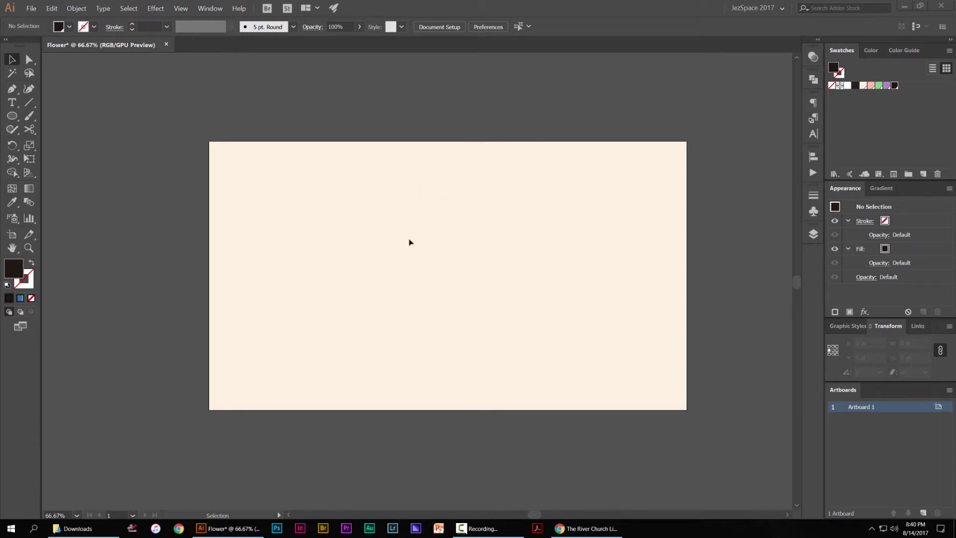
Place a line of point text on the artboard, scale it up to about 182 pt and move it toward the centre
click(13, 103)
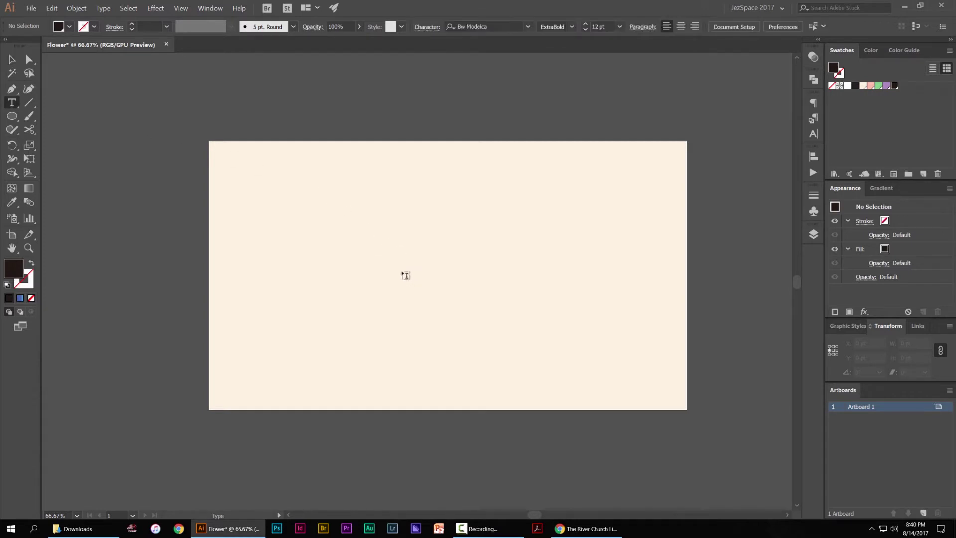
click(405, 275)
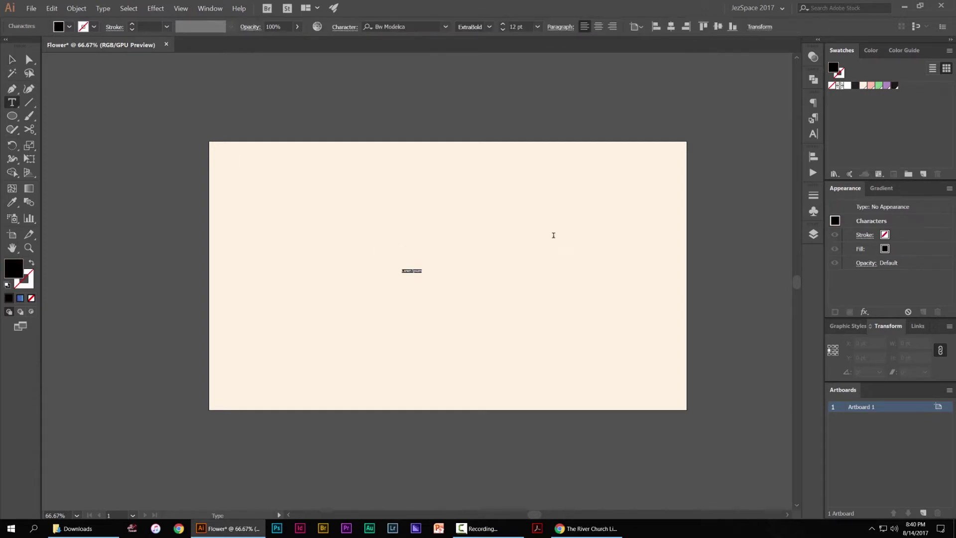
click(12, 60)
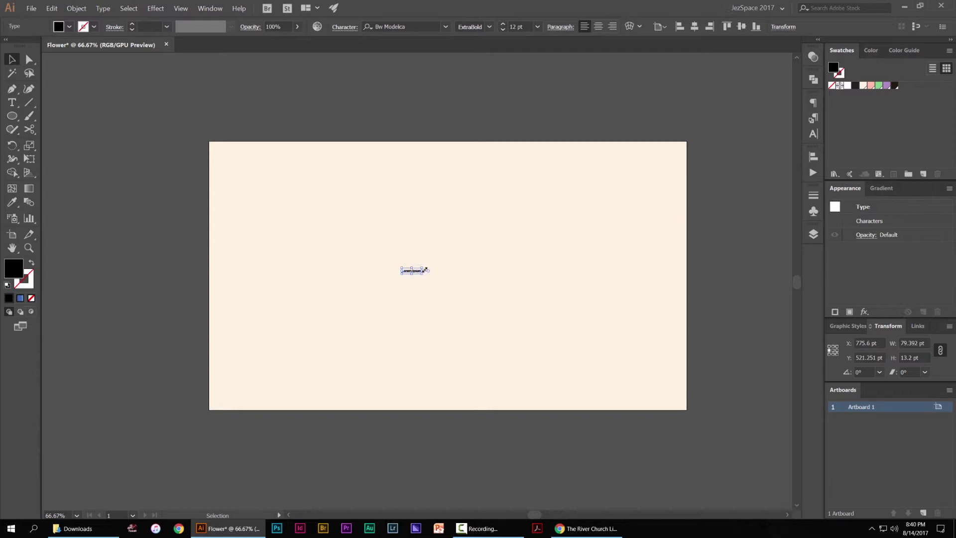
drag(425, 269, 710, 130)
drag(603, 222, 497, 258)
Replace the placeholder text with FLOWERS in capital letters
key(t)
drag(349, 254, 428, 260)
key(ctrl+a)
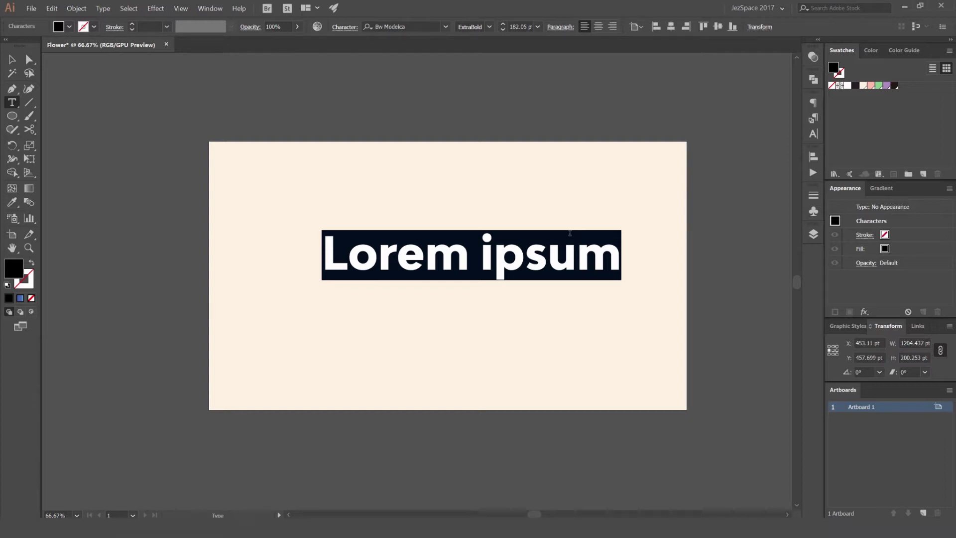
text(flow)
key(BackSpace)
key(BackSpace)
key(BackSpace)
key(BackSpace)
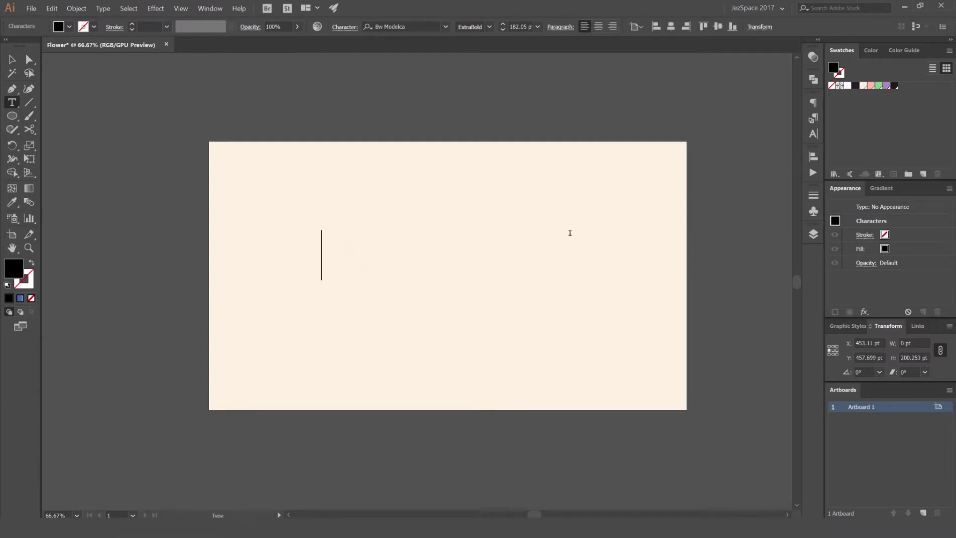
text(FLOWERS)
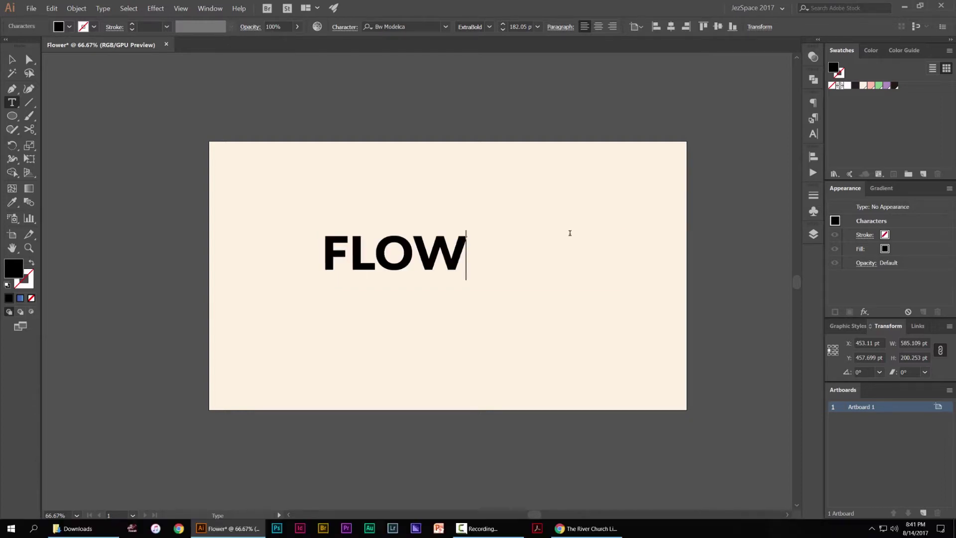
key(Escape)
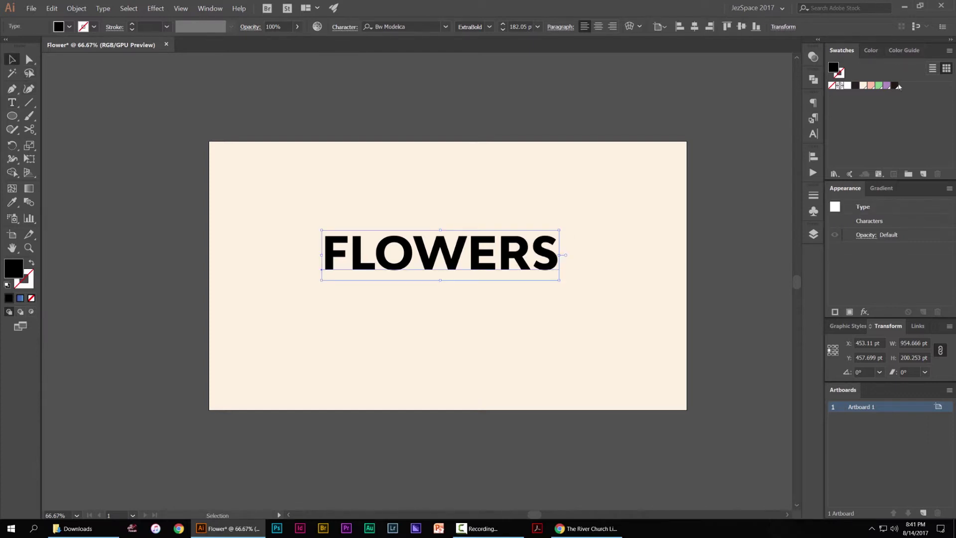
Fill the FLOWERS text with the dark brown swatch and enlarge it to about 240 pt, centred on the artboard
click(895, 86)
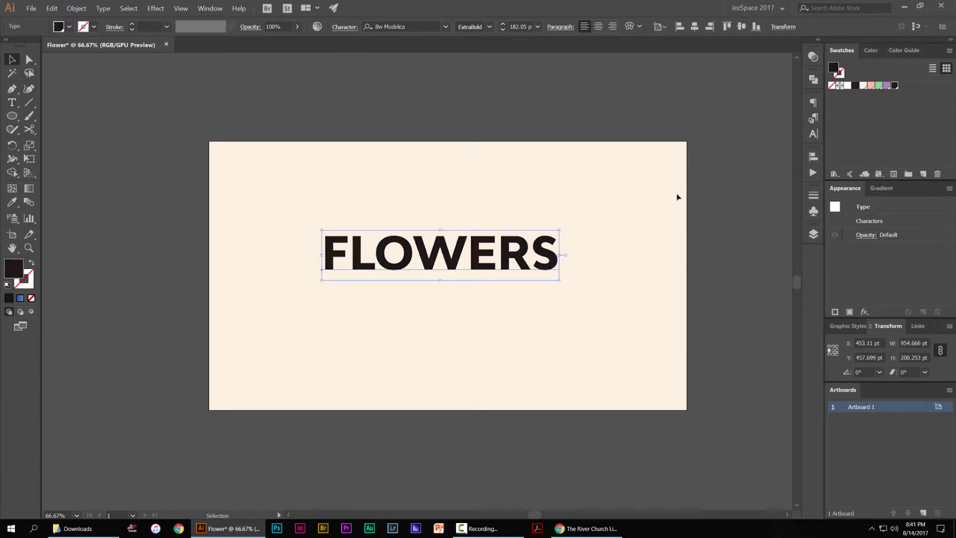
click(573, 269)
scroll(448, 279, up, 2)
scroll(493, 251, down, 2)
click(518, 258)
drag(584, 214, 594, 245)
key(space)
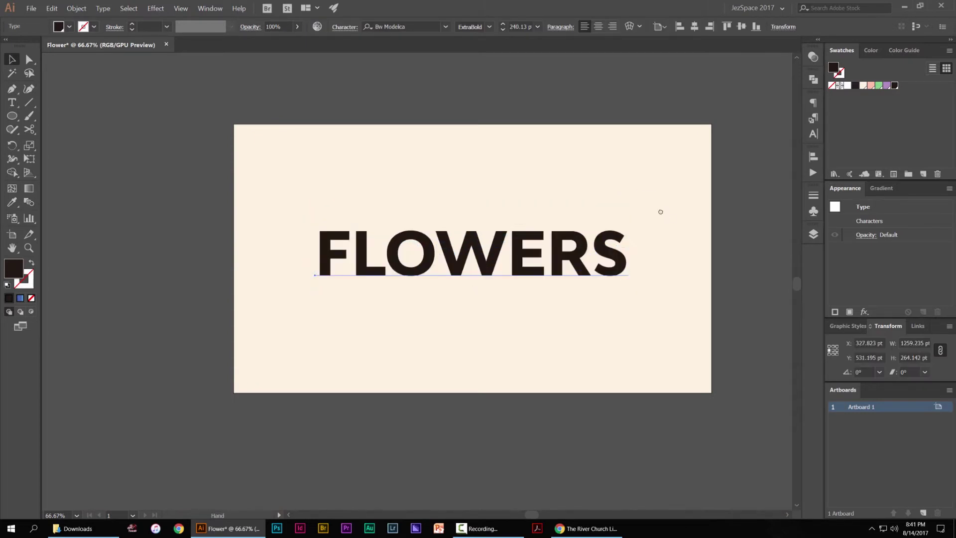
drag(660, 211, 628, 190)
click(575, 186)
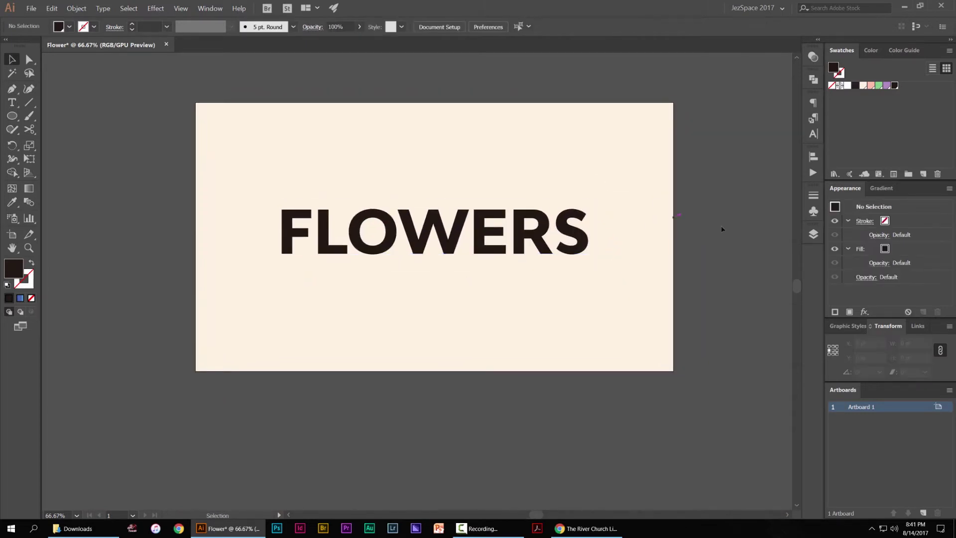
Add a new layer above Layer 1 and name it Flowers
click(812, 234)
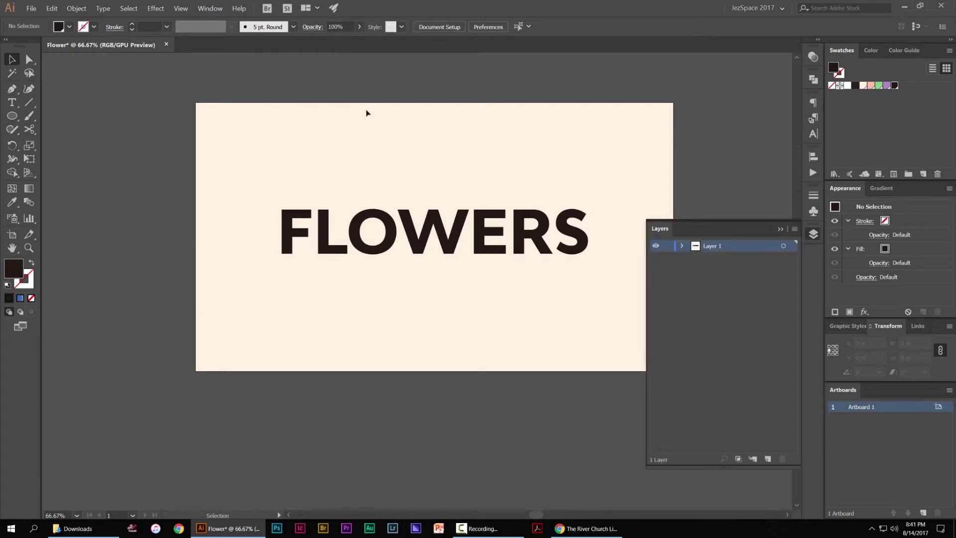
click(210, 9)
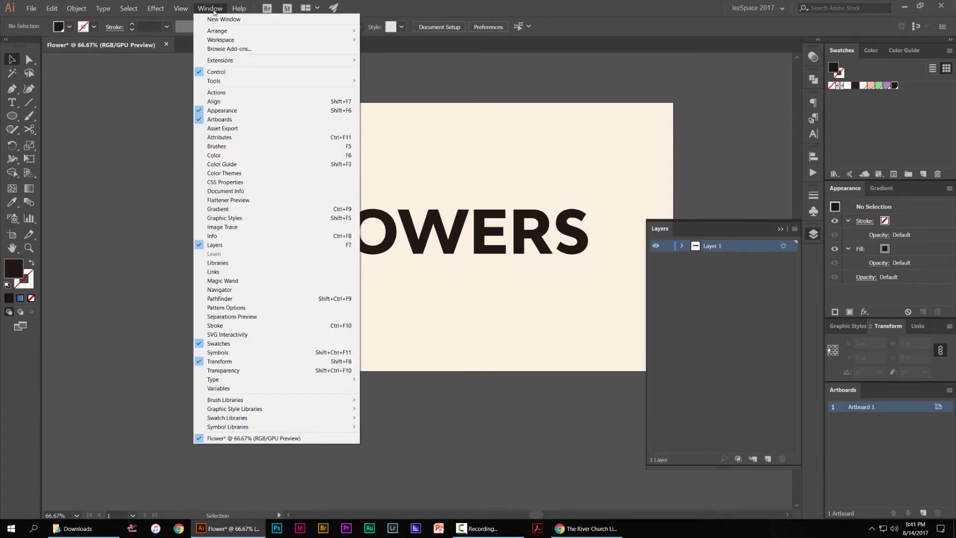
click(239, 245)
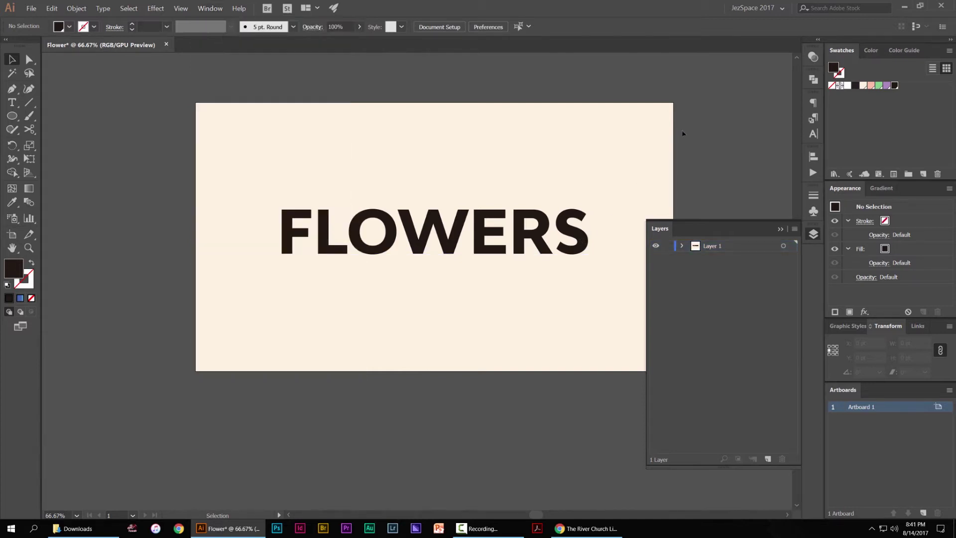
drag(653, 134, 440, 272)
click(542, 196)
click(535, 224)
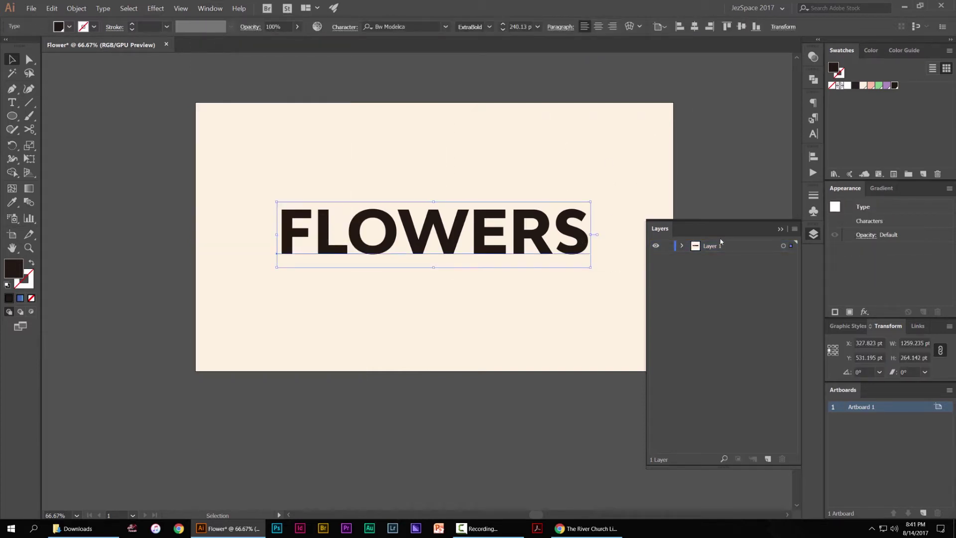
click(769, 459)
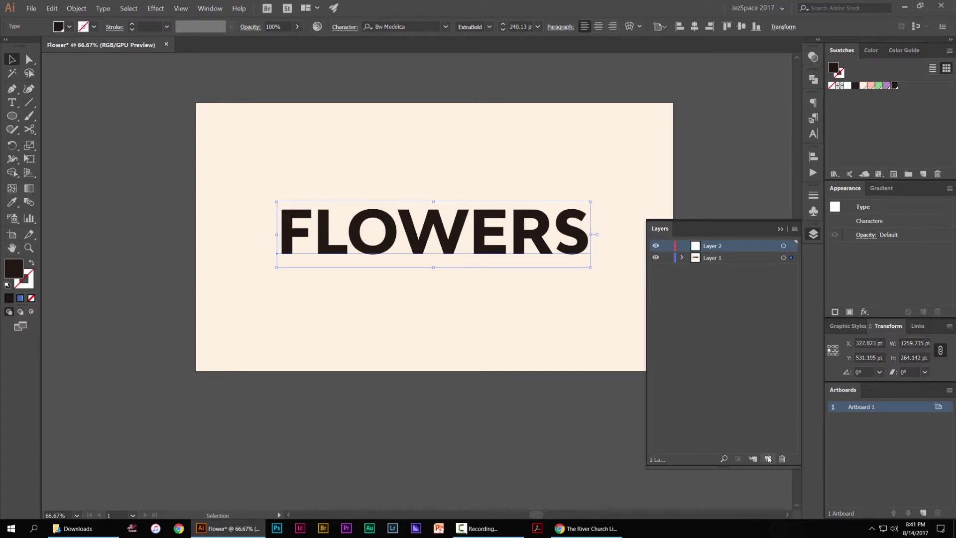
double_click(715, 247)
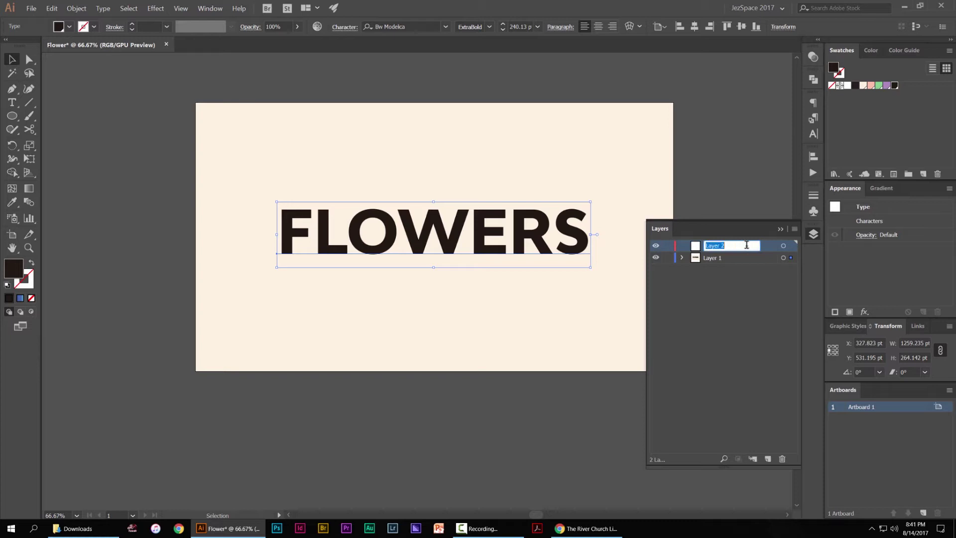
text(Flowers)
key(Return)
Rename Layer 1, which holds the text, as Type
double_click(711, 258)
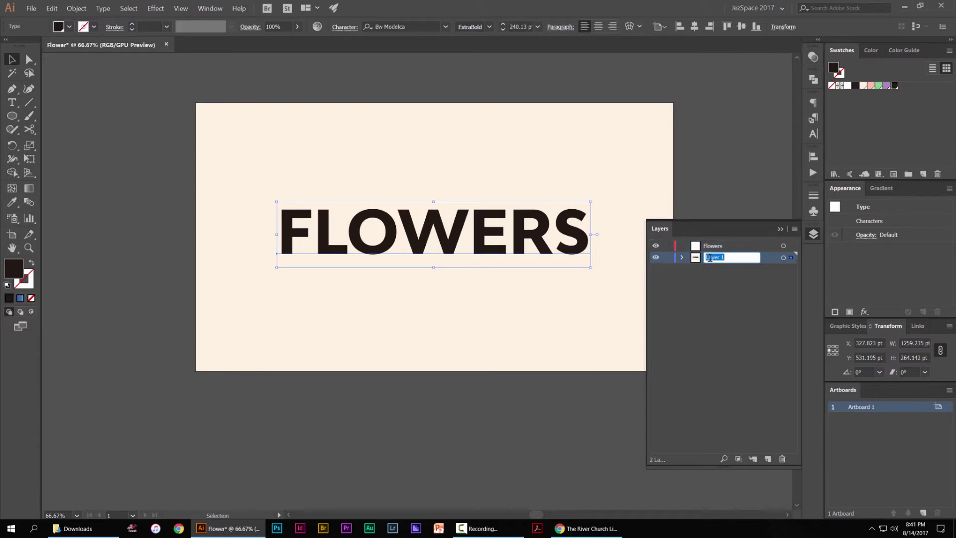
text(Type)
key(Return)
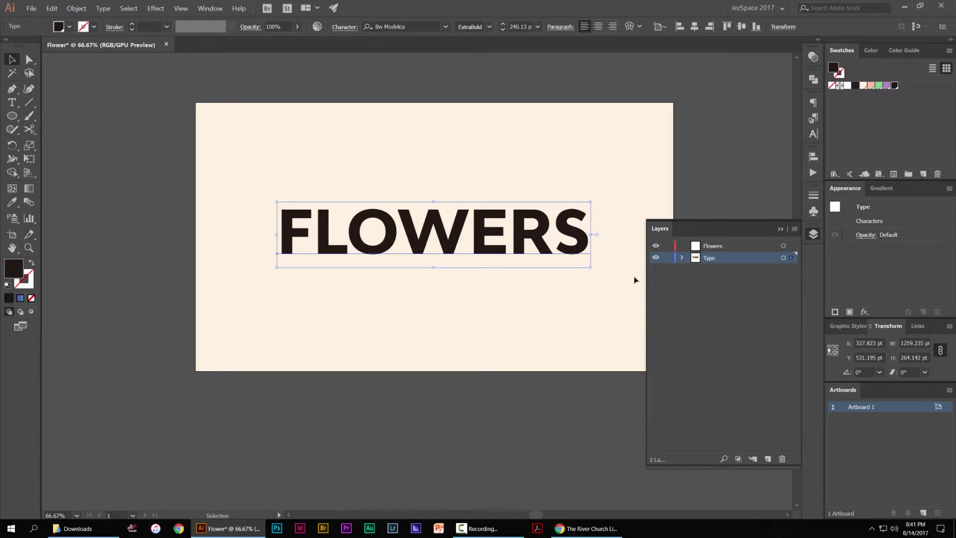
Select the cream background rectangle and add a new layer named bg below the Type layer
click(735, 176)
click(667, 169)
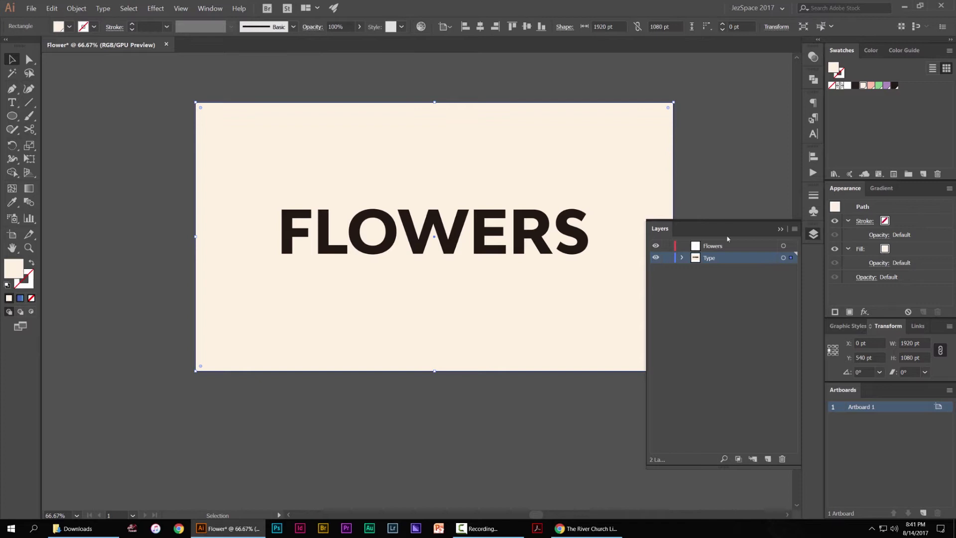
click(768, 459)
drag(732, 259, 717, 271)
double_click(716, 269)
text(bg)
key(Return)
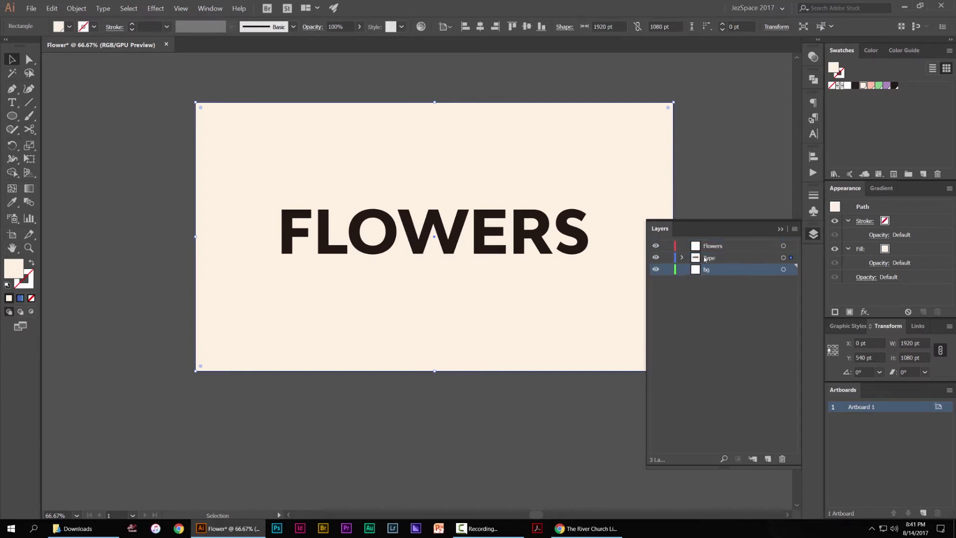
Move the background rectangle from the Type layer to the bg layer and check it by toggling that layer's visibility
click(737, 257)
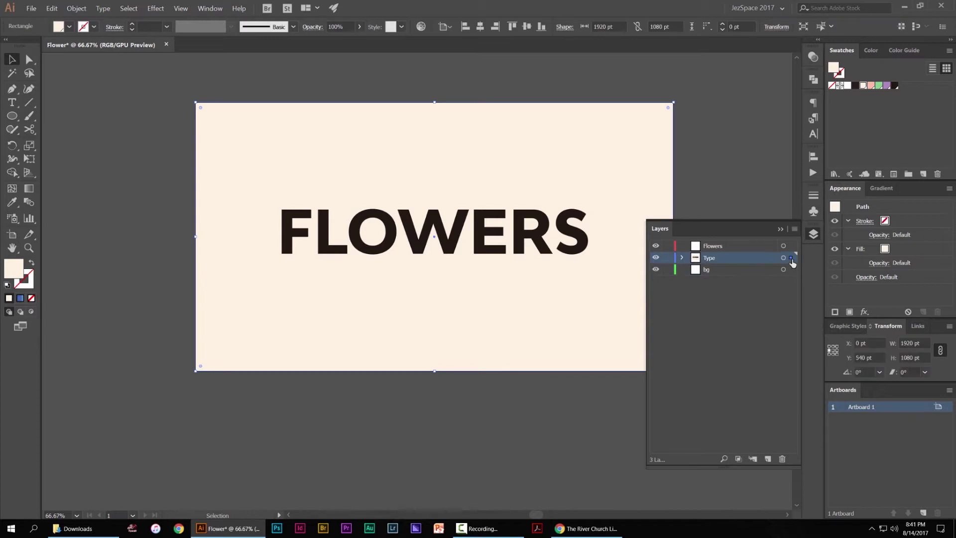
drag(792, 273, 792, 272)
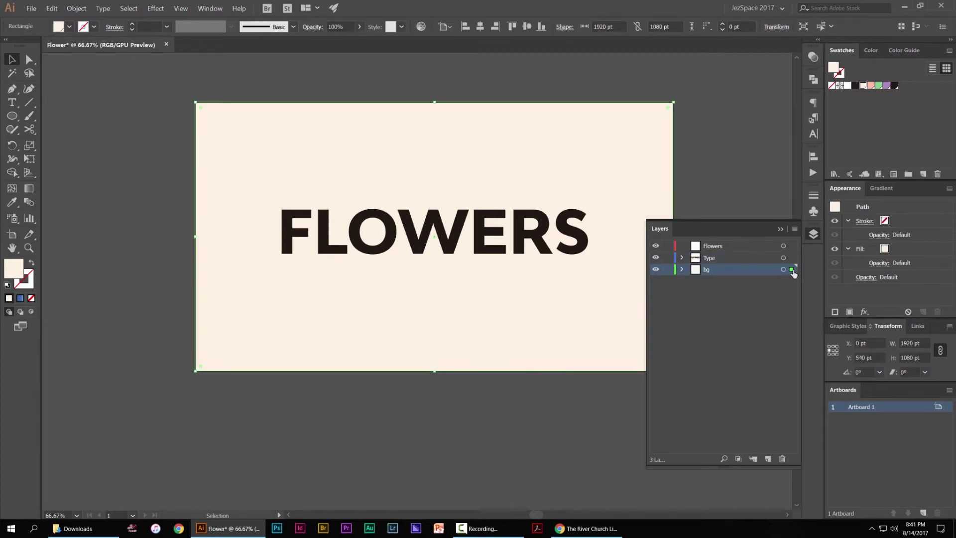
click(655, 268)
click(655, 269)
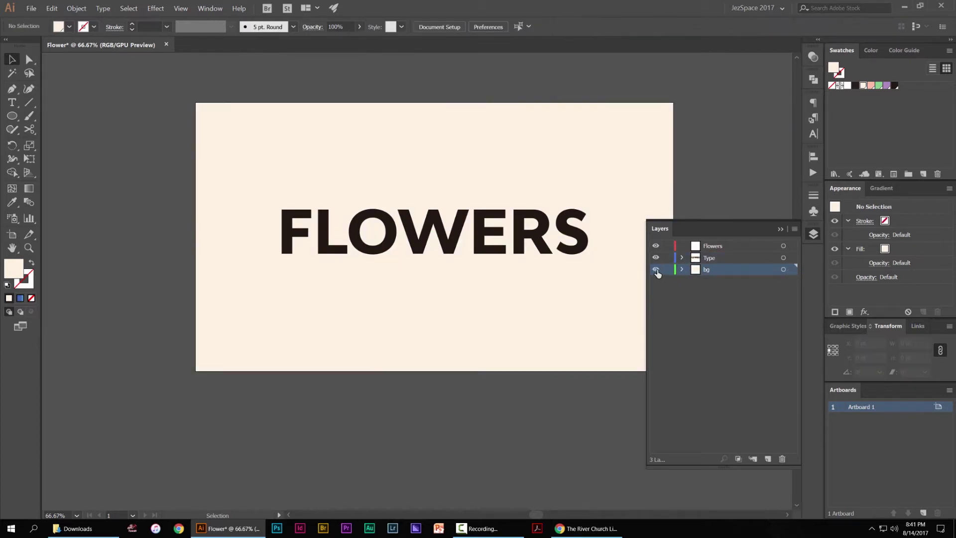
Lock the bg layer and make the Flowers layer active
click(667, 269)
click(722, 247)
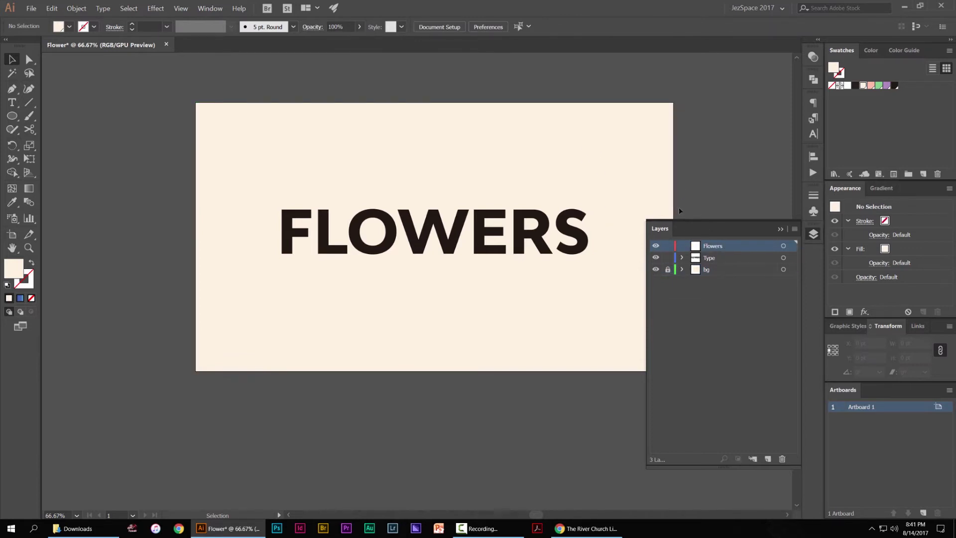
click(810, 239)
Insert the letters dff after the W in the FLOWERS text and delete them again to demonstrate that it is editable
scroll(424, 177, up, 1)
click(487, 233)
drag(488, 233, 446, 181)
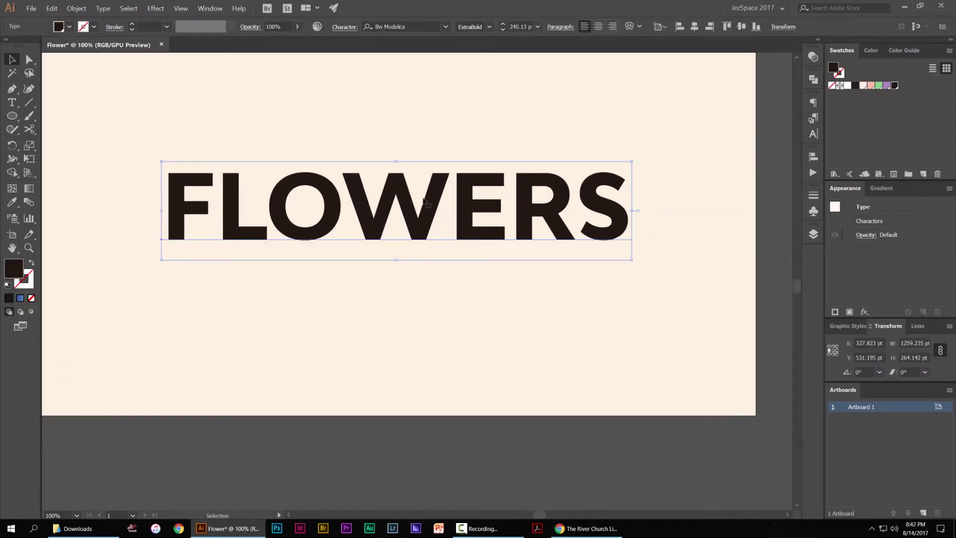
double_click(445, 205)
text(dff)
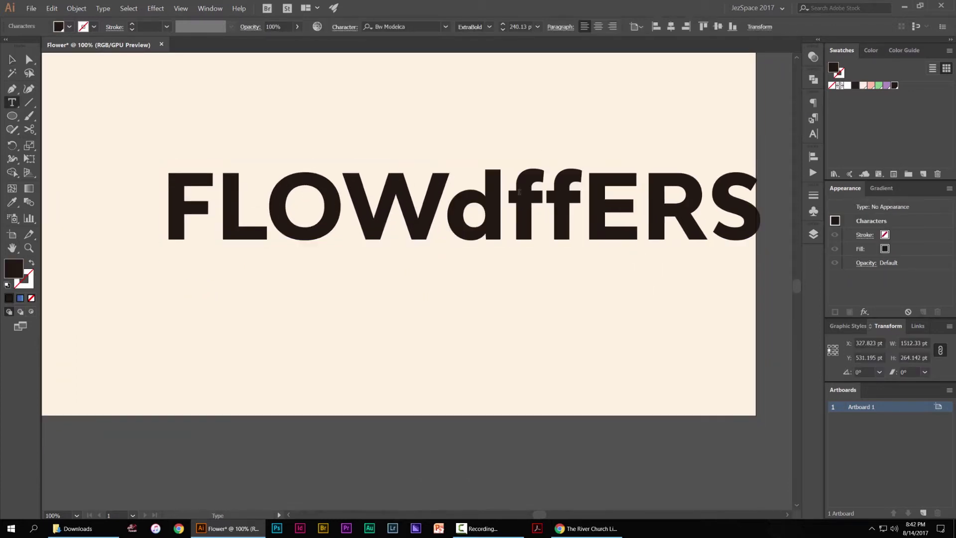
key(shift+Left)
key(shift+Left)
key(shift+Left)
key(BackSpace)
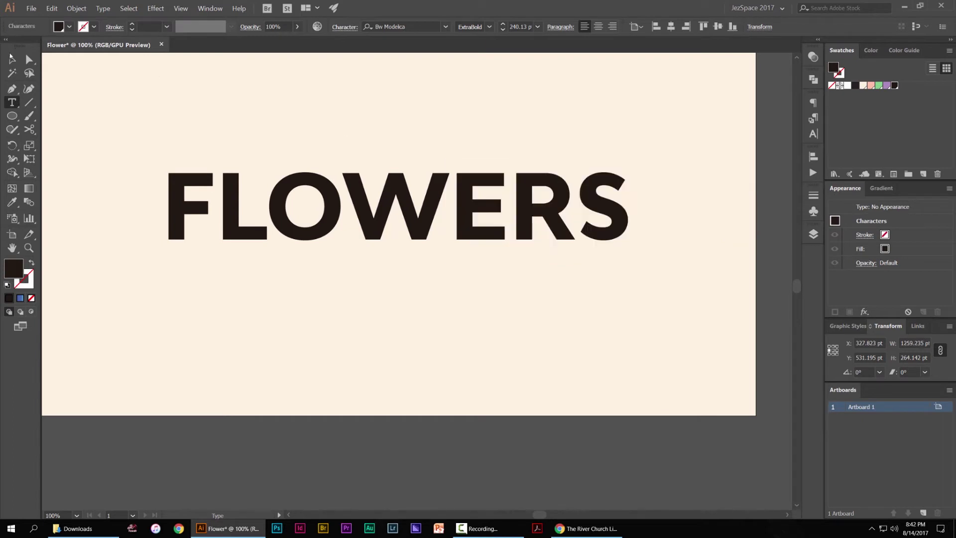
click(11, 59)
click(242, 111)
Place a duplicate of the live FLOWERS text outside the artboard, to its lower left, as an editable backup
drag(308, 118, 531, 155)
scroll(422, 154, down, 1)
scroll(418, 167, down, 1)
alt+drag(563, 190, 127, 337)
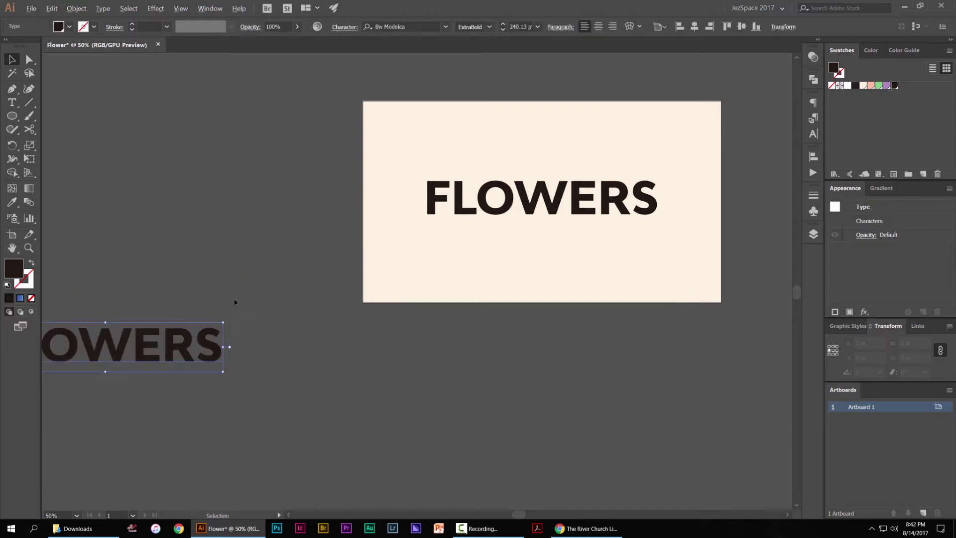
Convert the FLOWERS text on the artboard to outlines
alt+scroll(468, 204, up, 2)
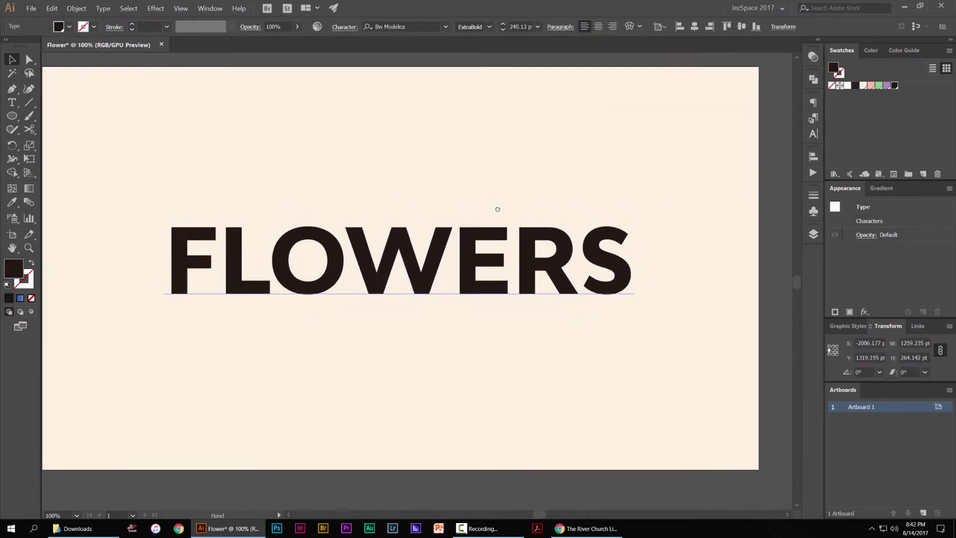
drag(498, 209, 514, 202)
click(488, 249)
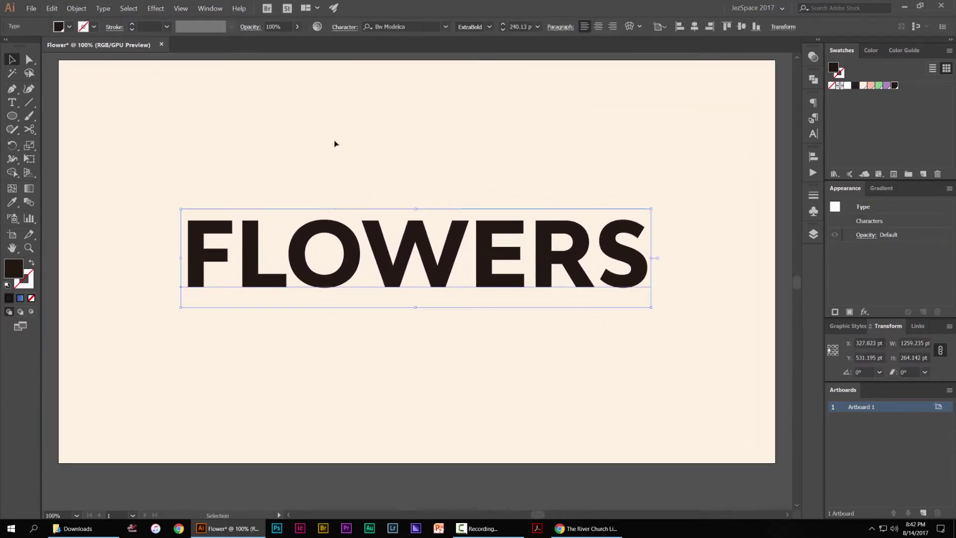
click(103, 9)
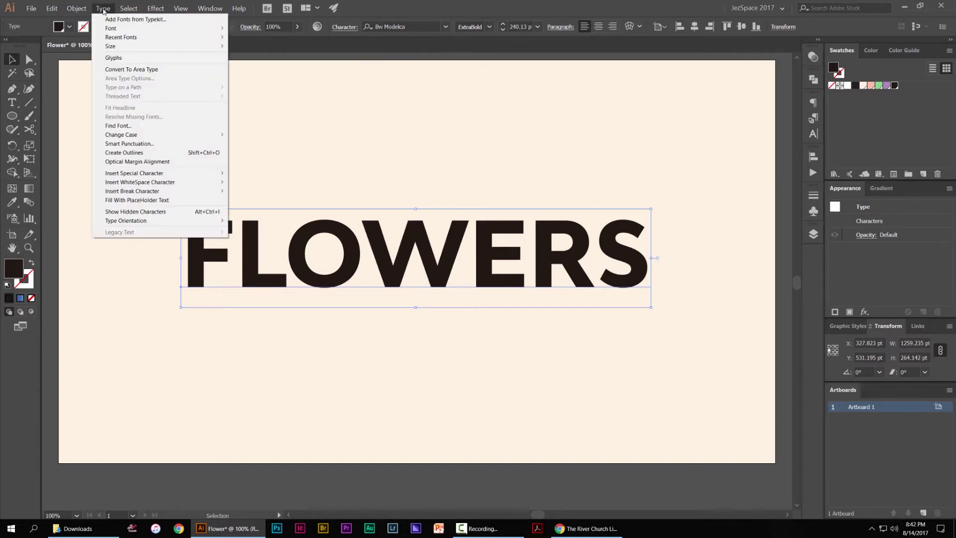
click(124, 152)
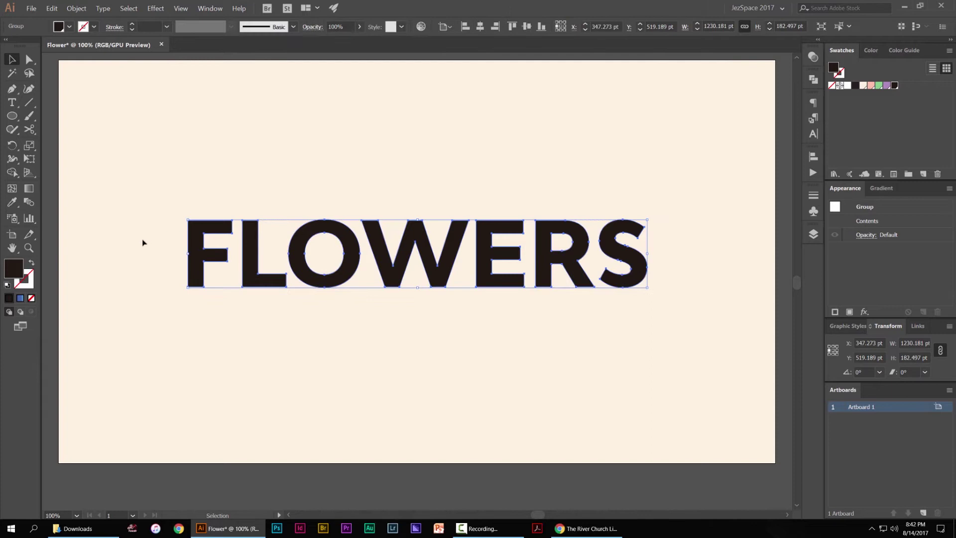
Ungroup the outlined FLOWERS lettering so each letter is a separate object, and deselect it
scroll(142, 243, up, 2)
scroll(271, 230, up, 2)
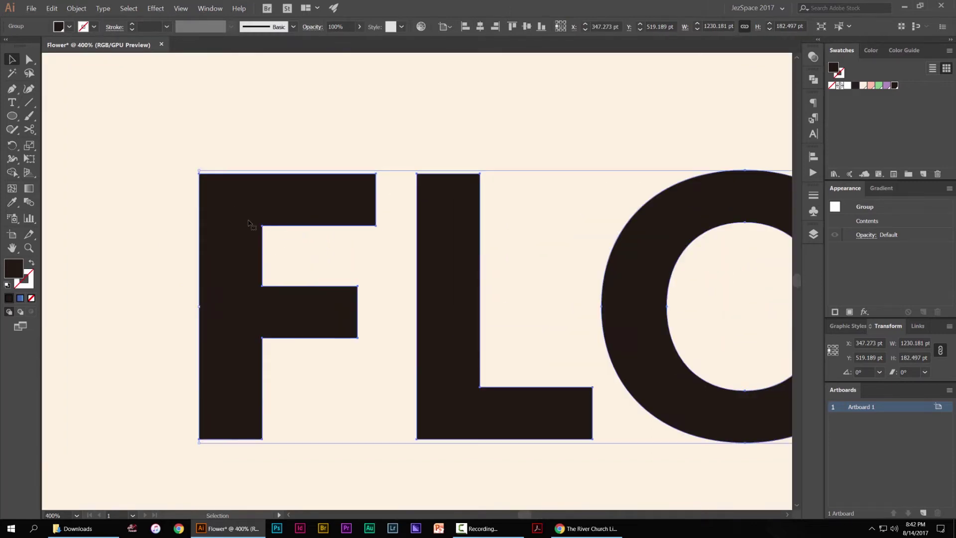
scroll(252, 224, down, 5)
click(323, 170)
click(353, 228)
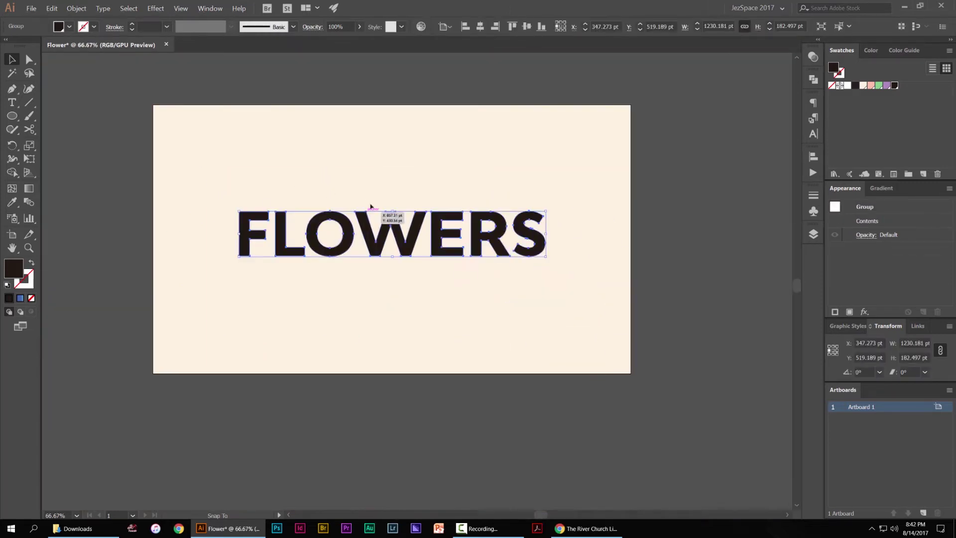
scroll(335, 208, up, 2)
scroll(335, 208, up, 1)
click(76, 8)
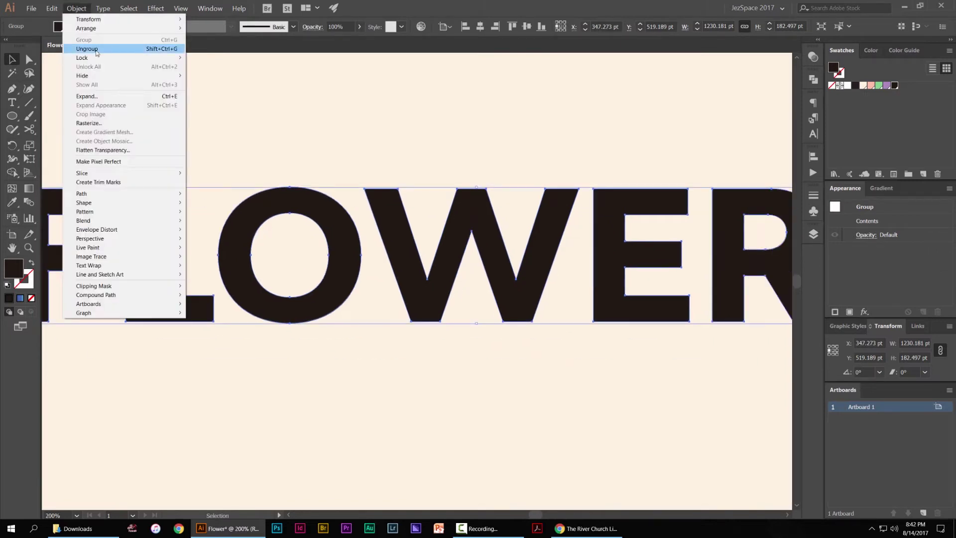
click(96, 51)
click(347, 109)
scroll(346, 106, down, 3)
drag(377, 155, 368, 245)
drag(448, 169, 512, 147)
key(ctrl+z)
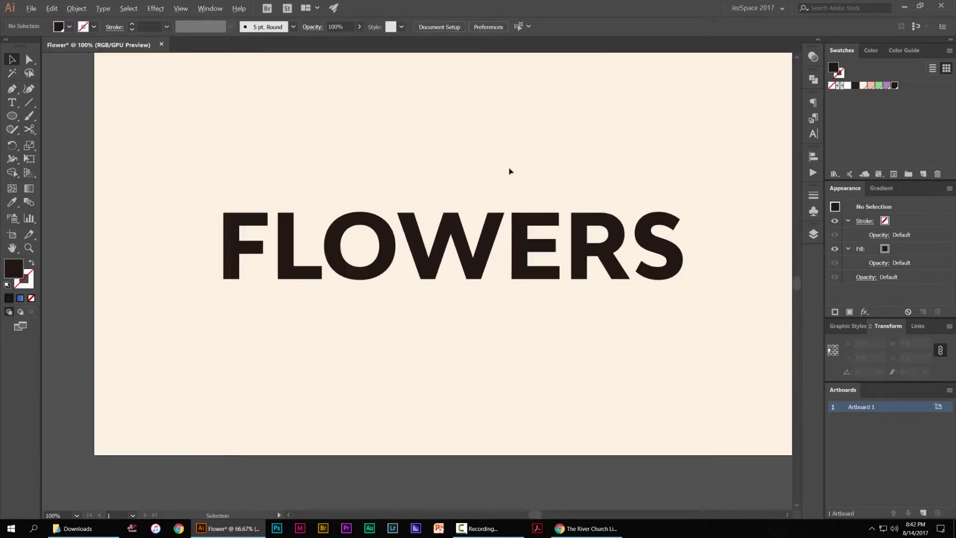
drag(508, 167, 548, 154)
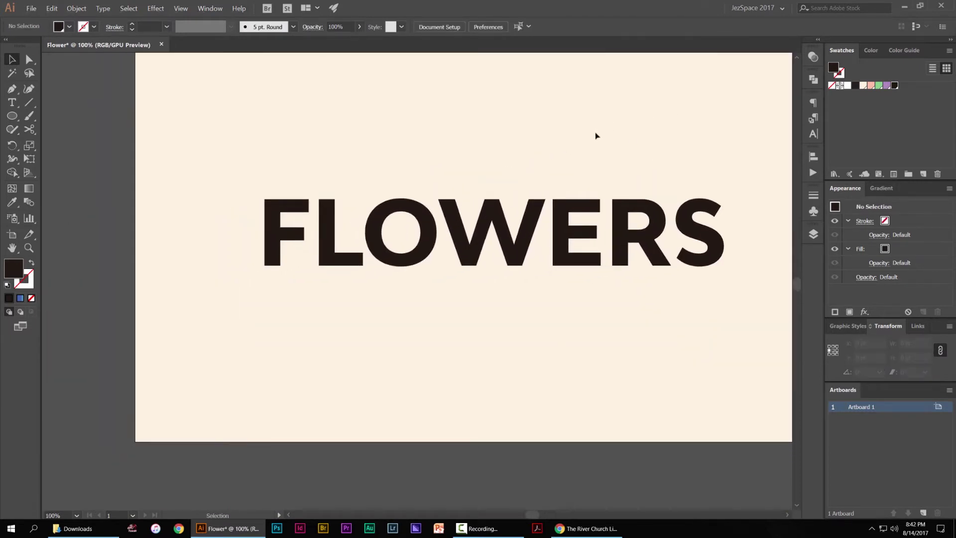
drag(373, 165, 424, 170)
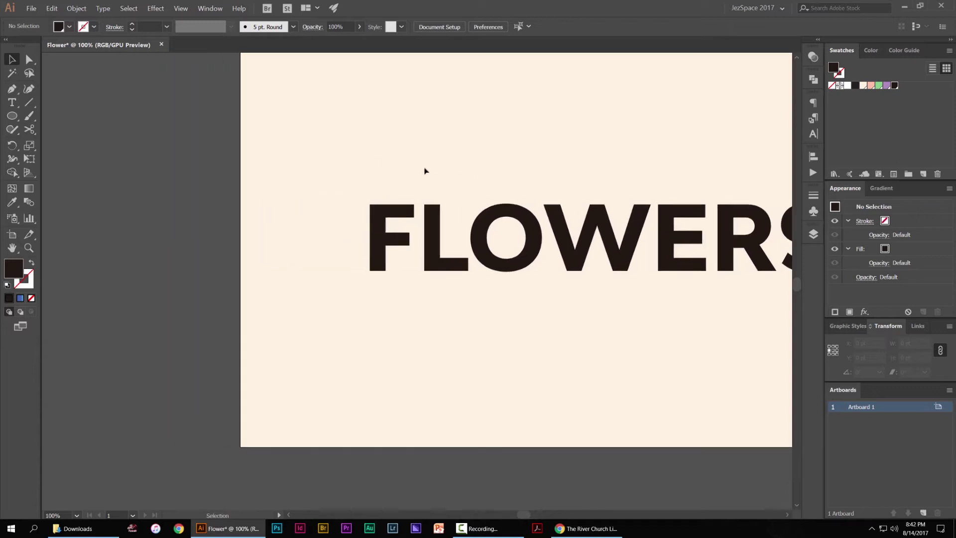
Activate the Pen tool and set the green swatch as stroke colour with no fill
key(p)
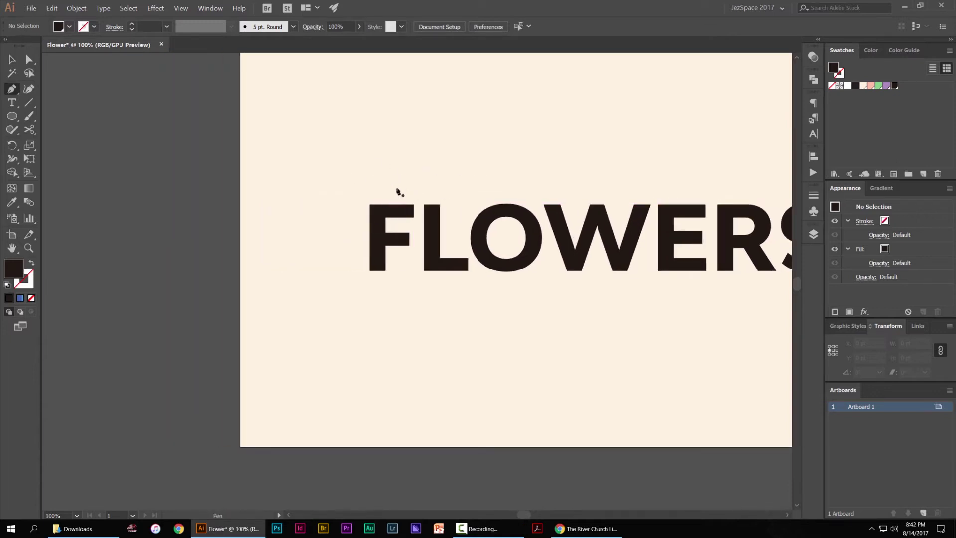
click(879, 86)
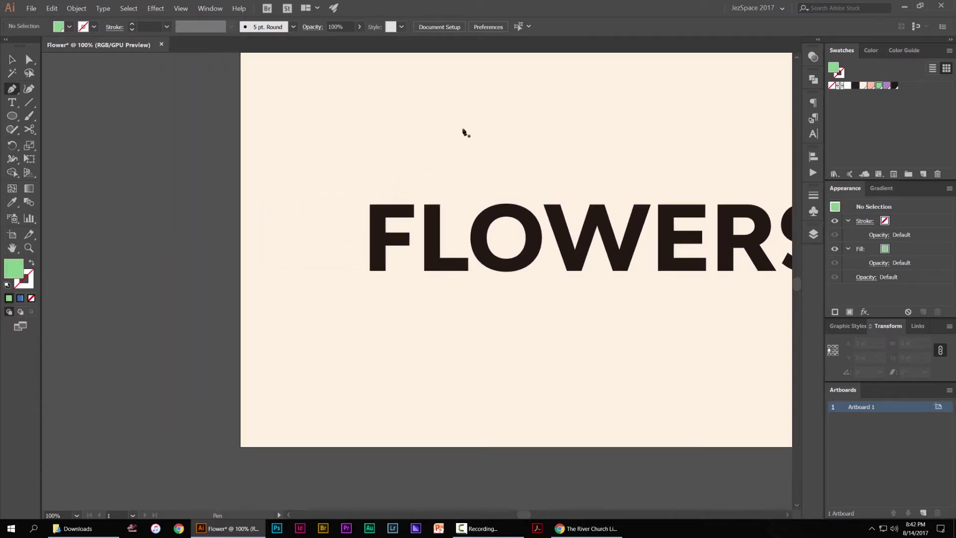
scroll(360, 208, up, 2)
key(shift+x)
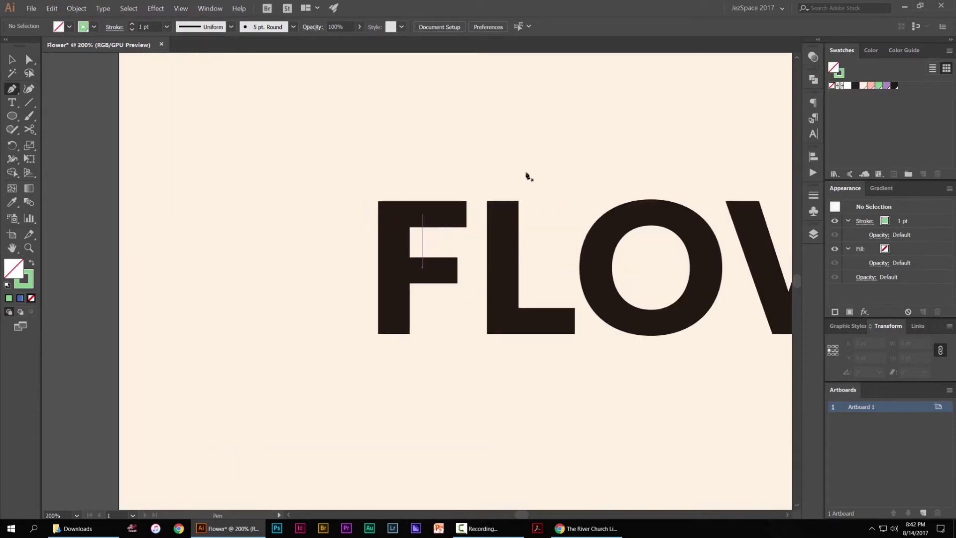
click(29, 283)
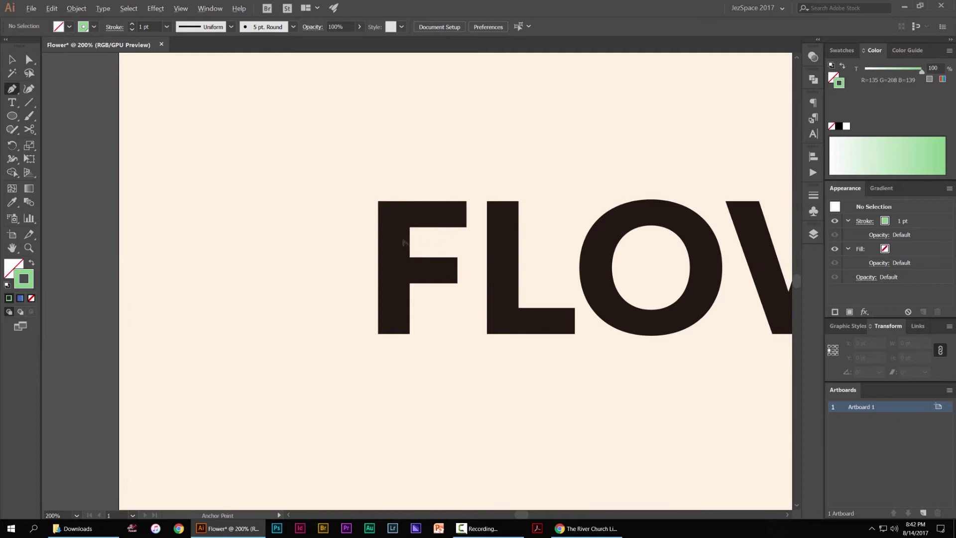
scroll(403, 242, up, 1)
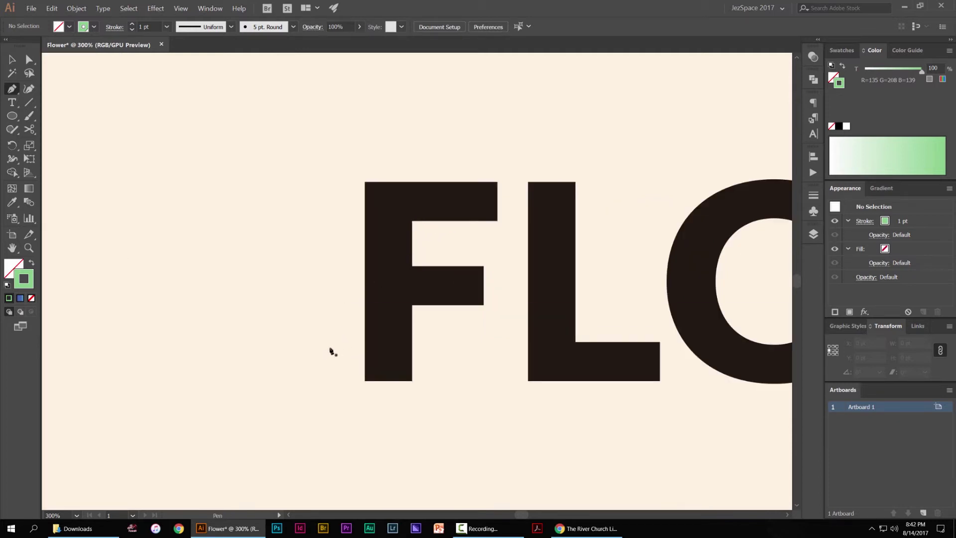
Draw a smooth, winding open stem path across and around the letter F, ending above the gap before the L
click(329, 347)
drag(441, 307, 446, 248)
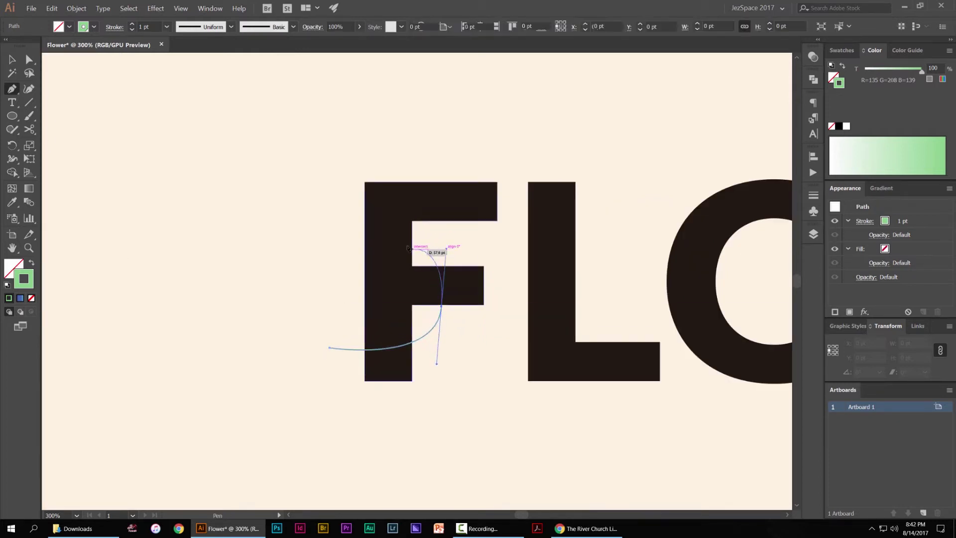
drag(330, 224, 329, 145)
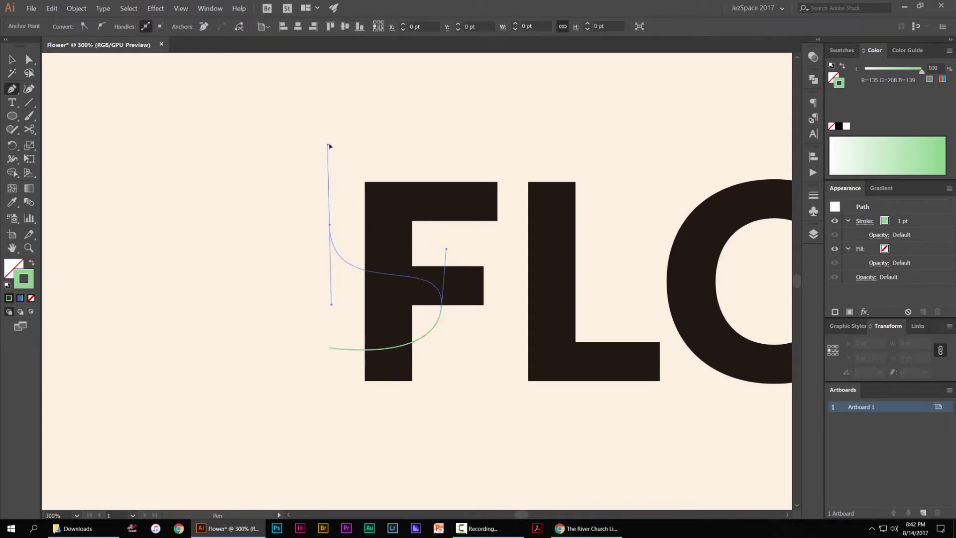
key(ctrl+z)
drag(330, 228, 217, 198)
drag(438, 147, 524, 235)
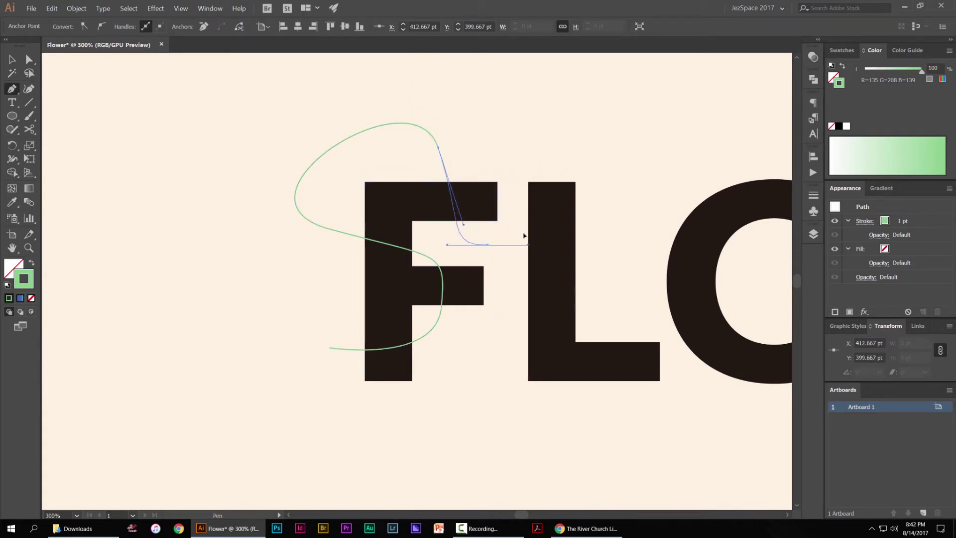
drag(508, 133, 490, 112)
key(v)
click(562, 114)
Set the green stem path's stroke weight to 5 pt and deselect it
click(518, 157)
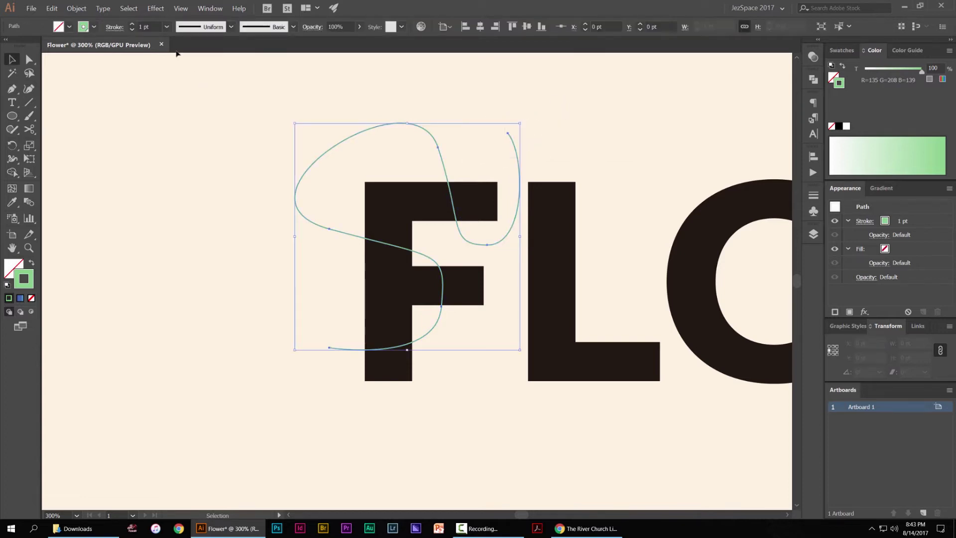
click(132, 24)
click(132, 24)
click(132, 24)
click(132, 24)
click(443, 113)
scroll(444, 113, down, 3)
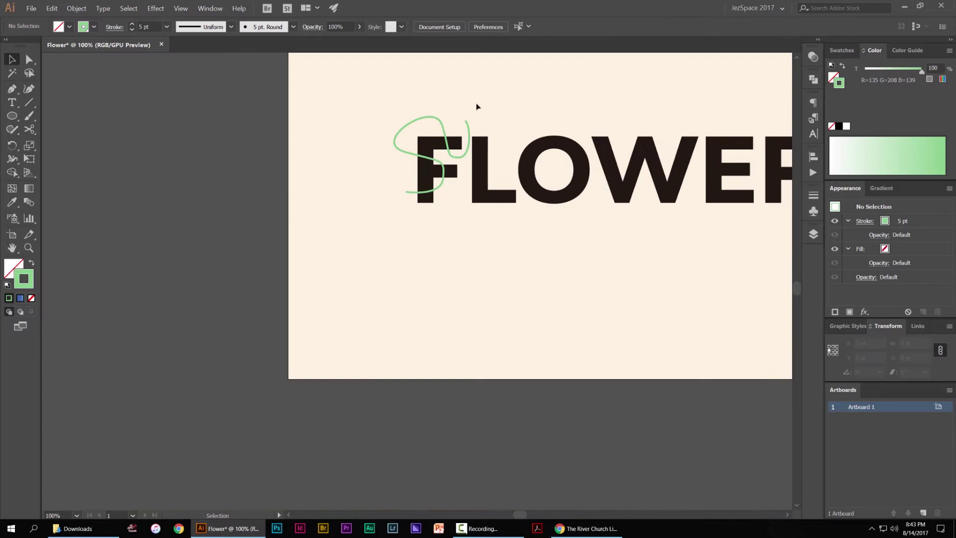
Draw a circle about 48 pt in diameter centred on the stem's upper end near the L
scroll(465, 119, up, 3)
click(472, 125)
drag(498, 120, 475, 168)
click(546, 111)
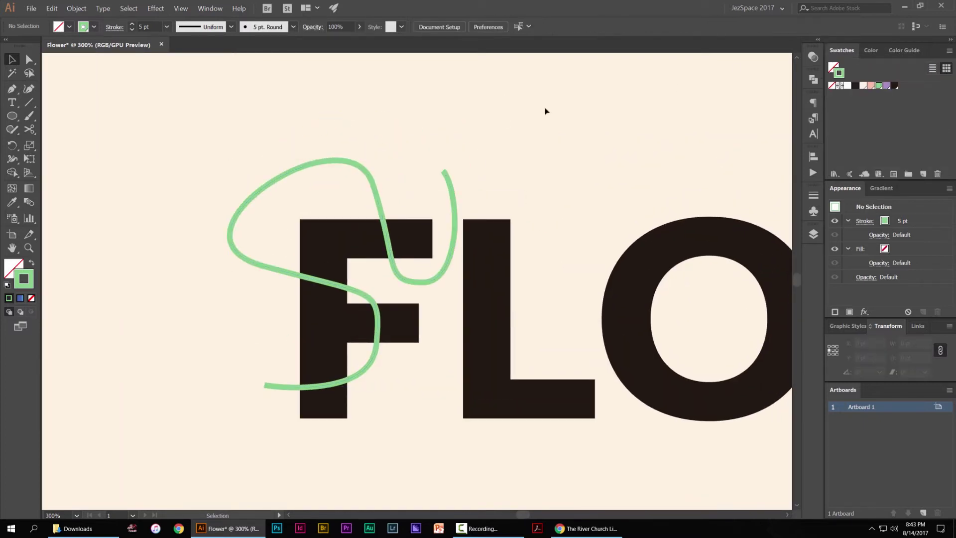
scroll(441, 135, up, 2)
key(l)
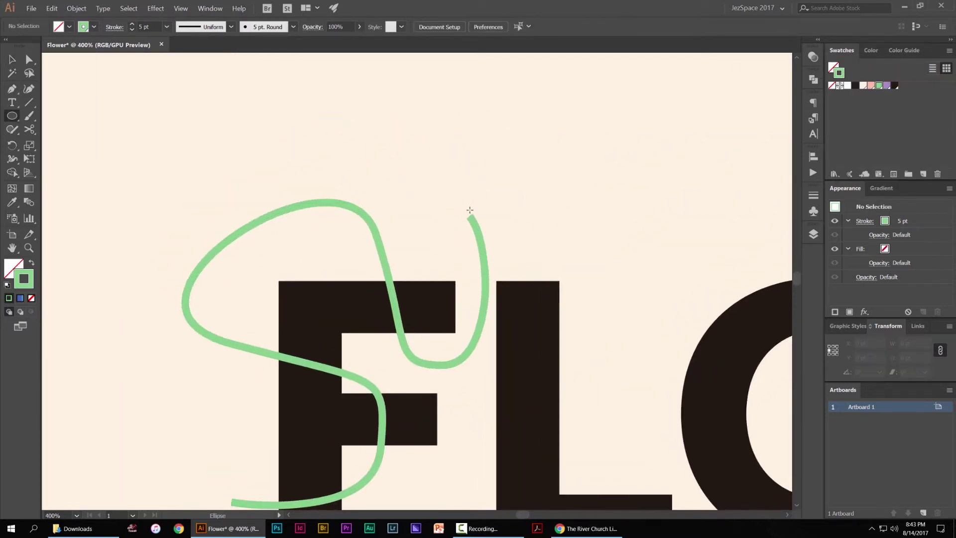
mouse_move(466, 202)
mouse_down()
mouse_move(498, 220)
mouse_move(502, 238)
mouse_up()
Give the circle at the stem's end a purple fill and no stroke
key(shift+x)
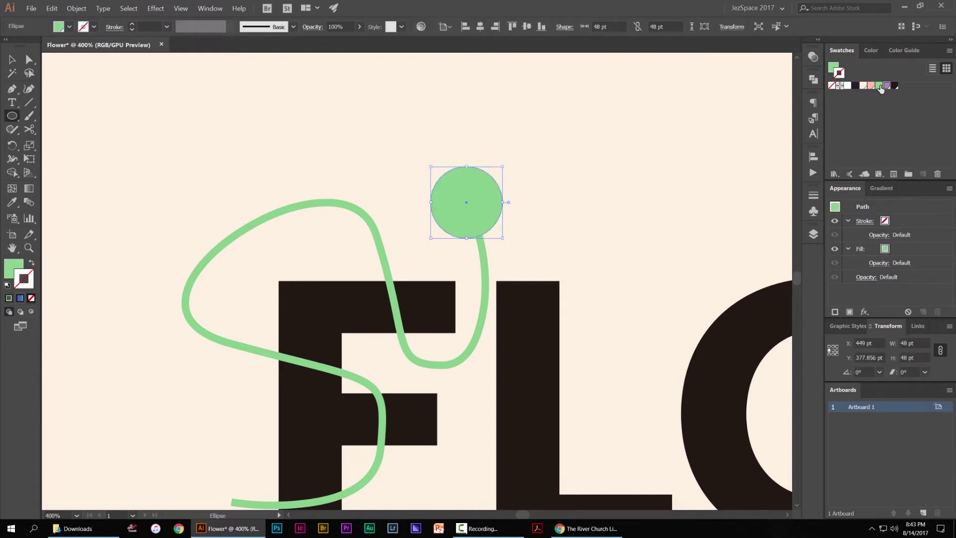
click(885, 86)
click(534, 192)
click(642, 284)
key(v)
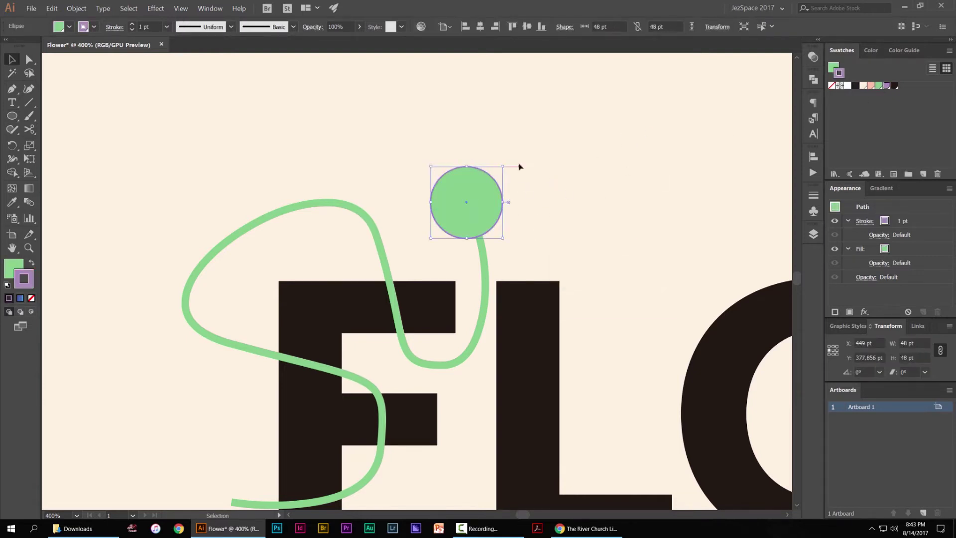
key(shift+x)
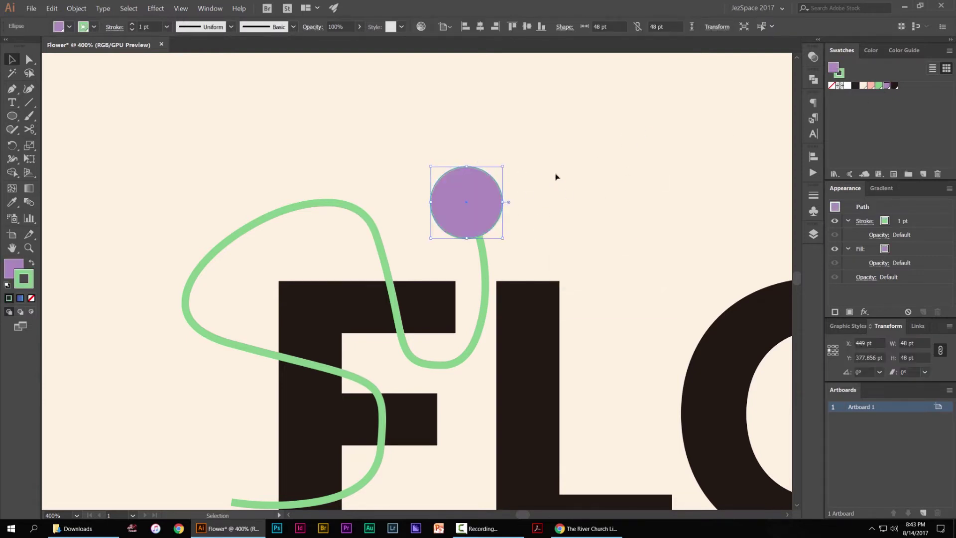
key(slash)
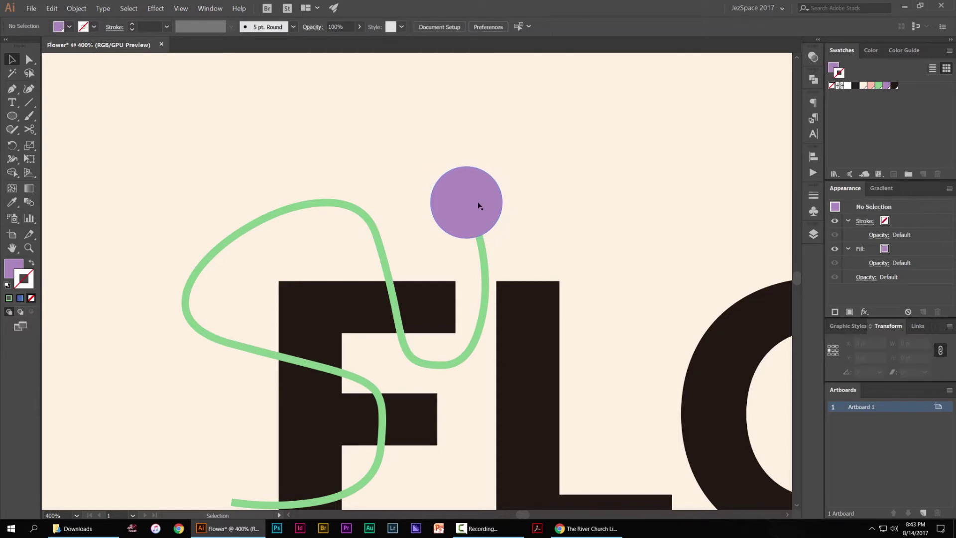
Draw a vertical straight line about 51 pt long from the purple circle's centre up beyond its edge
scroll(478, 204, up, 2)
click(522, 129)
drag(475, 180, 493, 198)
click(554, 173)
drag(555, 173, 591, 197)
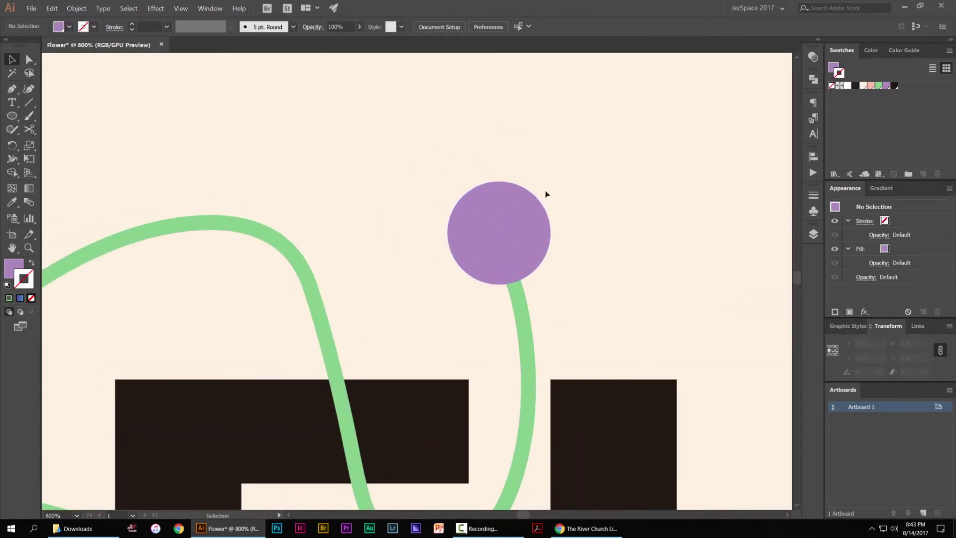
key(p)
drag(504, 233, 473, 291)
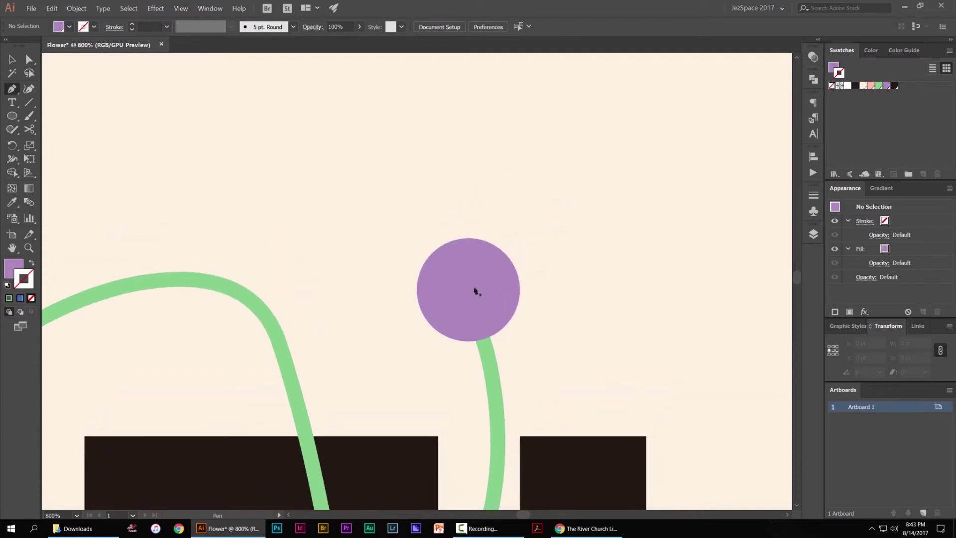
click(468, 290)
shift+click(473, 136)
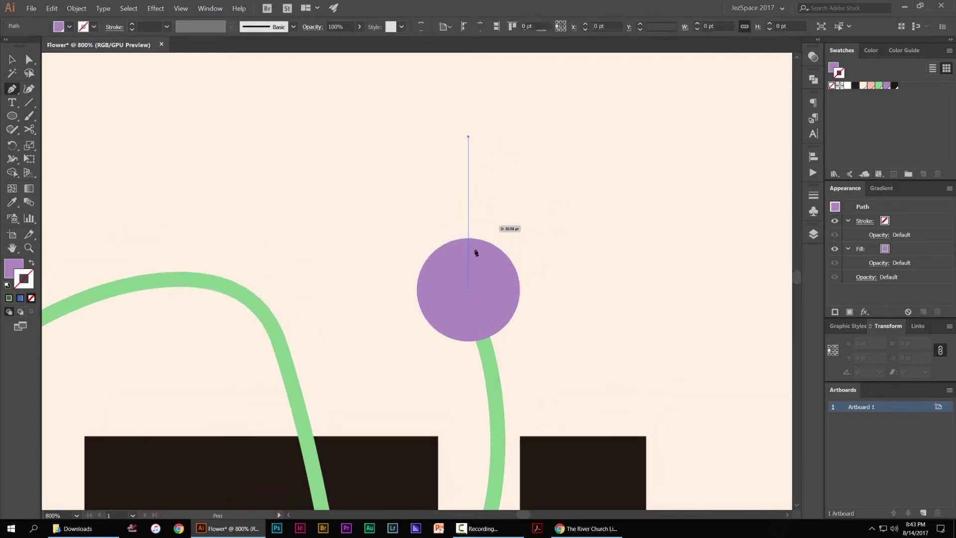
Give the vertical line a purple stroke with no fill and a weight of 4 pt
key(v)
drag(489, 188, 448, 186)
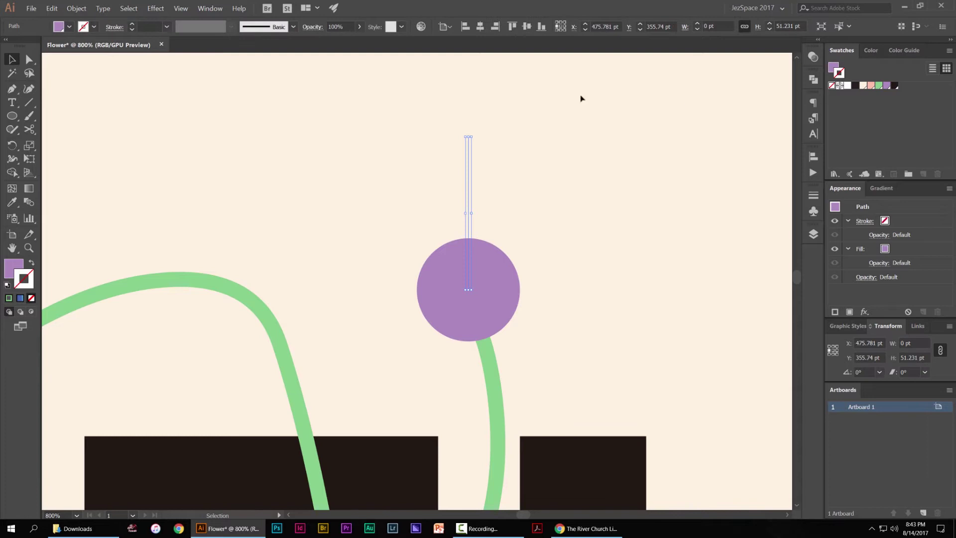
key(shift+x)
click(133, 24)
click(132, 24)
click(133, 25)
click(133, 25)
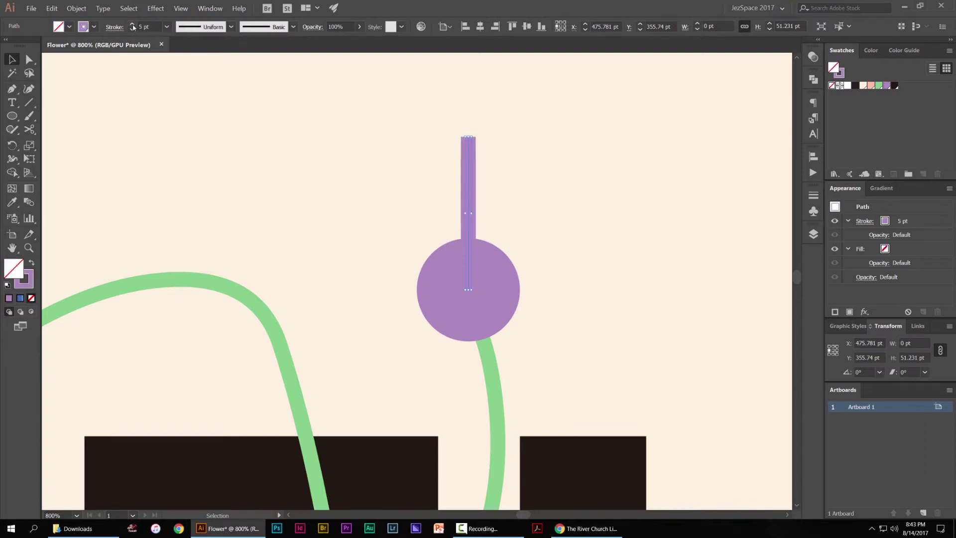
click(132, 28)
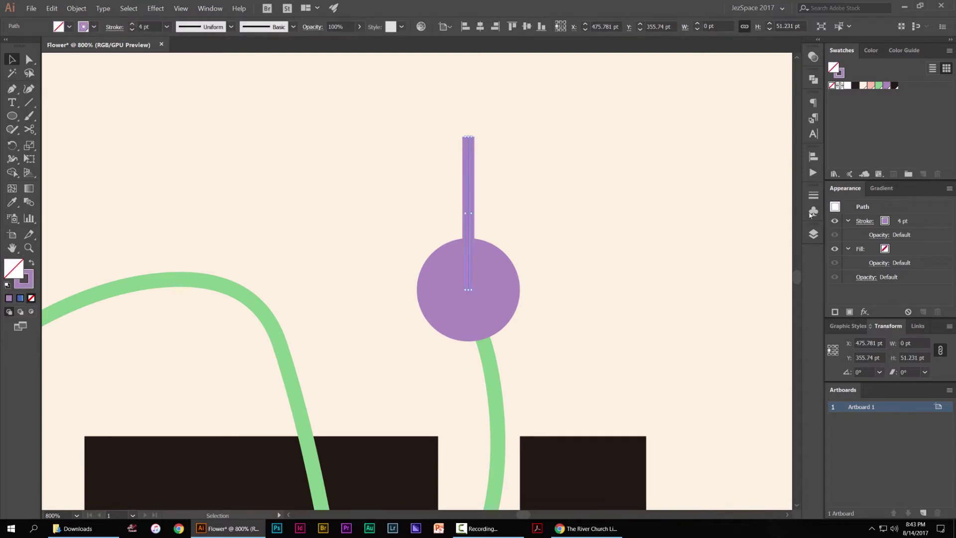
Set the purple line's stroke to a round cap and round join
click(813, 195)
click(728, 222)
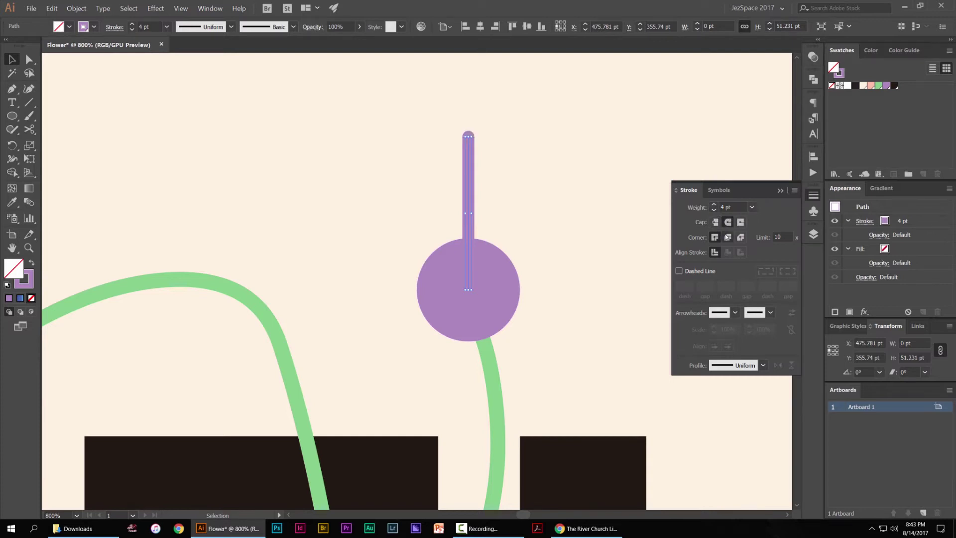
click(727, 236)
click(813, 195)
Shorten the purple line to about 34 pt by lowering its upper anchor point
key(a)
mouse_move(468, 137)
mouse_down()
mouse_move(468, 187)
mouse_move(523, 133)
mouse_move(467, 153)
mouse_up()
click(508, 181)
scroll(482, 179, up, 1)
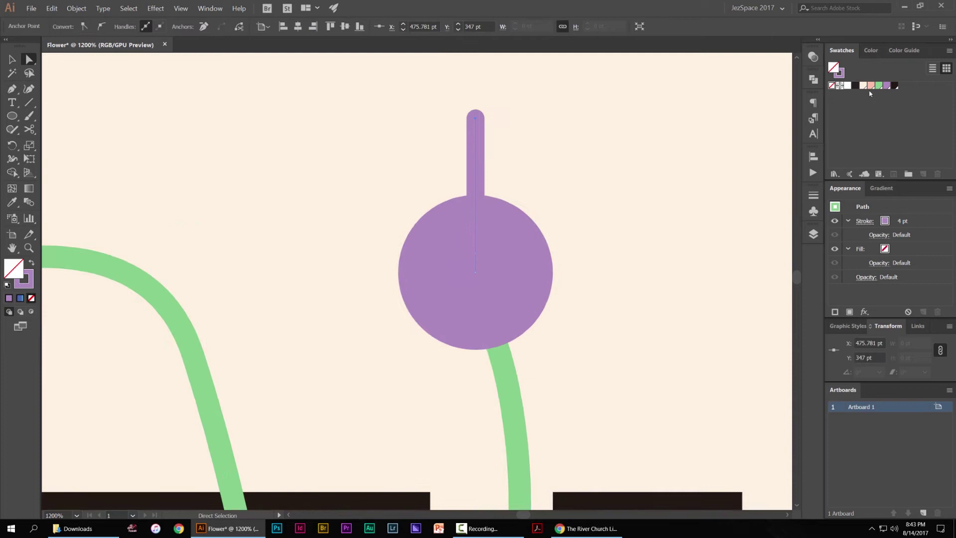
Rotate a copy of the purple line 20° around the purple circle's centre
drag(440, 156, 490, 198)
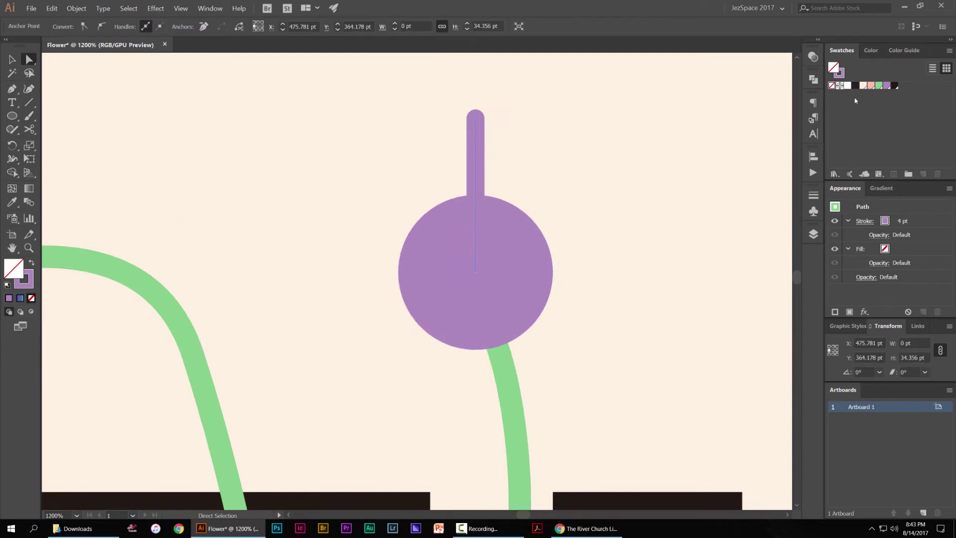
key(r)
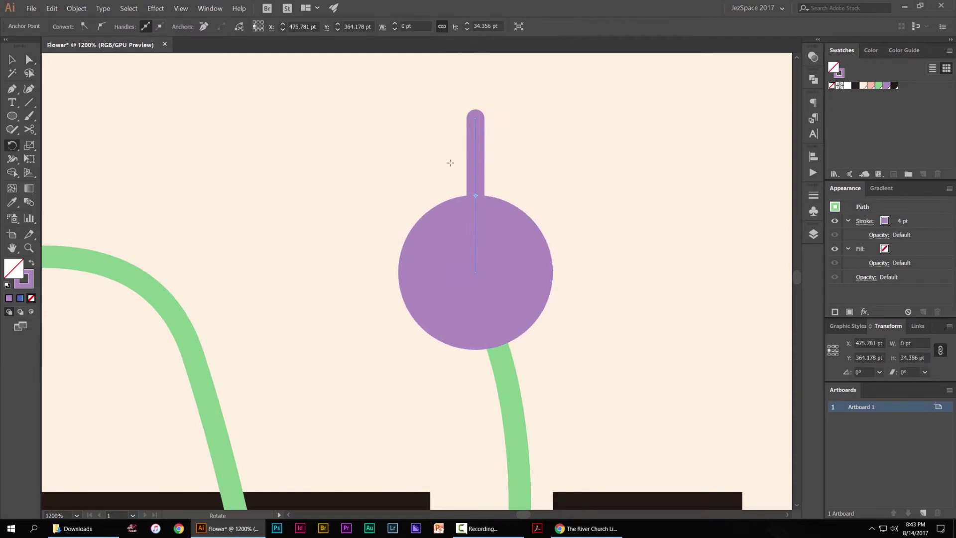
alt+click(475, 272)
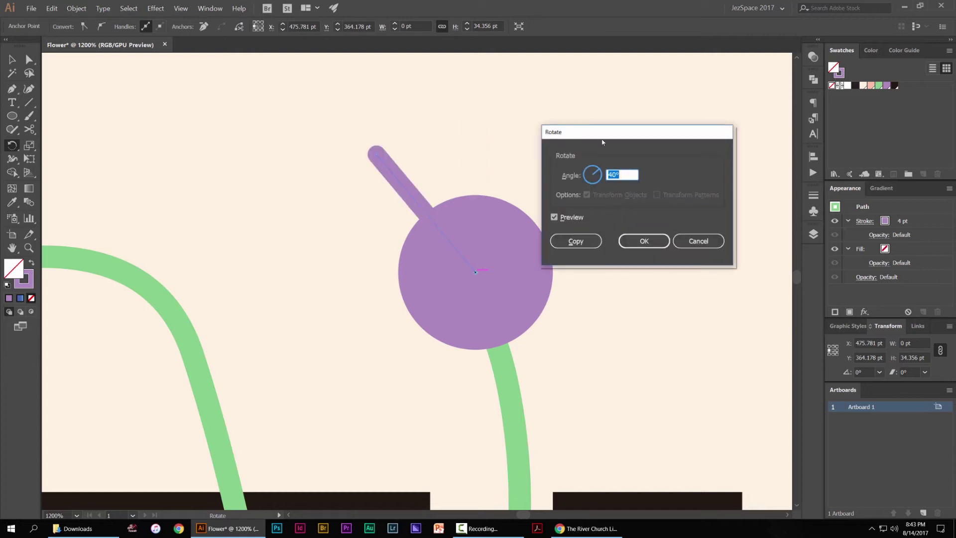
drag(602, 142, 598, 148)
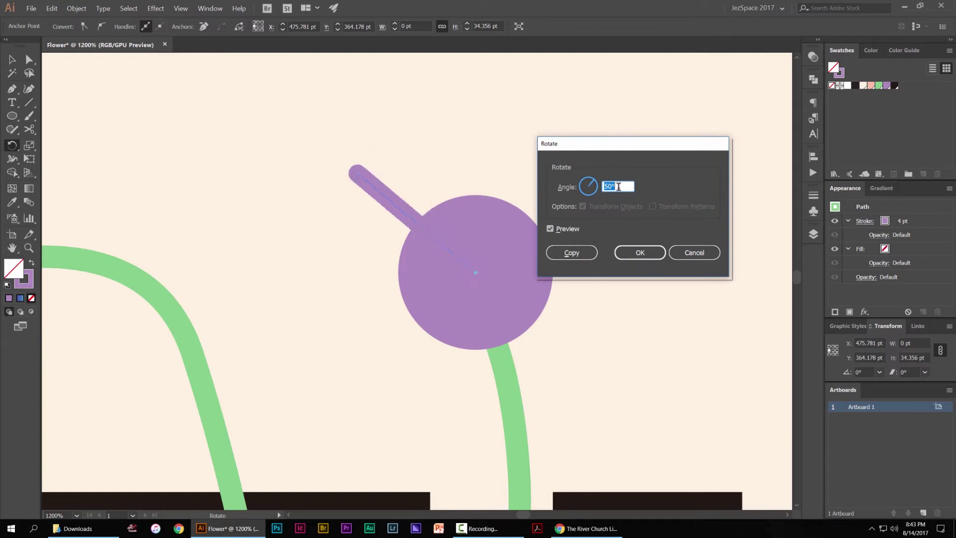
key(shift+Down)
key(shift+Down)
key(shift+Down)
key(shift+Up)
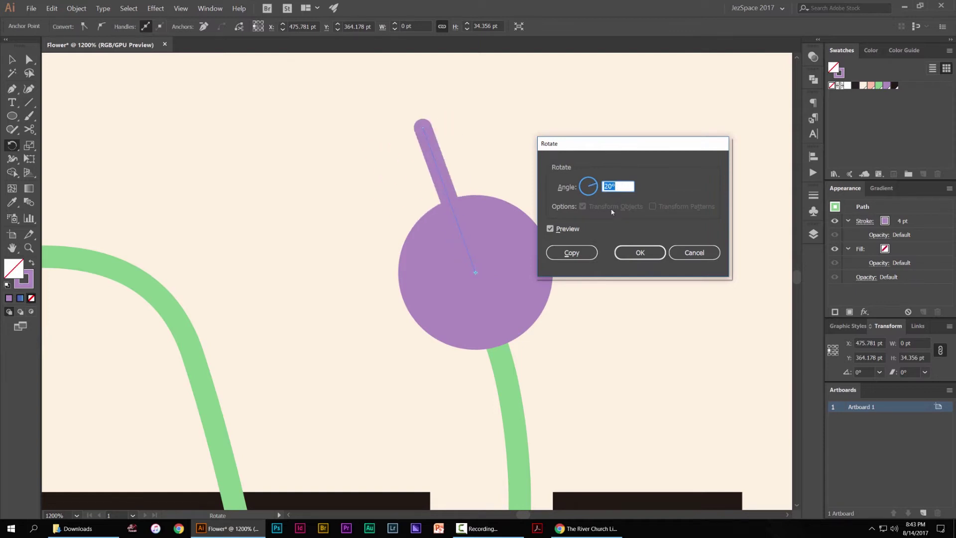
click(575, 253)
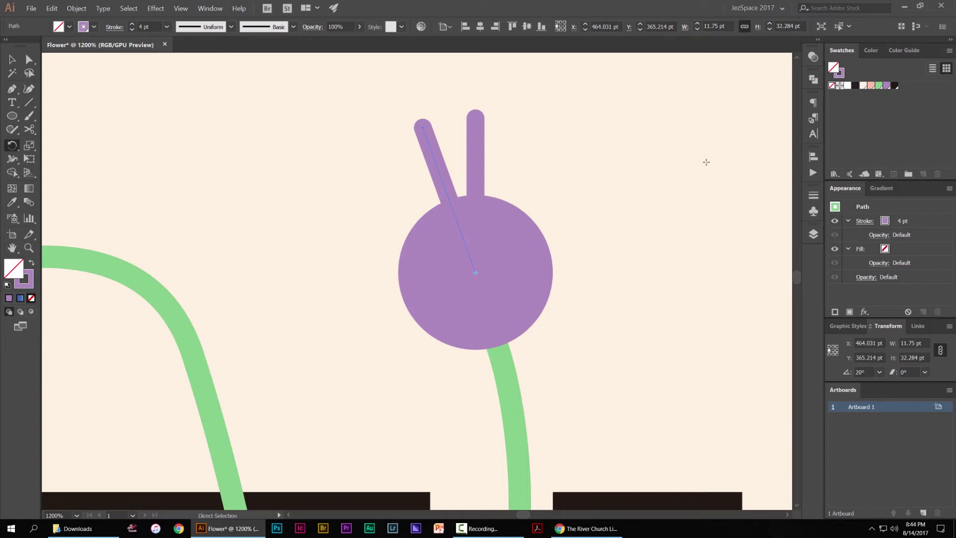
Repeat the 20° rotated copy until purple petals ring the whole circle
key(ctrl+d)
key(ctrl+d)
key(ctrl+d)
key(ctrl+d)
key(ctrl+d)
key(ctrl+d)
key(ctrl+d)
key(ctrl+d)
key(ctrl+d)
key(ctrl+d)
key(ctrl+d)
key(ctrl+d)
key(ctrl+d)
key(ctrl+d)
key(ctrl+d)
key(ctrl+d)
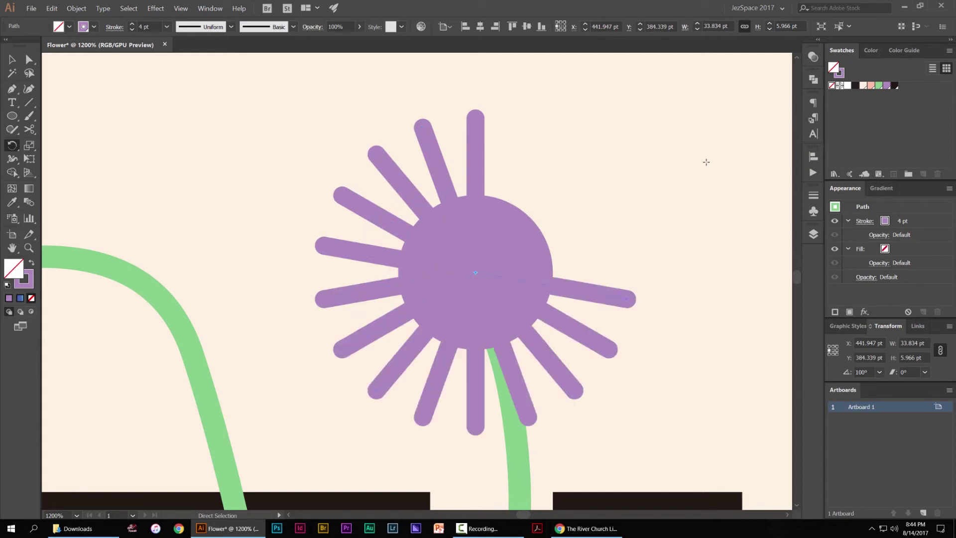
key(ctrl+d)
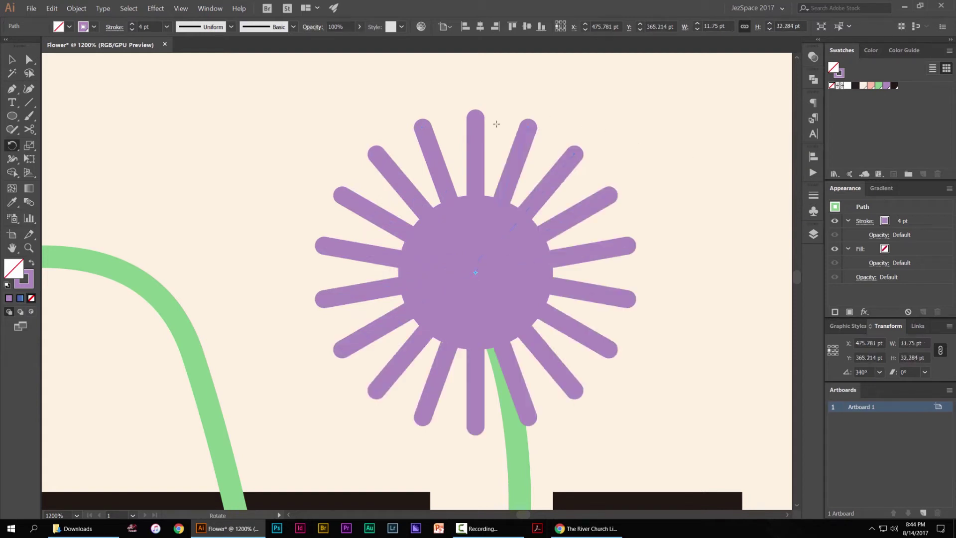
Group the purple circle and all its petals, leaving the green stem out of the group
key(v)
click(660, 144)
scroll(661, 145, down, 5)
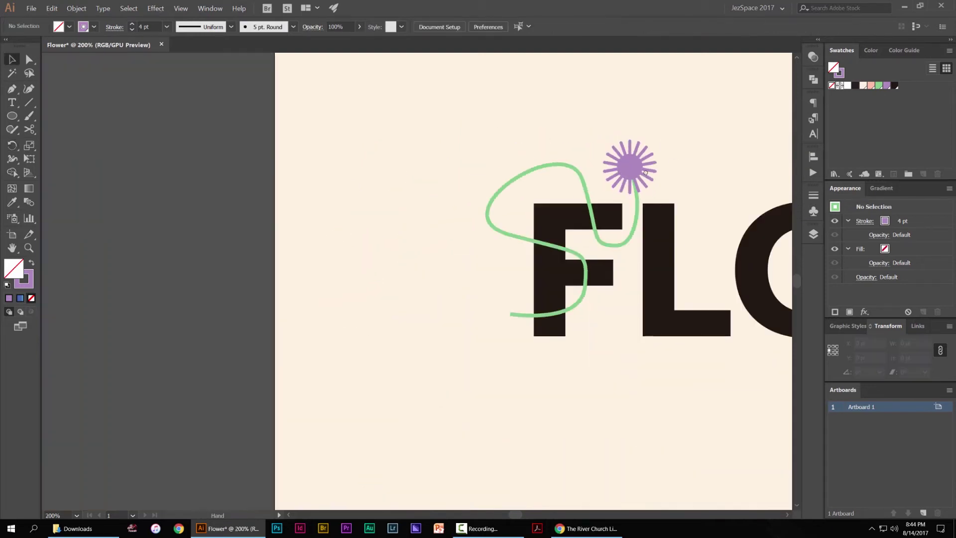
scroll(660, 142, up, 4)
drag(664, 144, 576, 190)
click(622, 211)
click(581, 344)
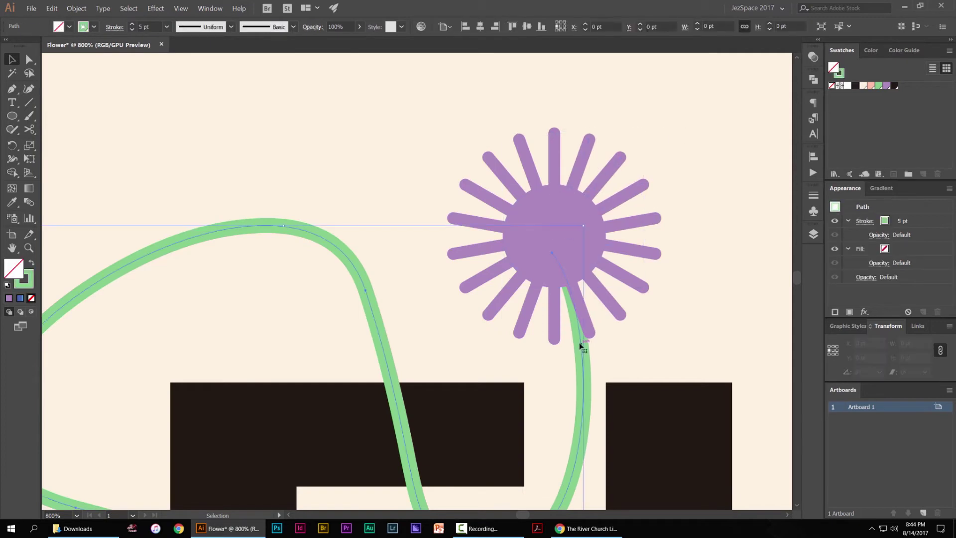
click(697, 145)
click(580, 320)
click(572, 362)
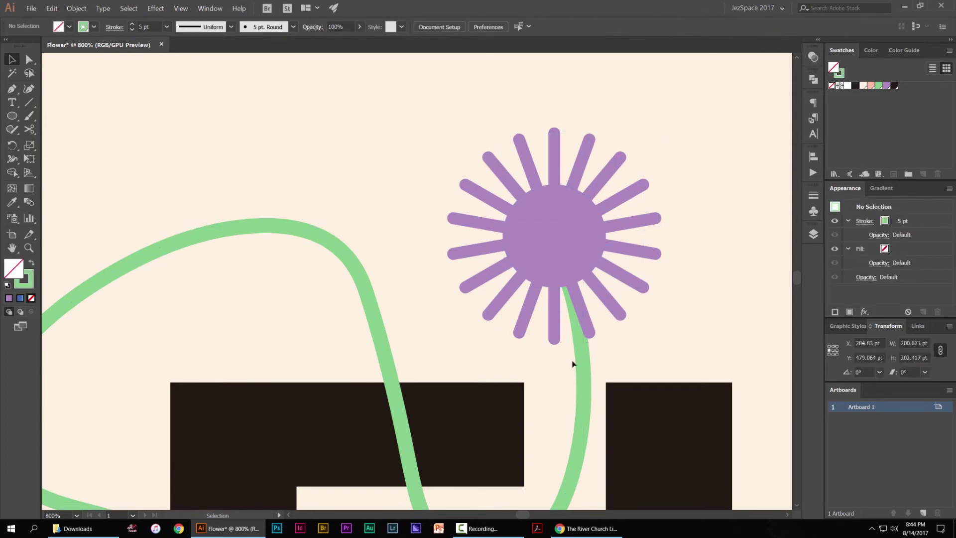
drag(540, 237, 451, 328)
key(ctrl+g)
click(687, 298)
scroll(687, 287, down, 2)
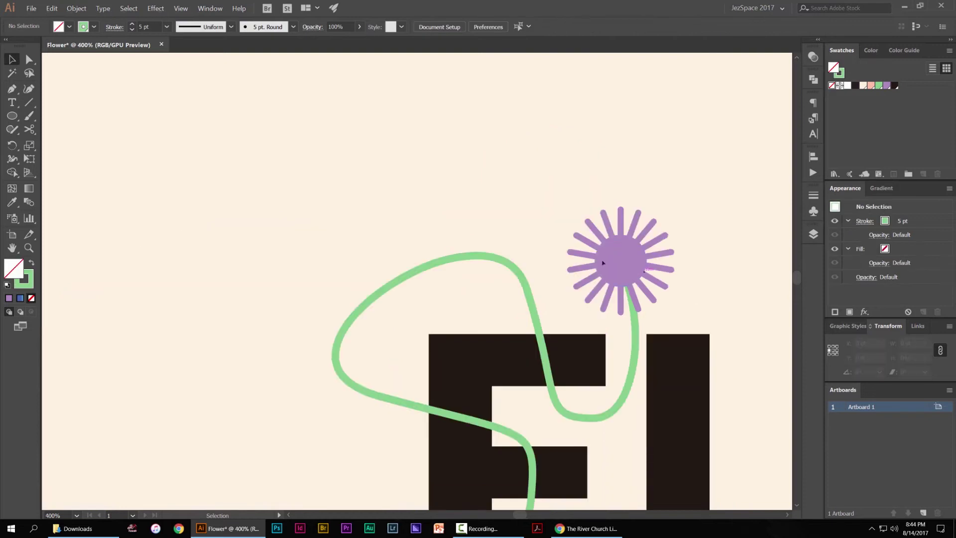
Try moving the flower group away from its stem, and undo the move
drag(604, 265, 369, 139)
key(ctrl+z)
click(672, 130)
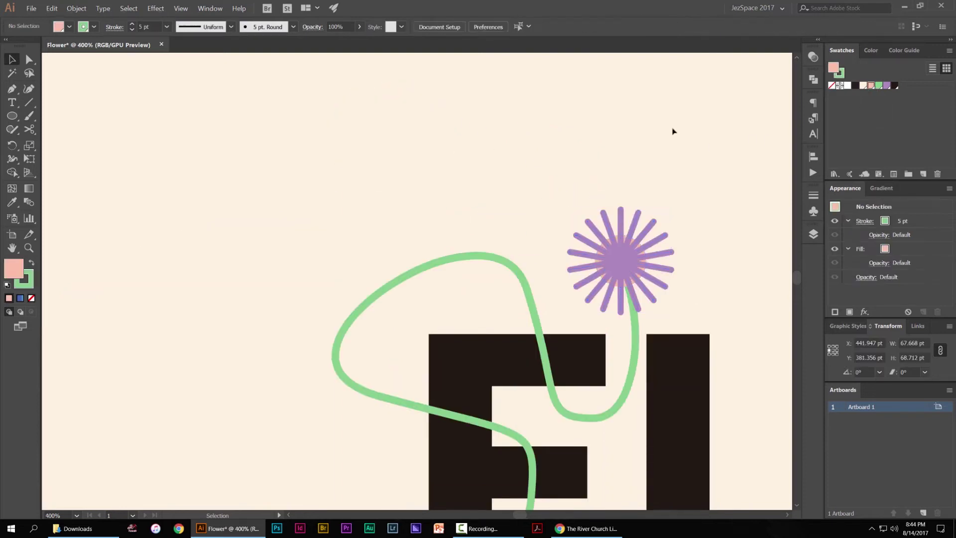
Examine the flower and the places where the green stem crosses the letter F
scroll(697, 135, down, 1)
click(707, 130)
drag(711, 170, 529, 153)
click(443, 222)
drag(443, 223, 546, 171)
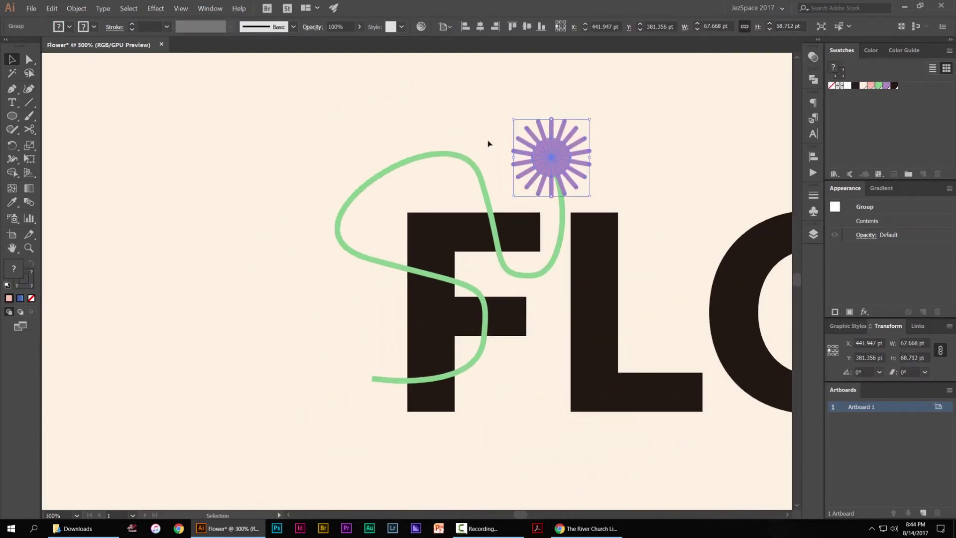
click(449, 119)
scroll(449, 155, down, 1)
scroll(450, 155, up, 2)
click(443, 160)
drag(436, 145, 415, 120)
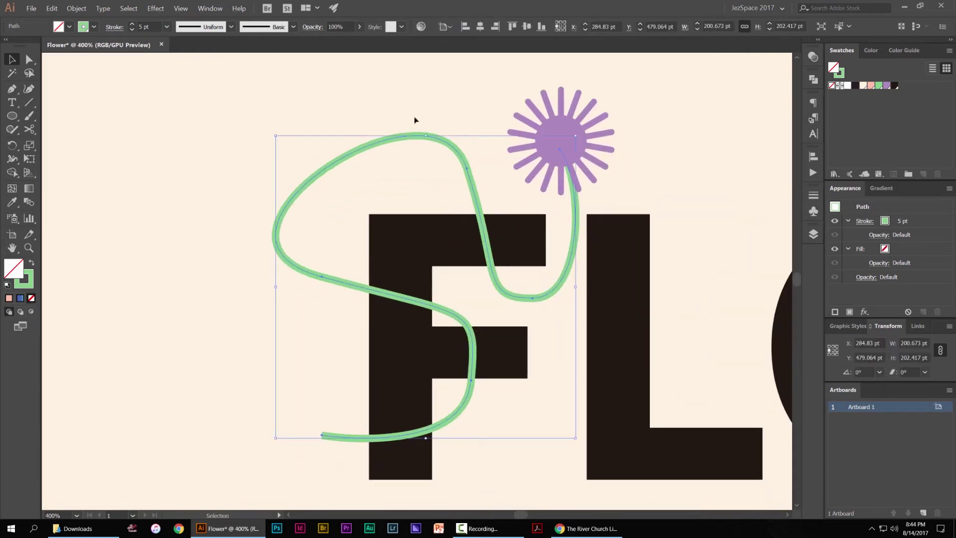
scroll(433, 284, down, 1)
click(441, 289)
scroll(428, 309, up, 3)
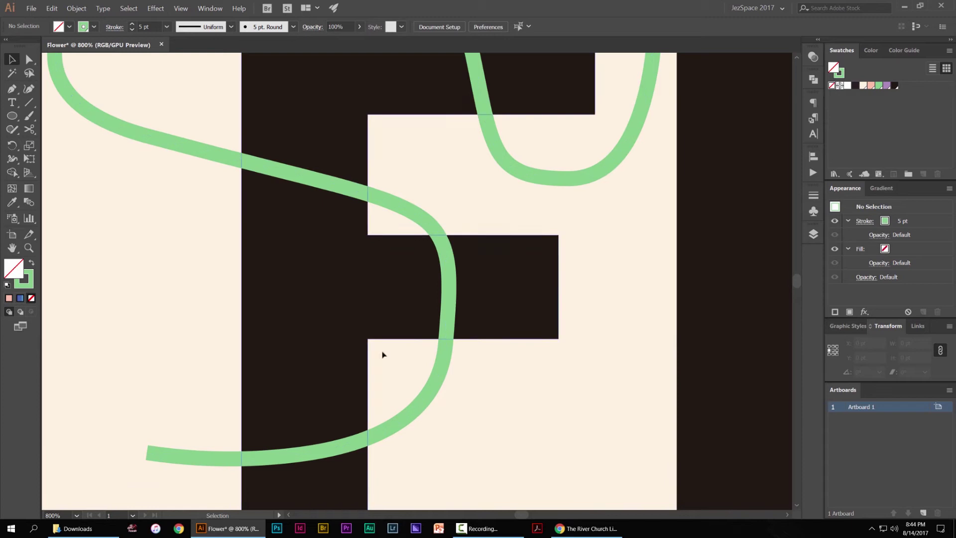
scroll(290, 187, down, 1)
scroll(362, 196, down, 2)
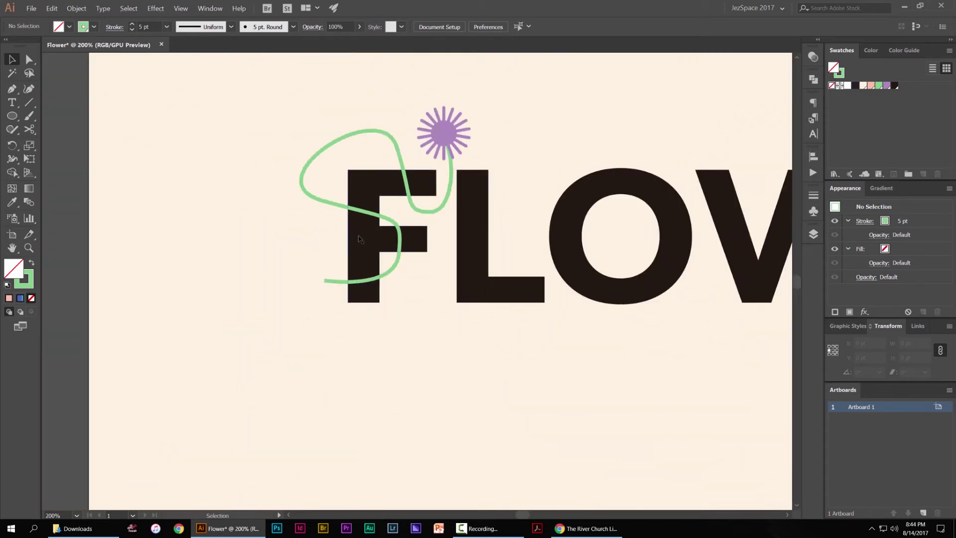
drag(384, 212, 435, 222)
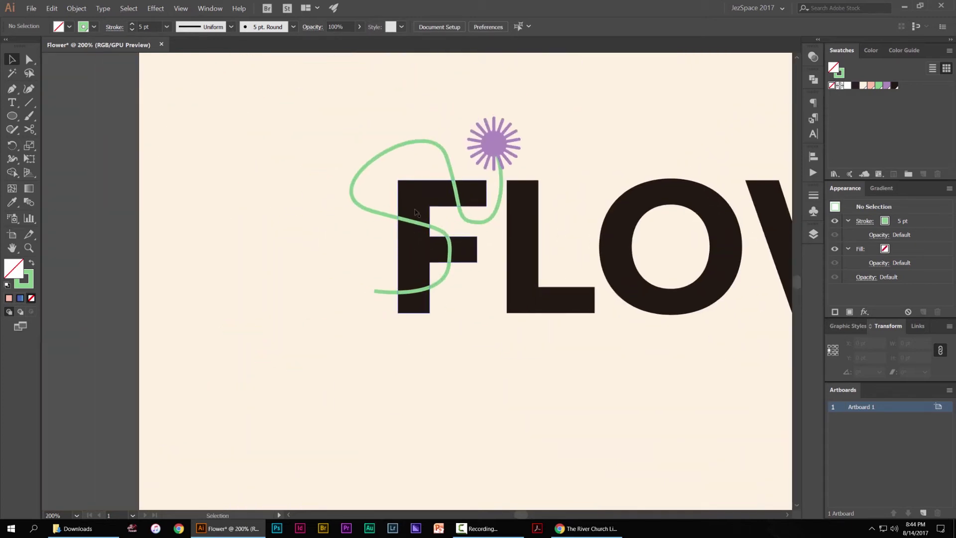
Set the green stem's stroke weight to 7 pt
click(383, 152)
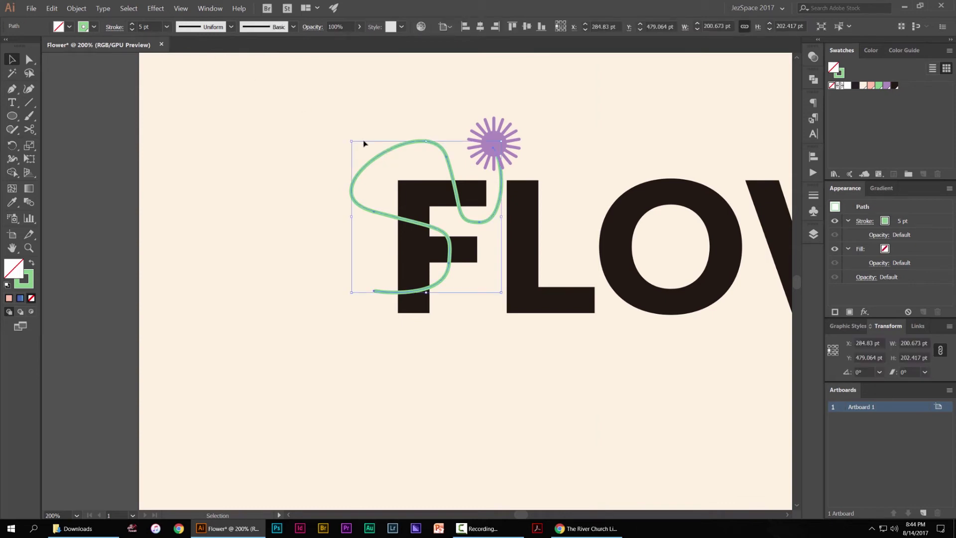
click(131, 24)
click(131, 24)
click(363, 192)
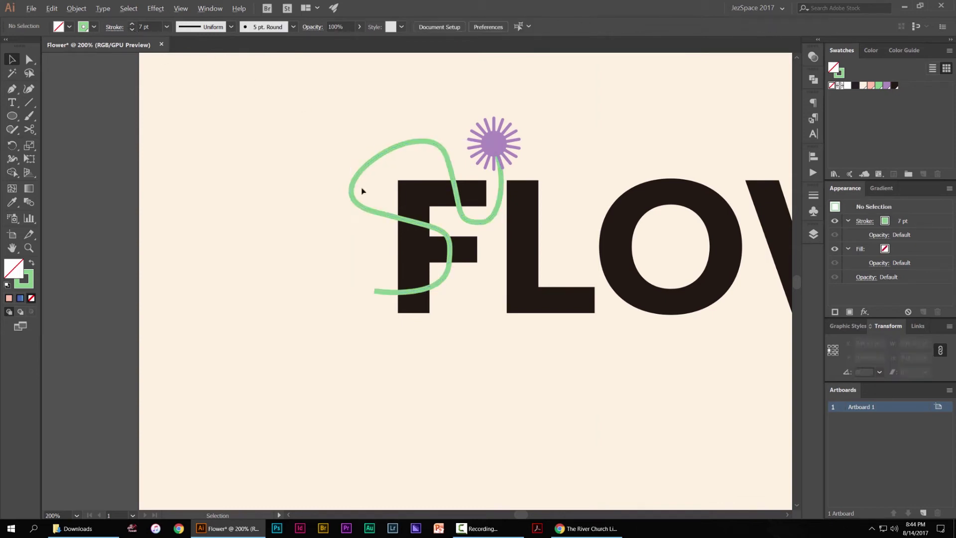
Duplicate the letter F in place from the Type layer onto the Flowers layer above the stem
scroll(363, 191, up, 1)
drag(363, 192, 347, 169)
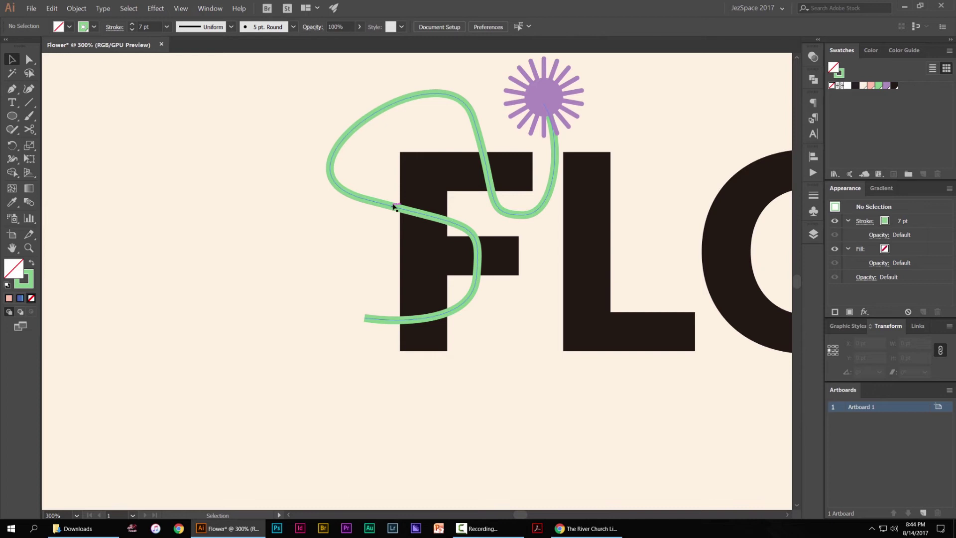
click(813, 233)
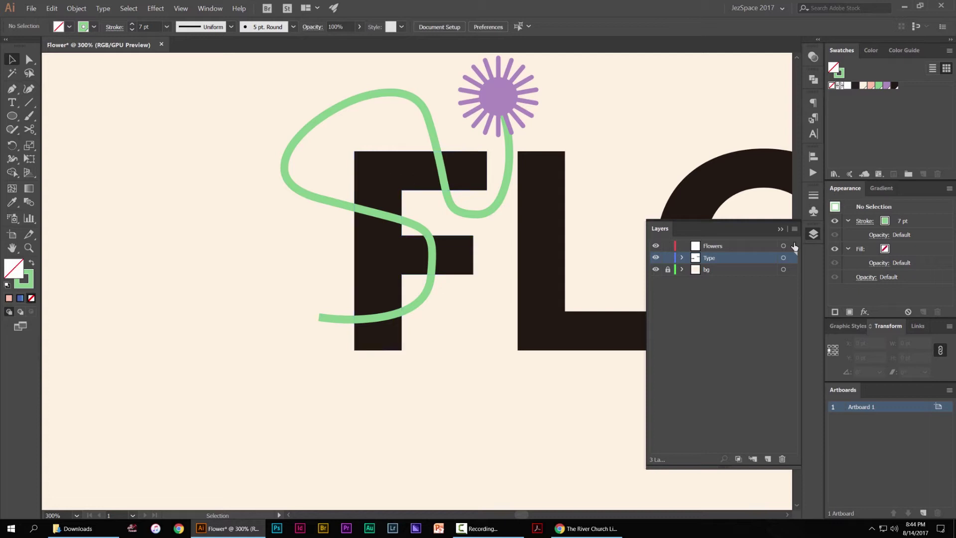
scroll(398, 155, up, 1)
drag(395, 134, 336, 108)
click(315, 136)
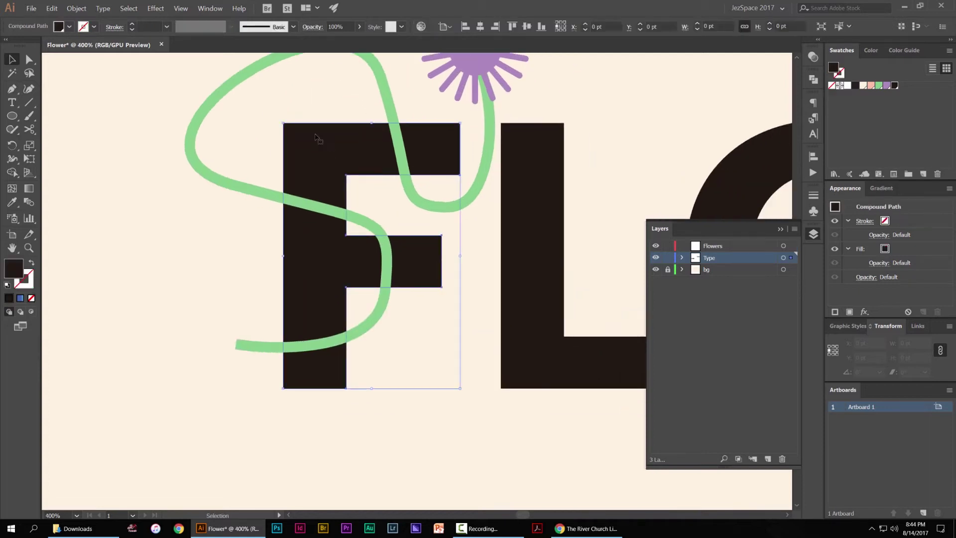
drag(333, 148, 254, 151)
key(ctrl+z)
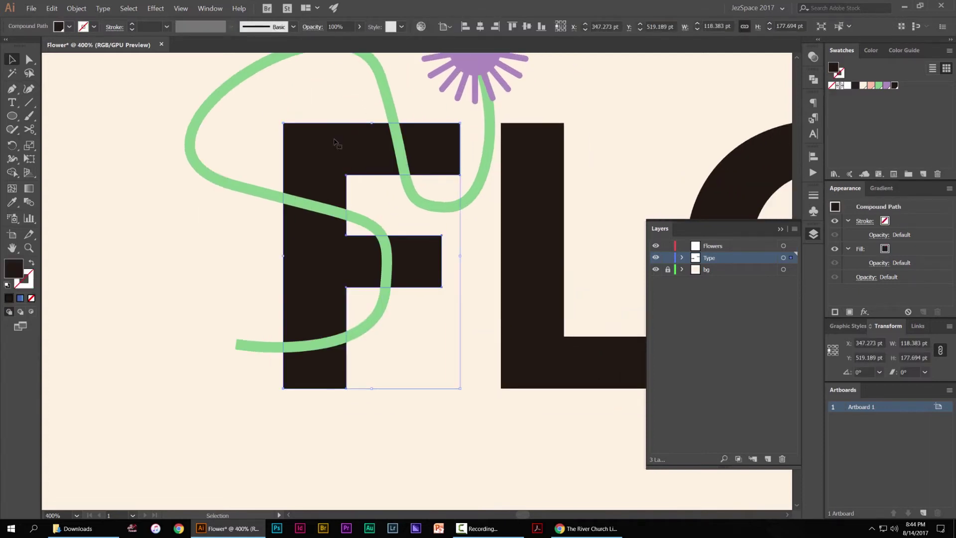
key(ctrl+equal)
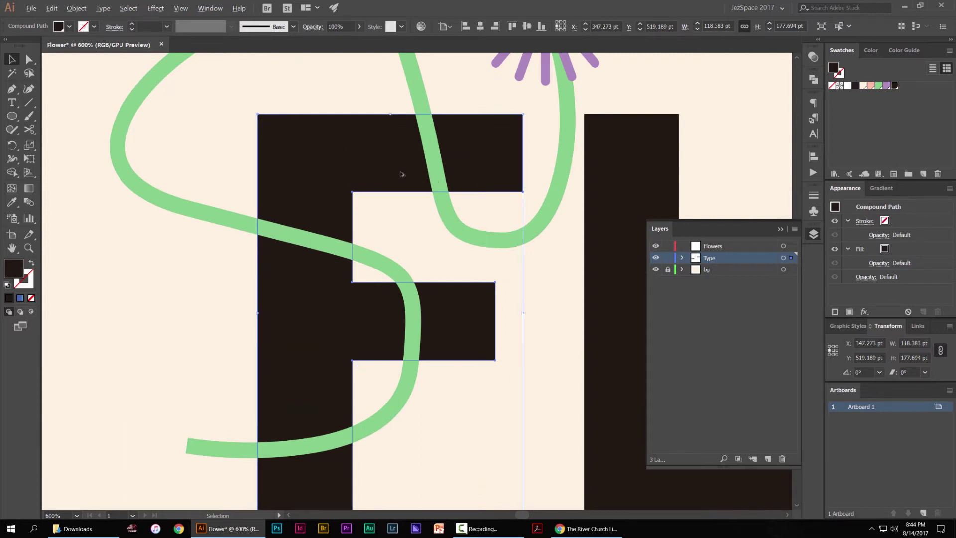
key(ctrl+minus)
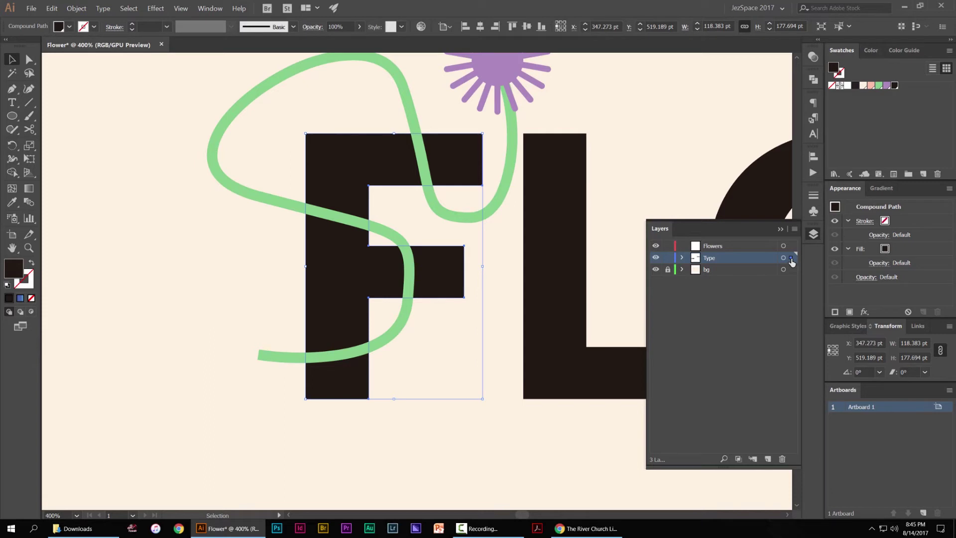
drag(792, 258, 792, 245)
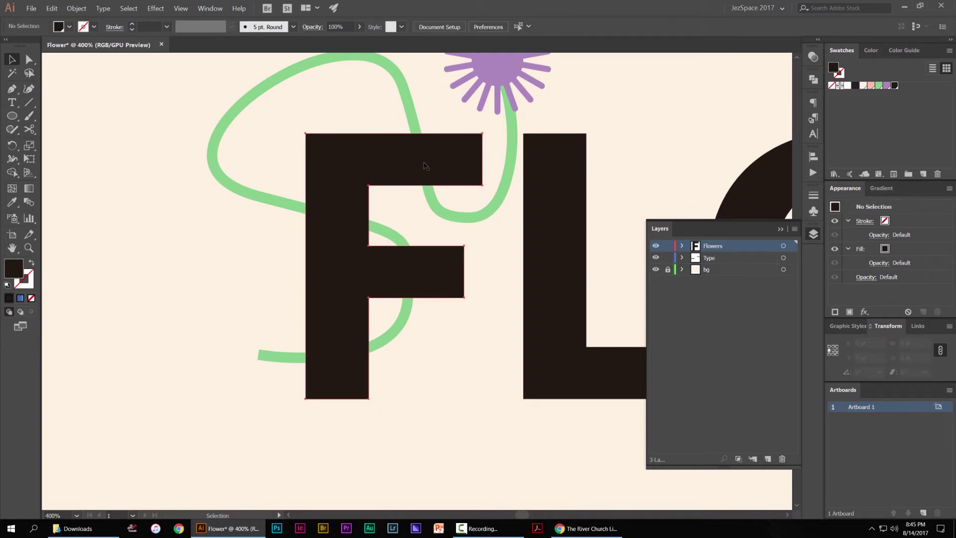
Move the duplicated F aside to check the original beneath it, and undo the move
drag(418, 153, 319, 169)
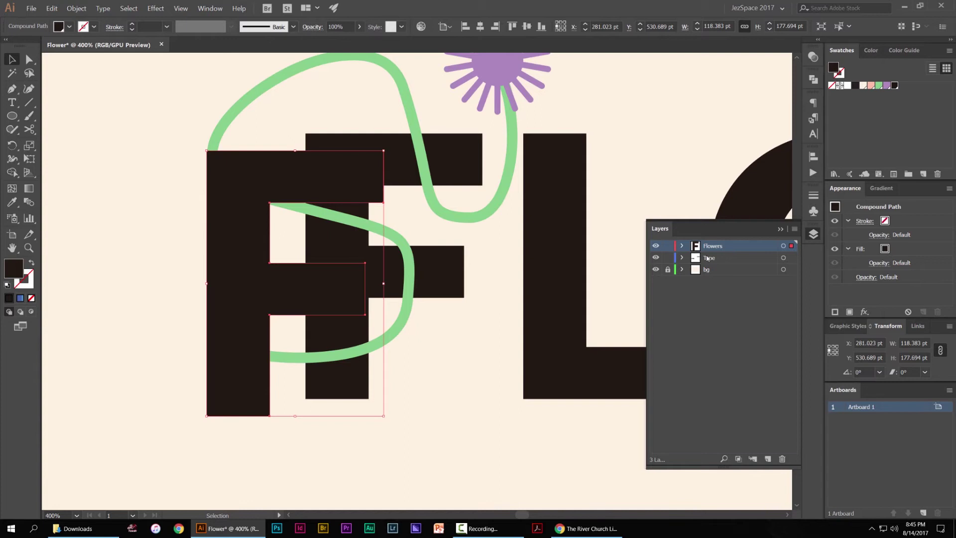
click(656, 257)
click(655, 258)
key(a)
click(656, 257)
key(ctrl+z)
key(ctrl+z)
key(v)
click(810, 236)
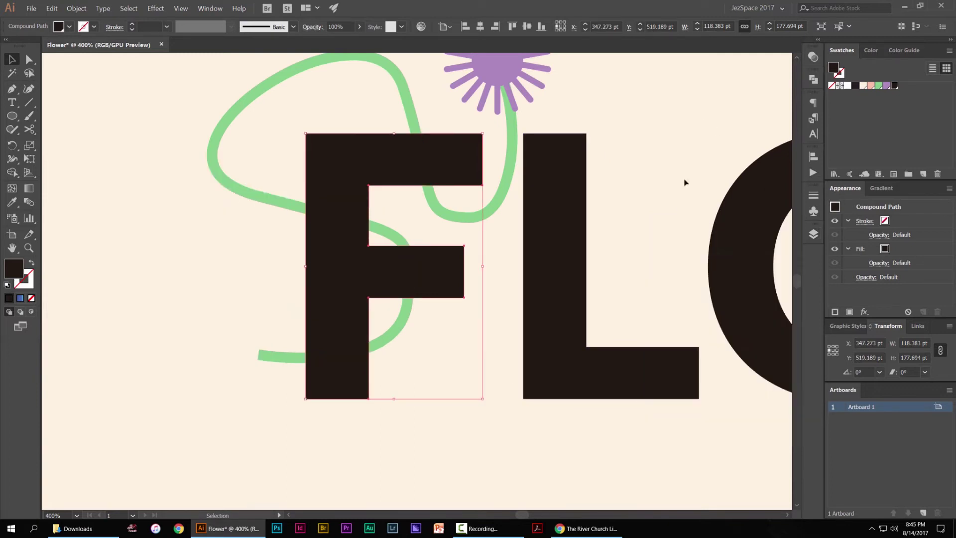
key(c)
click(441, 152)
click(584, 279)
key(v)
drag(430, 152, 527, 156)
key(ctrl+z)
Hide the Flowers layer holding the duplicated F and keep the green stem selected
click(638, 133)
scroll(461, 178, down, 1)
click(457, 244)
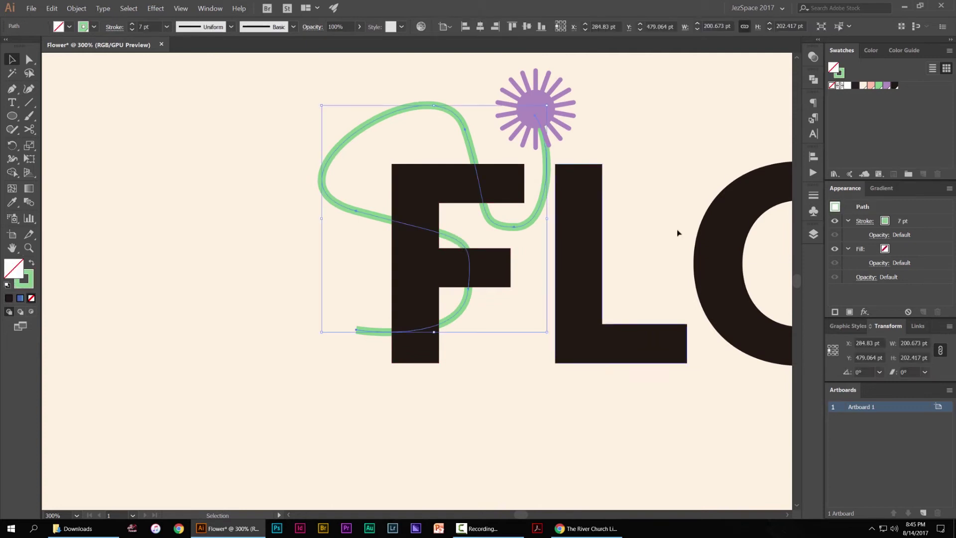
click(813, 234)
key(ctrl+plus)
key(ctrl+plus)
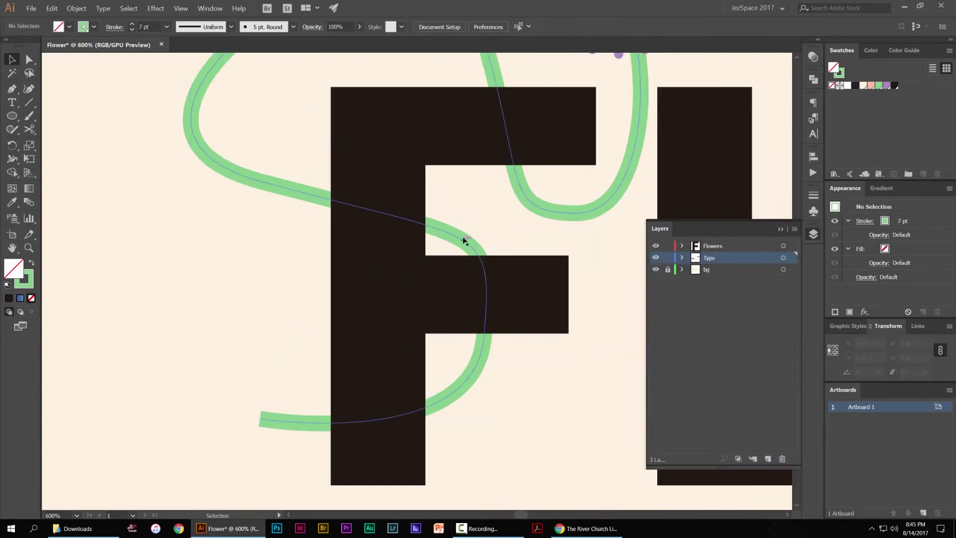
drag(536, 229, 540, 181)
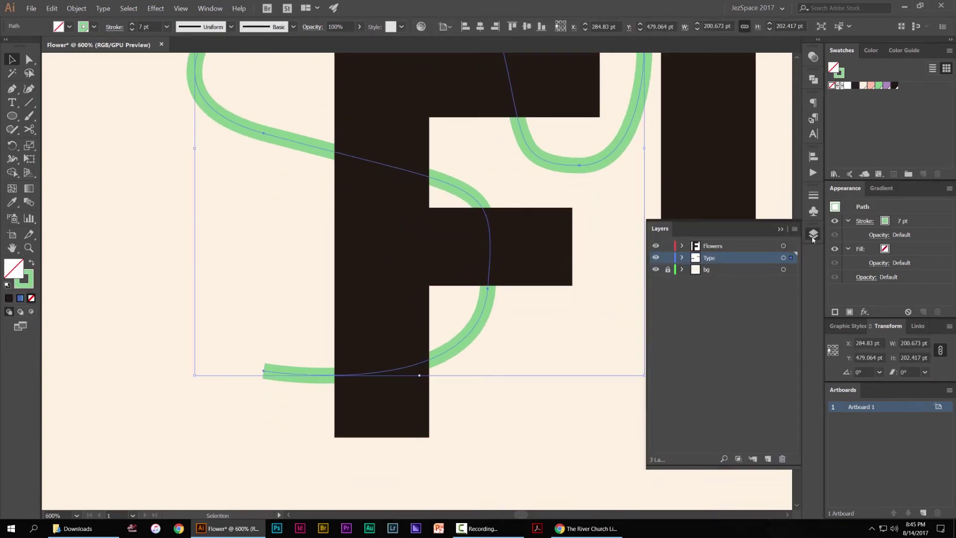
click(521, 197)
click(476, 197)
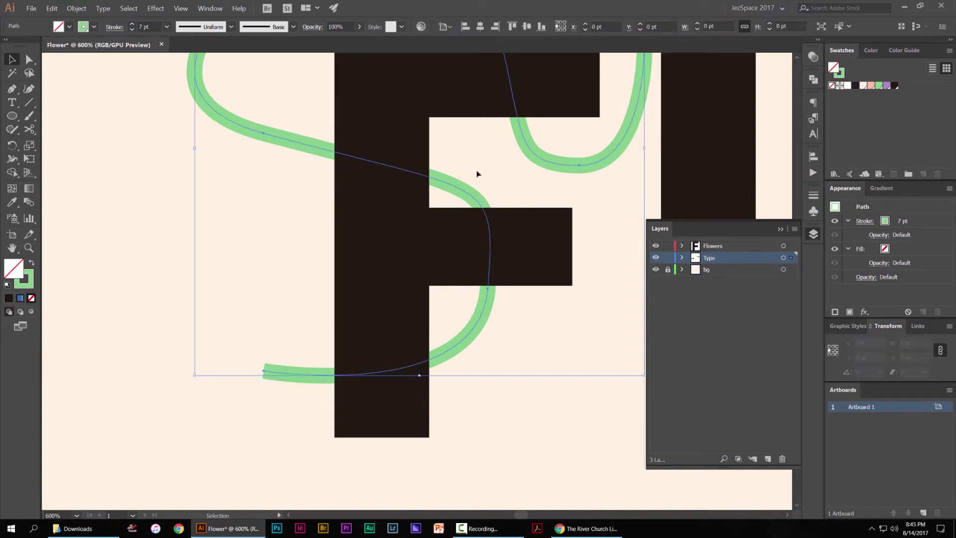
click(656, 247)
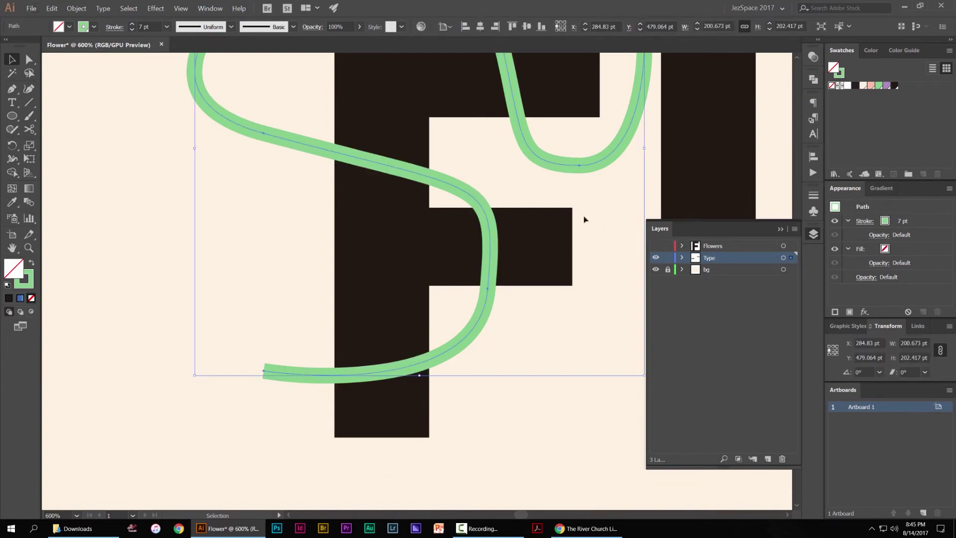
scroll(584, 219, up, 2)
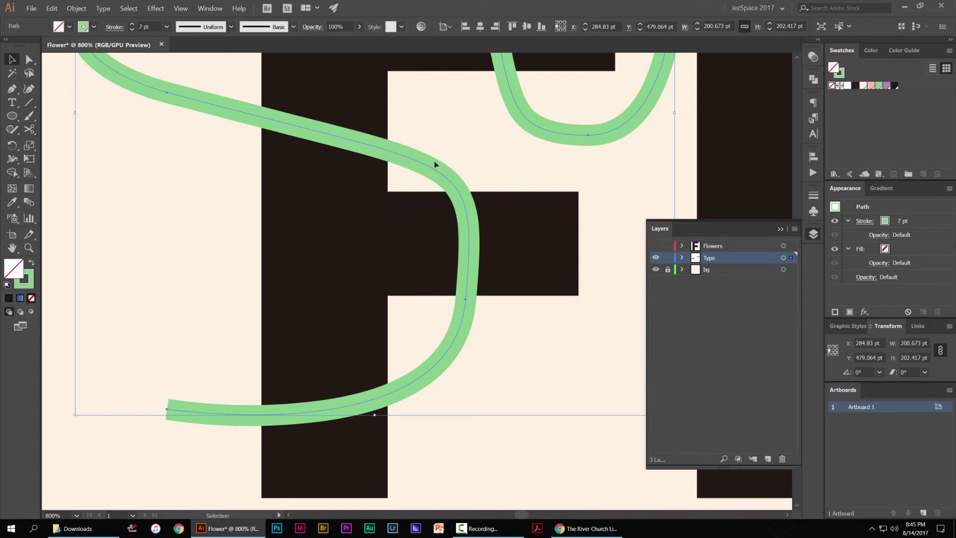
Cut the green stem with the Scissors tool just above and just below the F's middle arm
scroll(434, 164, up, 1)
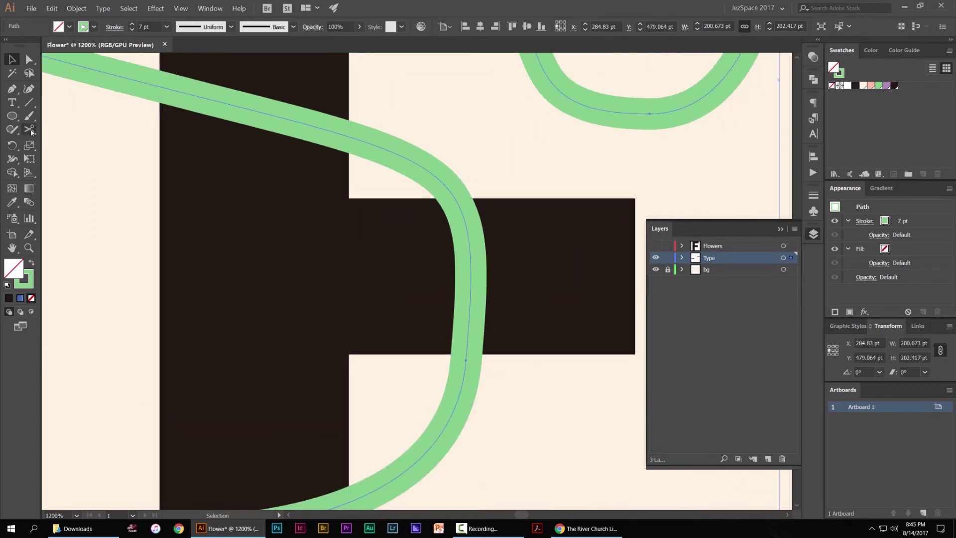
mouse_move(29, 130)
mouse_down()
mouse_move(53, 131)
mouse_move(68, 145)
mouse_move(41, 130)
mouse_move(309, 159)
mouse_up()
click(471, 153)
key(c)
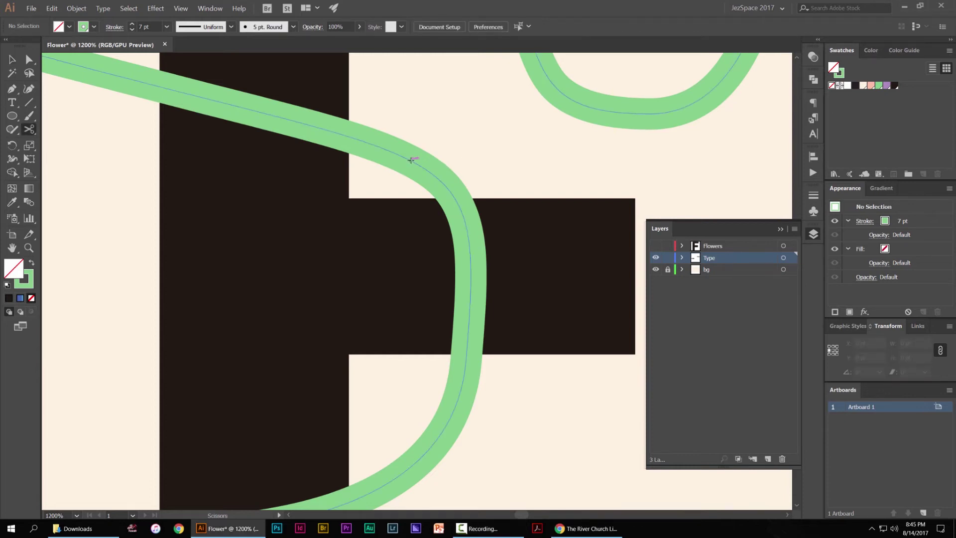
click(414, 161)
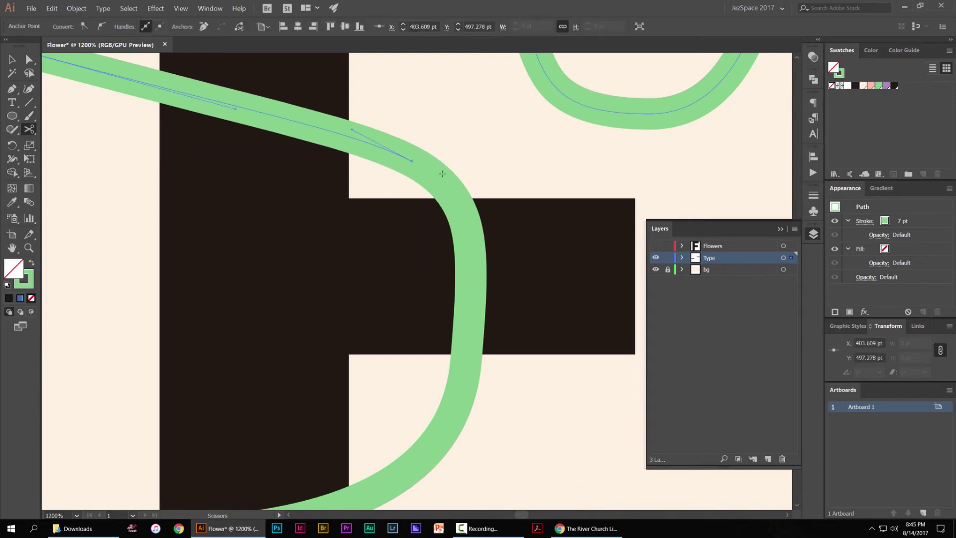
click(456, 402)
key(v)
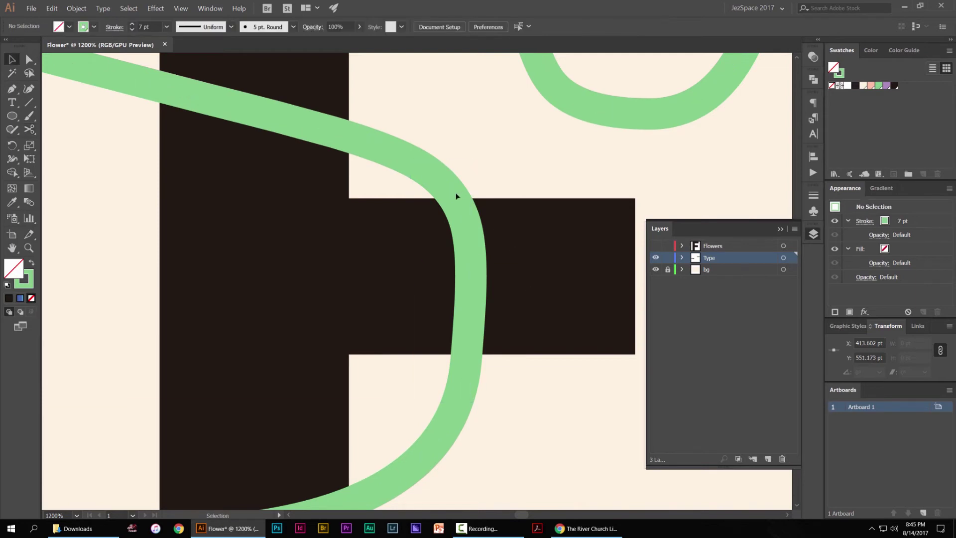
Transfer the cut stem segment over the middle arm from the Type layer to the Flowers layer, and show the Flowers layer
drag(468, 199, 475, 179)
scroll(499, 176, down, 3)
scroll(478, 170, up, 2)
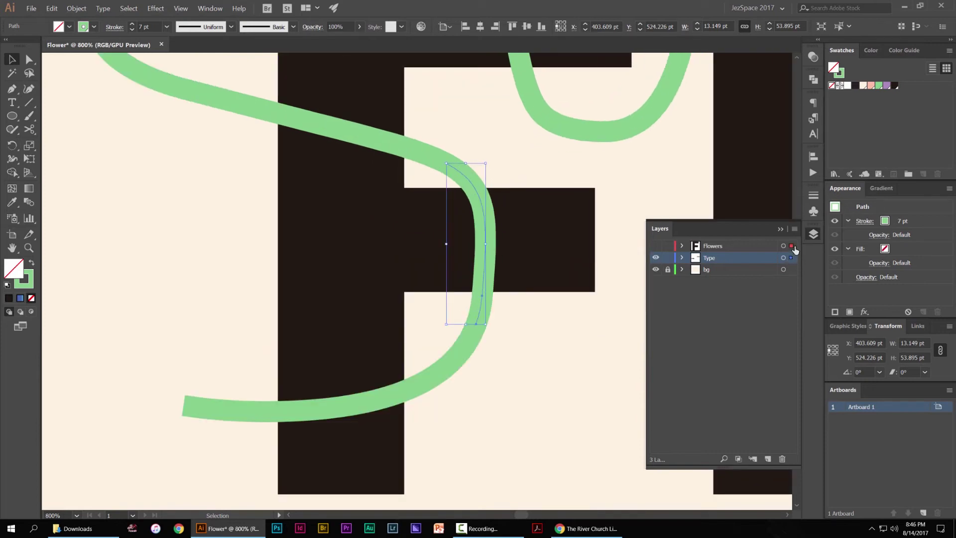
drag(795, 250, 793, 246)
click(656, 246)
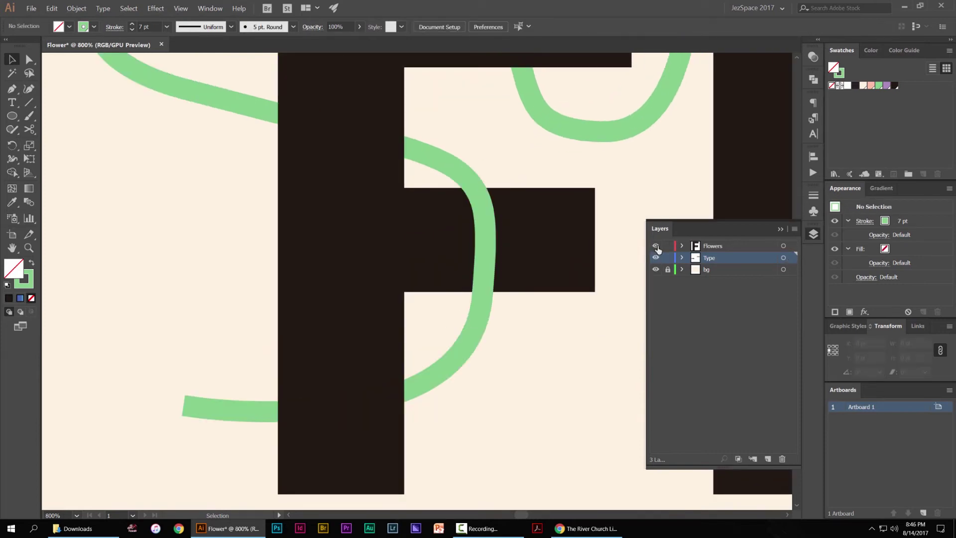
scroll(536, 171, down, 2)
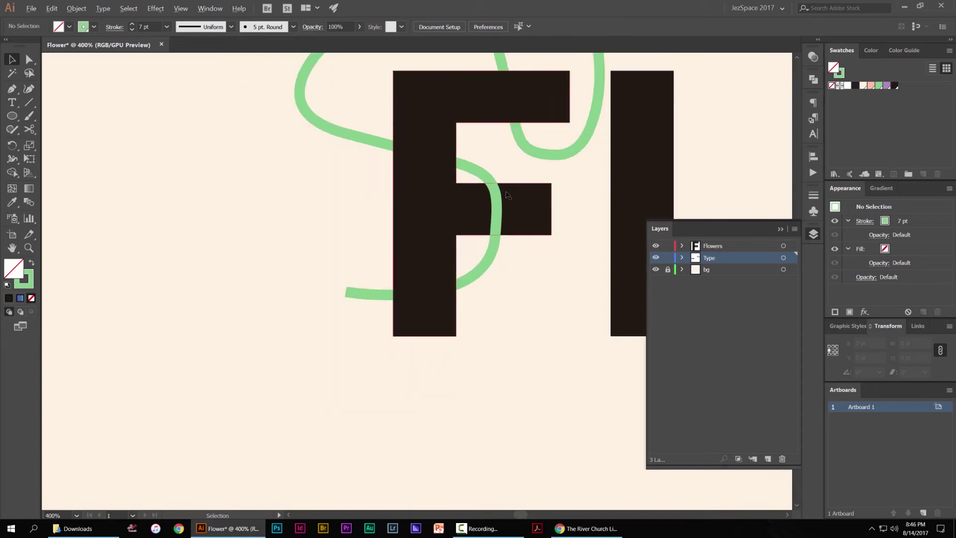
Move the cut segment away from the F's middle arm to check that it is separate, and undo the move
click(600, 205)
scroll(585, 209, down, 1)
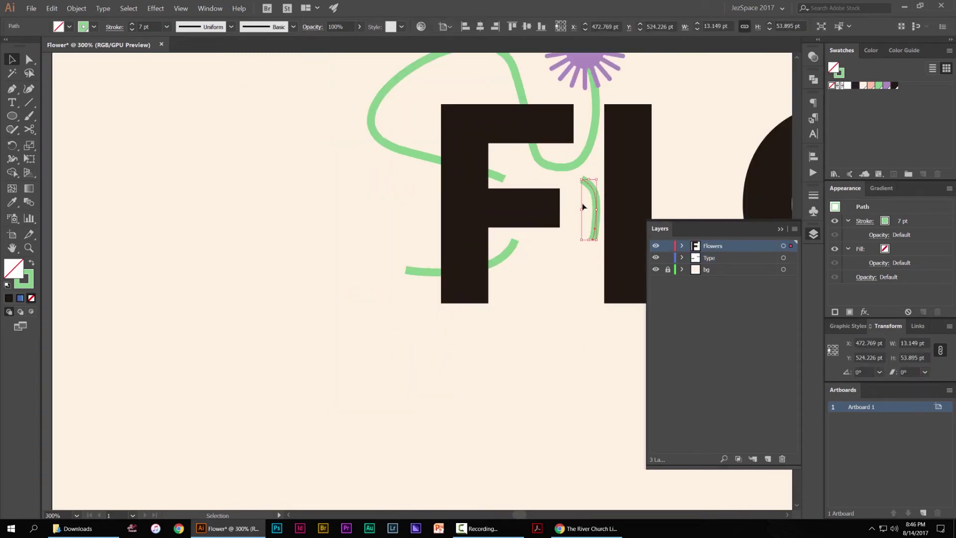
key(ctrl+z)
click(586, 226)
scroll(585, 225, down, 1)
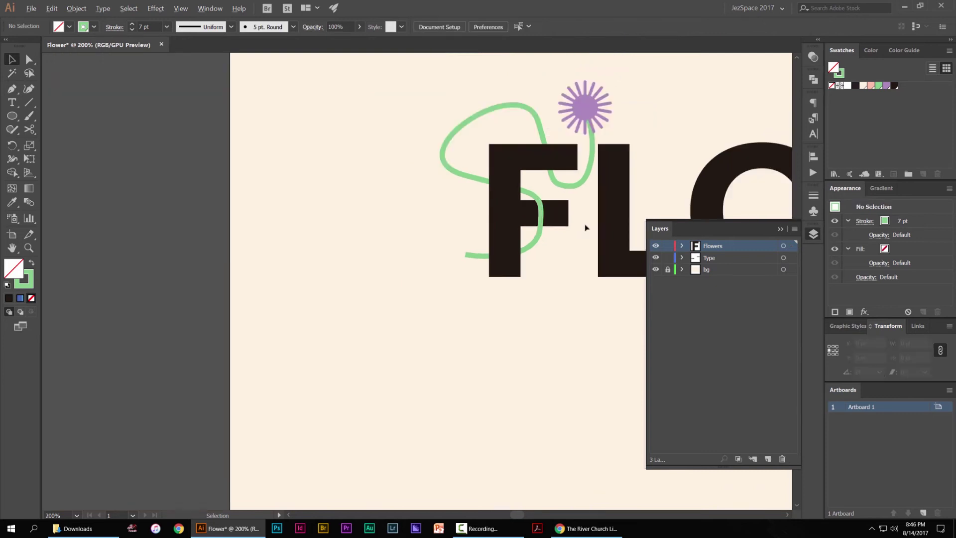
scroll(585, 228, up, 3)
drag(517, 217, 604, 208)
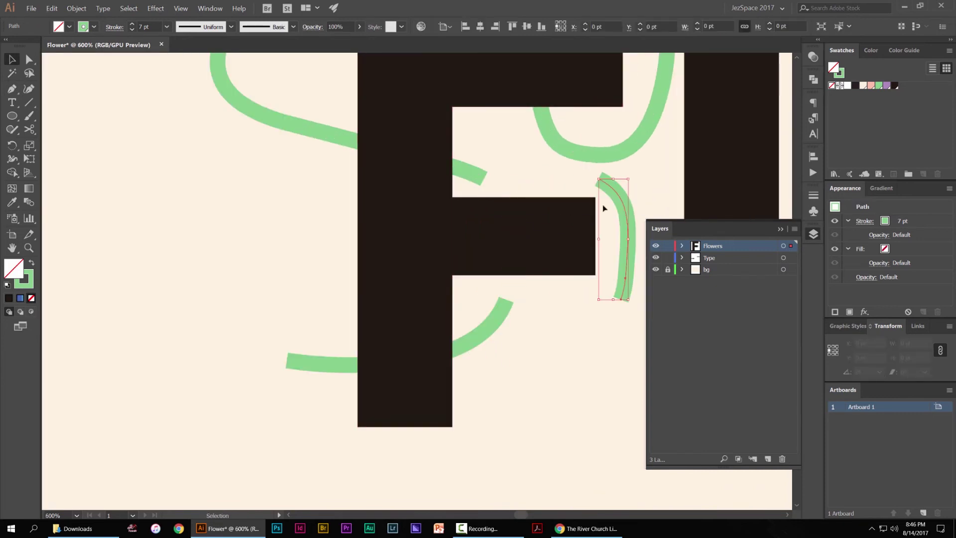
key(ctrl+z)
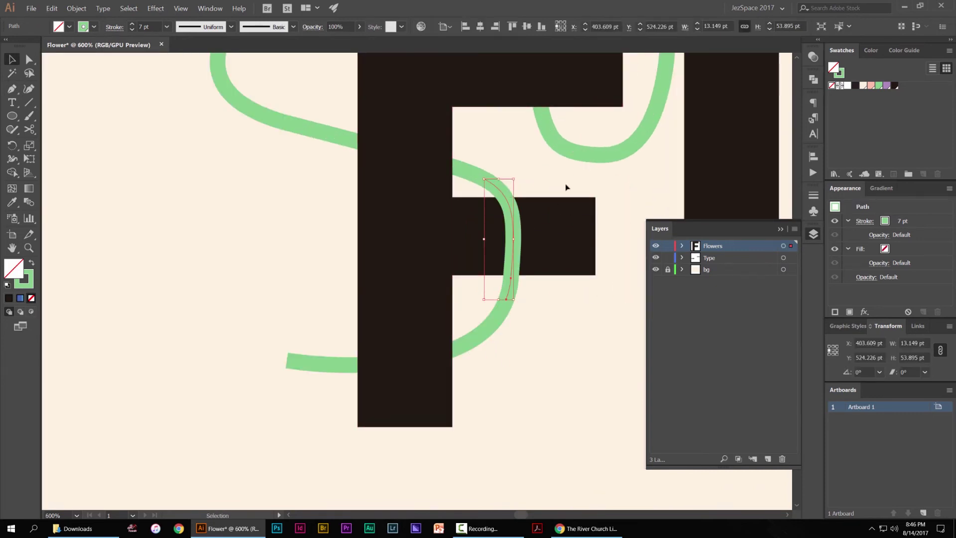
Move the duplicated F off the original letter to check the layering, and undo the move
click(526, 199)
drag(550, 184, 426, 216)
scroll(531, 201, down, 1)
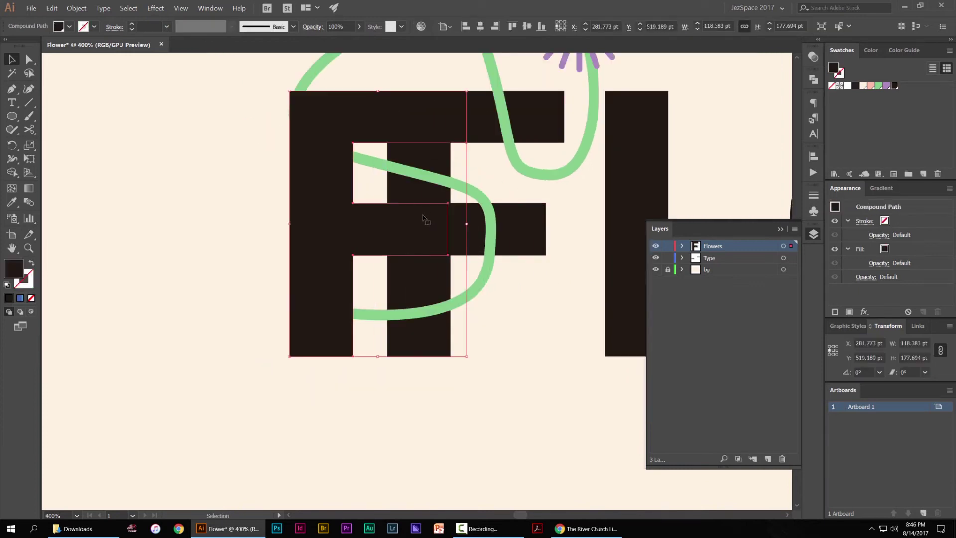
key(ctrl+z)
click(584, 209)
scroll(545, 200, down, 3)
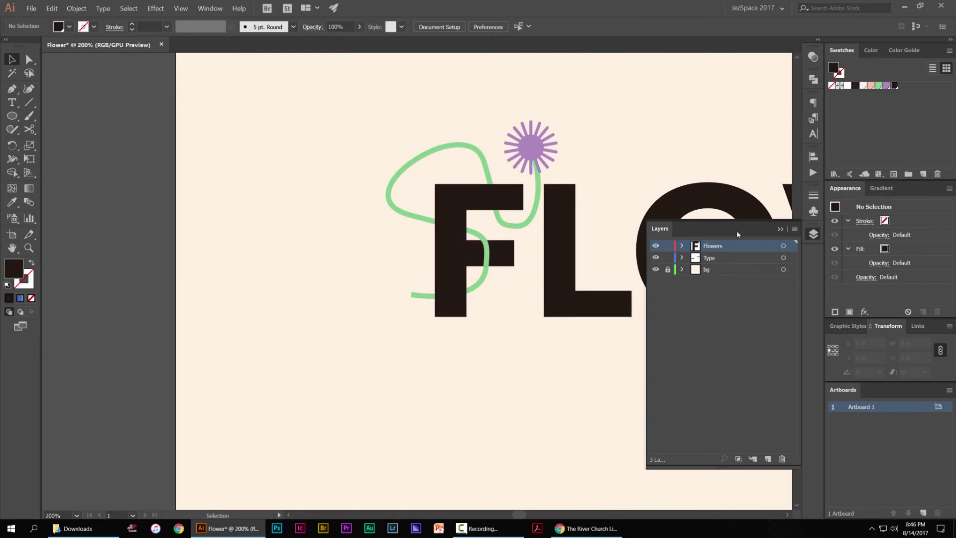
Cut the green stem with the Scissors tool just above and just below the F's top arm
scroll(518, 152, up, 3)
scroll(491, 190, up, 1)
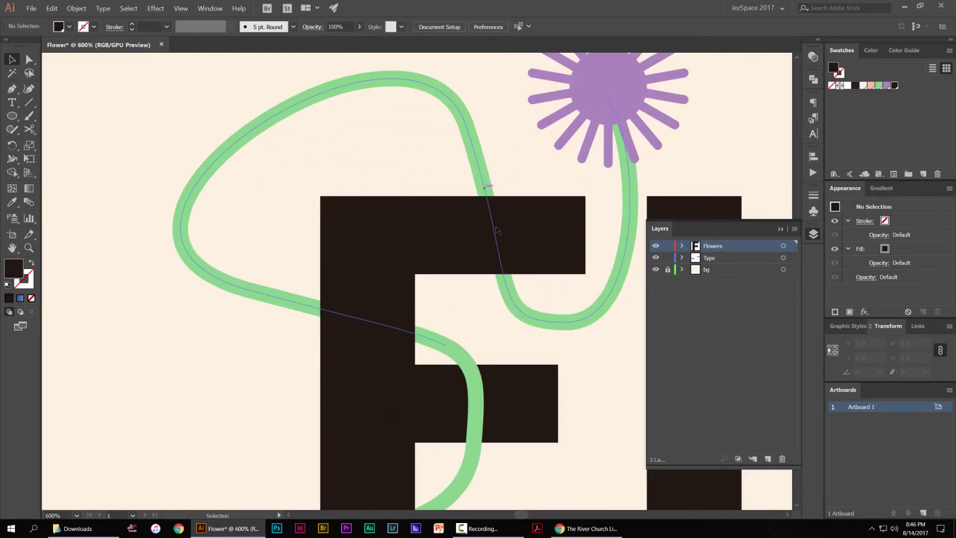
scroll(448, 170, up, 1)
scroll(502, 196, up, 1)
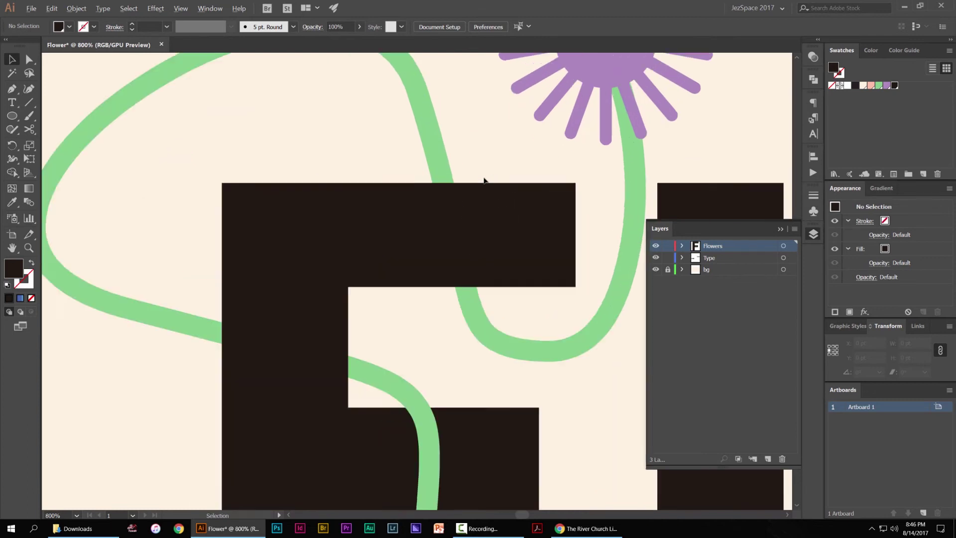
click(422, 150)
scroll(465, 175, up, 1)
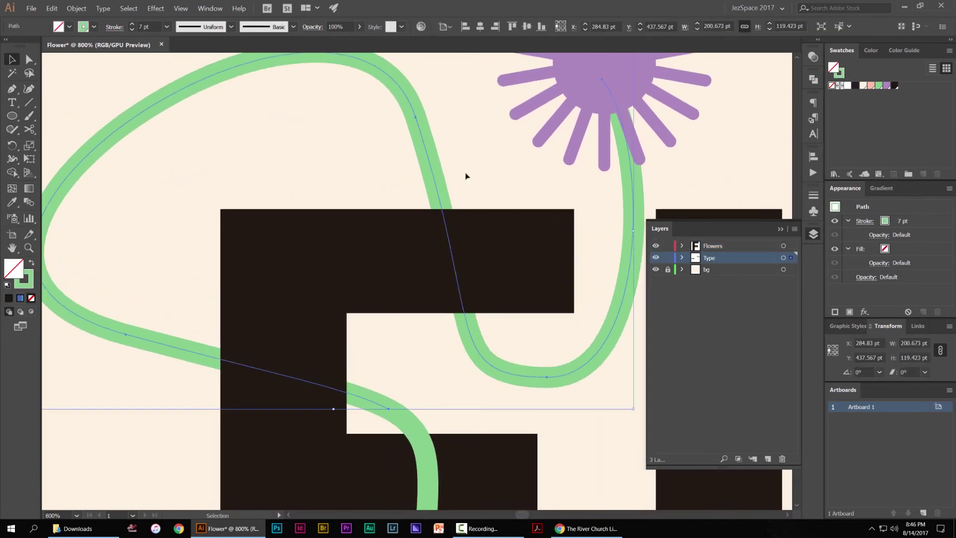
scroll(448, 171, up, 1)
click(448, 171)
key(c)
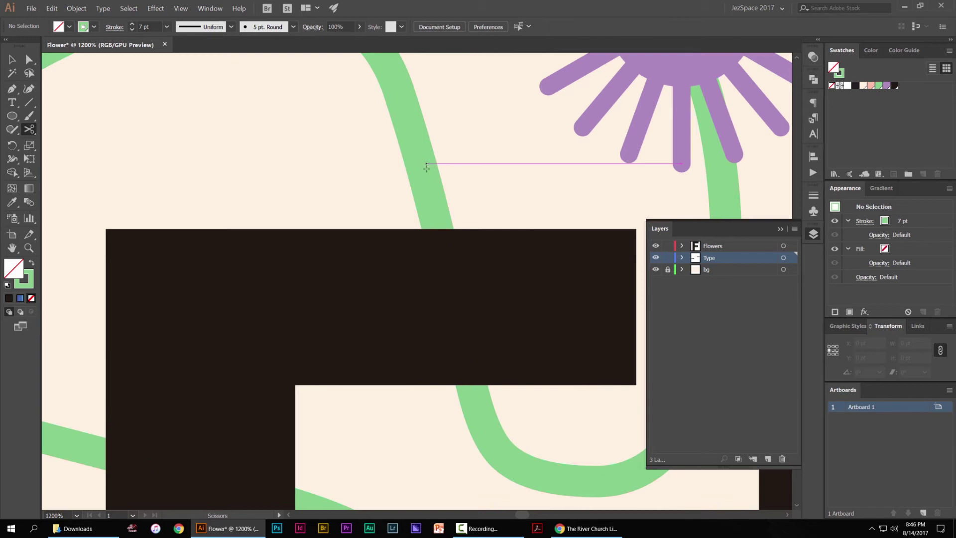
click(424, 175)
drag(513, 159, 454, 71)
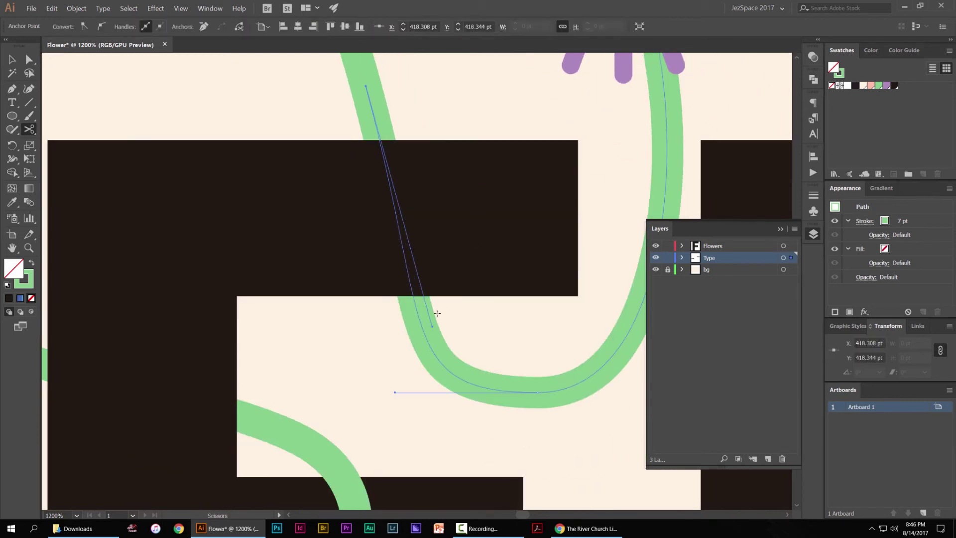
click(430, 344)
key(v)
Transfer the cut stem segment crossing the F's top arm to the Flowers layer, and collapse the Layers panel
click(484, 322)
click(420, 314)
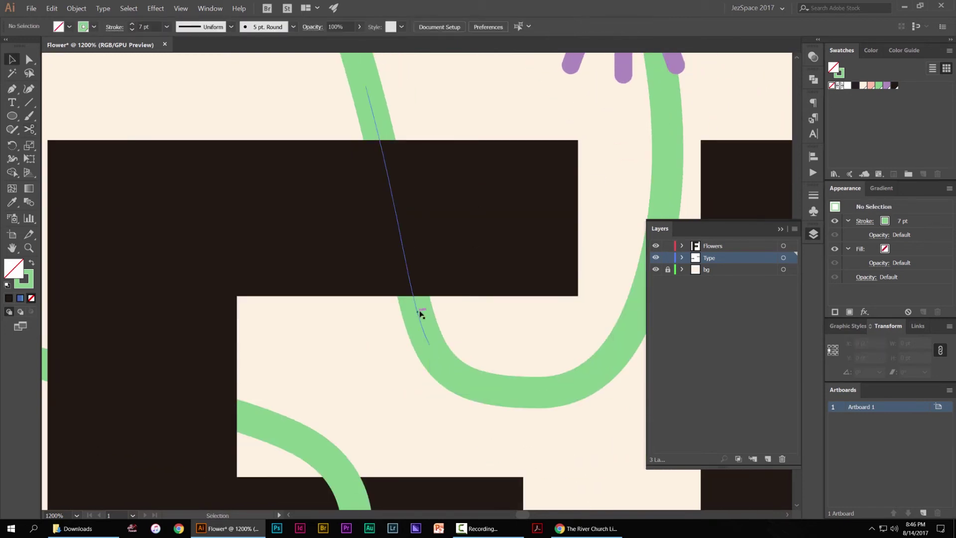
scroll(379, 144, down, 1)
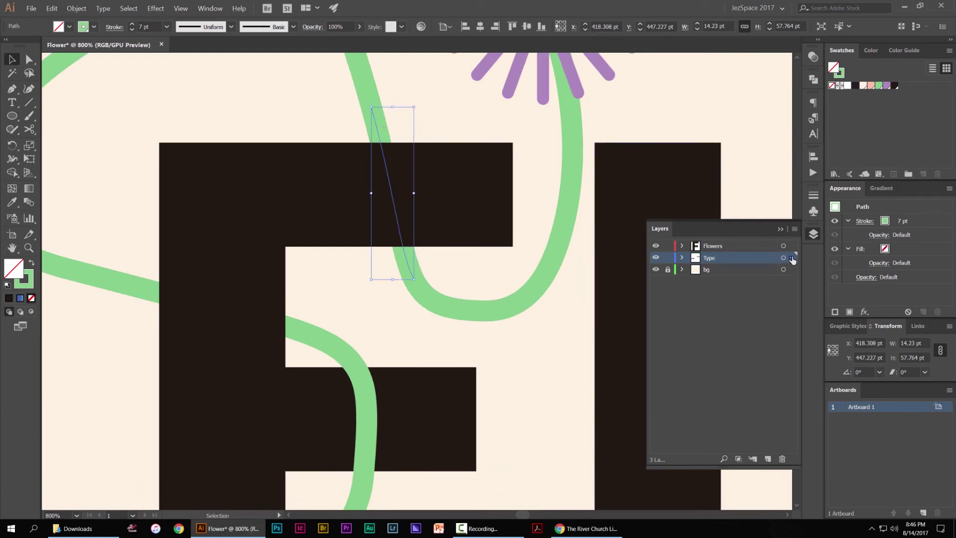
drag(791, 258, 791, 247)
click(289, 133)
scroll(527, 131, down, 7)
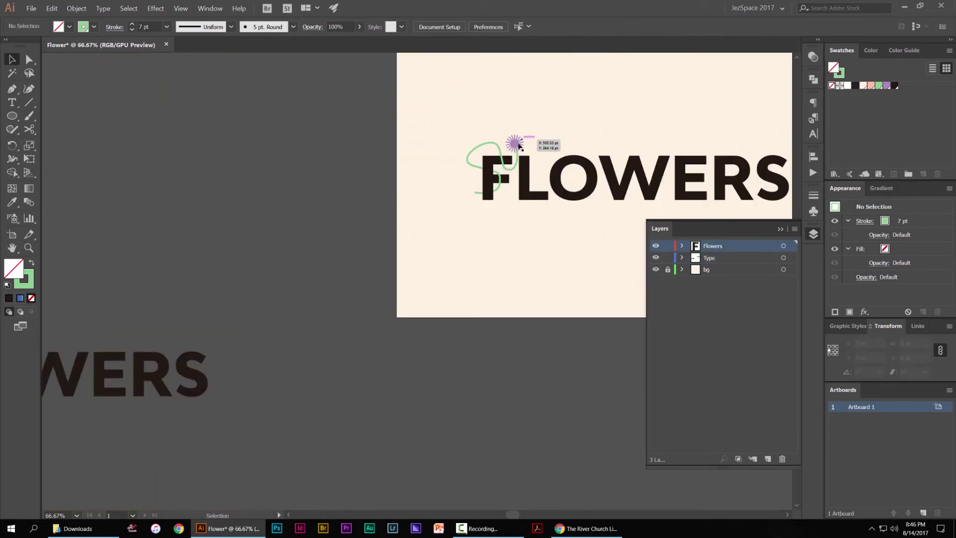
scroll(512, 149, up, 4)
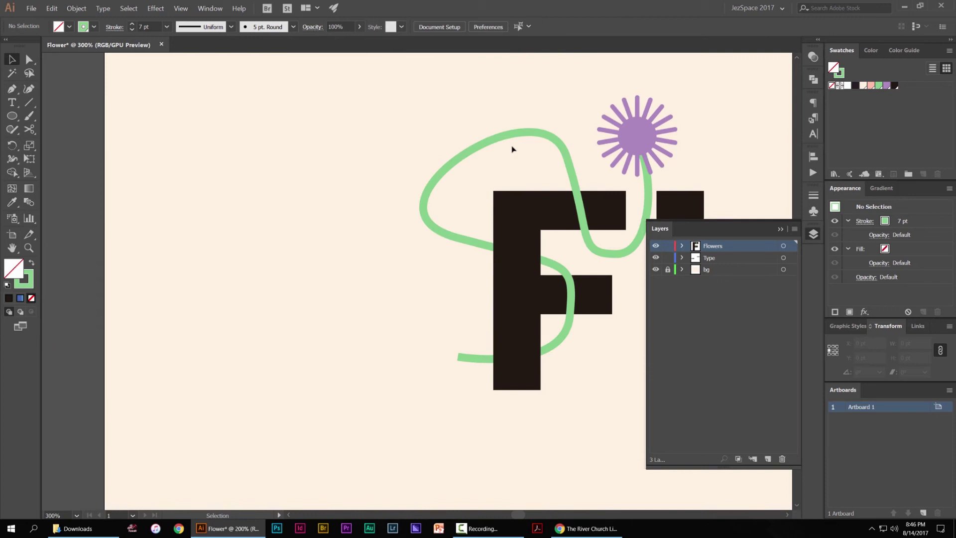
click(812, 232)
drag(666, 220, 597, 212)
scroll(527, 175, up, 1)
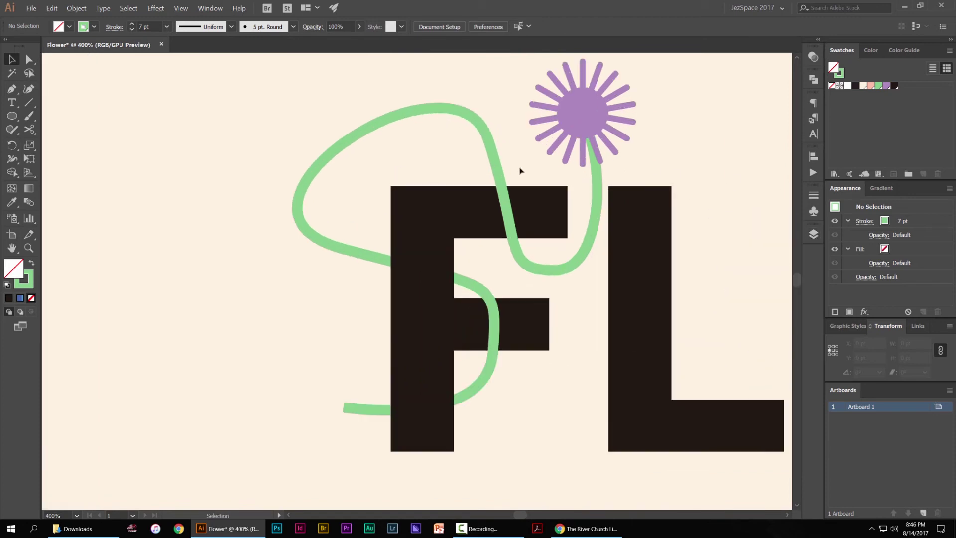
Try an 8 pt stroke weight on the stem's upper loop, and undo it
drag(518, 170, 443, 132)
click(422, 129)
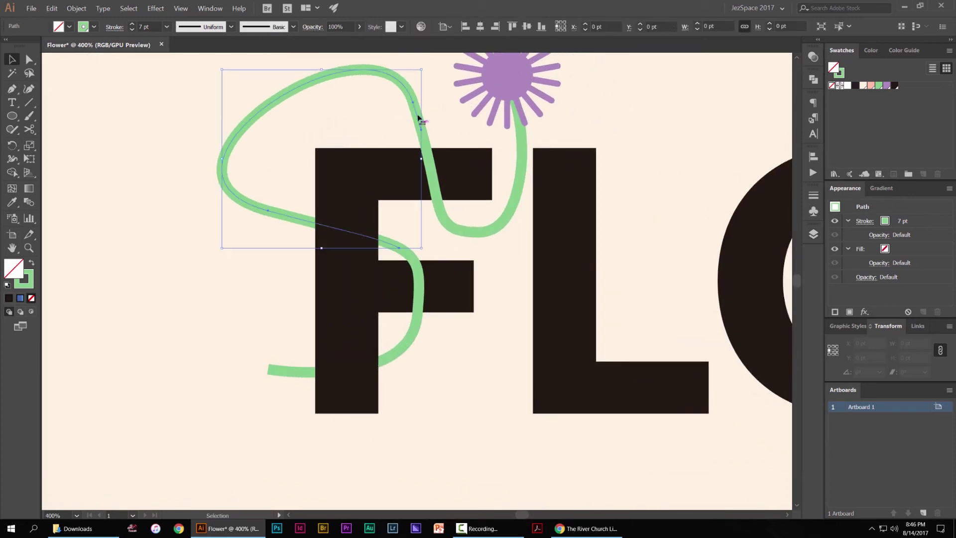
click(132, 23)
key(a)
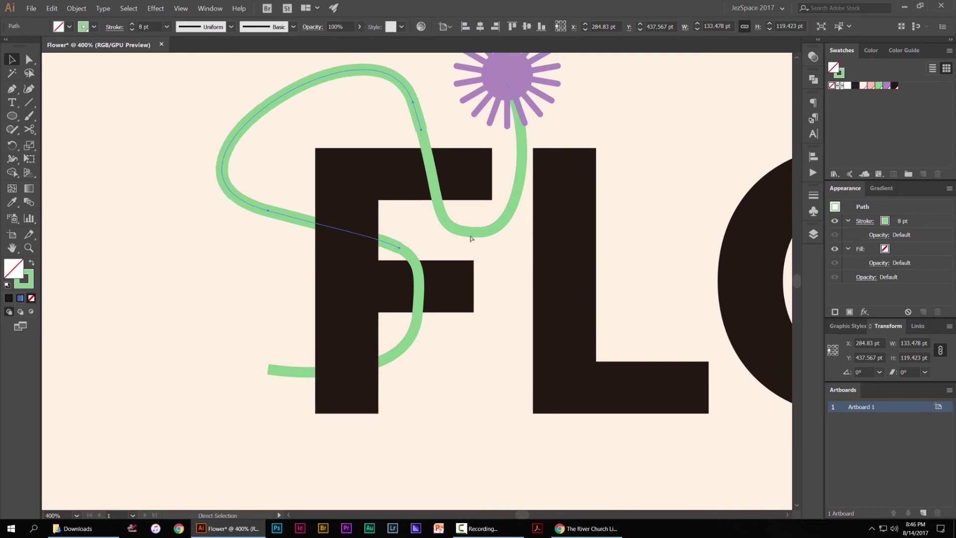
key(ctrl+z)
Set the stroke weight of the upper loop, both arm-crossing segments and the flower-side stem to 10 pt
shift+click(443, 217)
shift+click(416, 260)
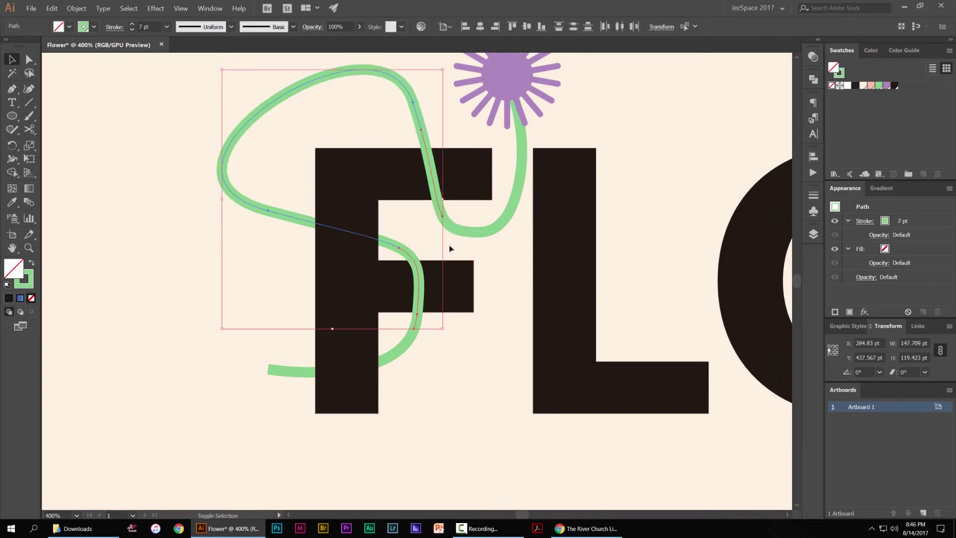
shift+click(472, 234)
shift+click(132, 23)
Try a 20 pt stroke weight on the selected stem segments, and return them to 10 pt
shift+click(132, 24)
click(168, 126)
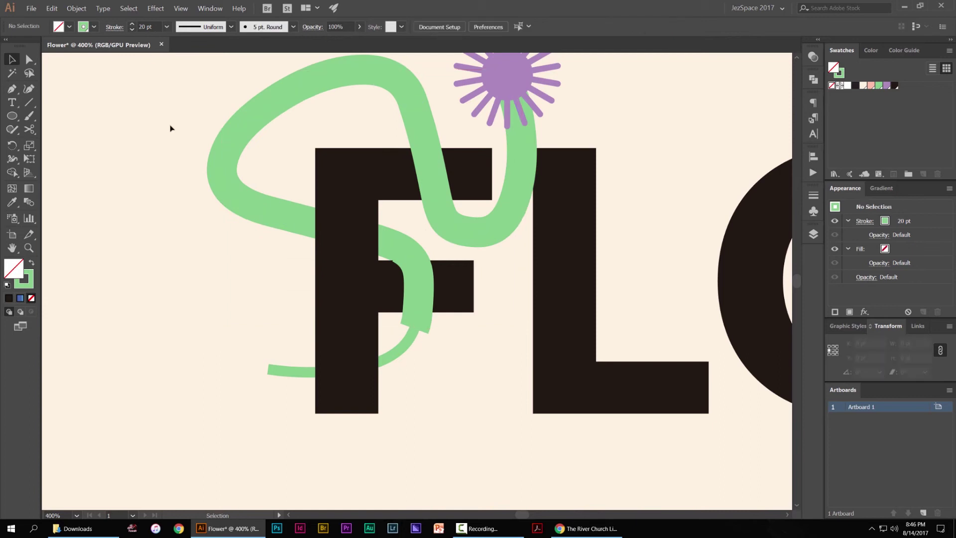
scroll(171, 128, down, 2)
drag(171, 129, 256, 175)
key(ctrl+z)
key(ctrl+z)
key(z)
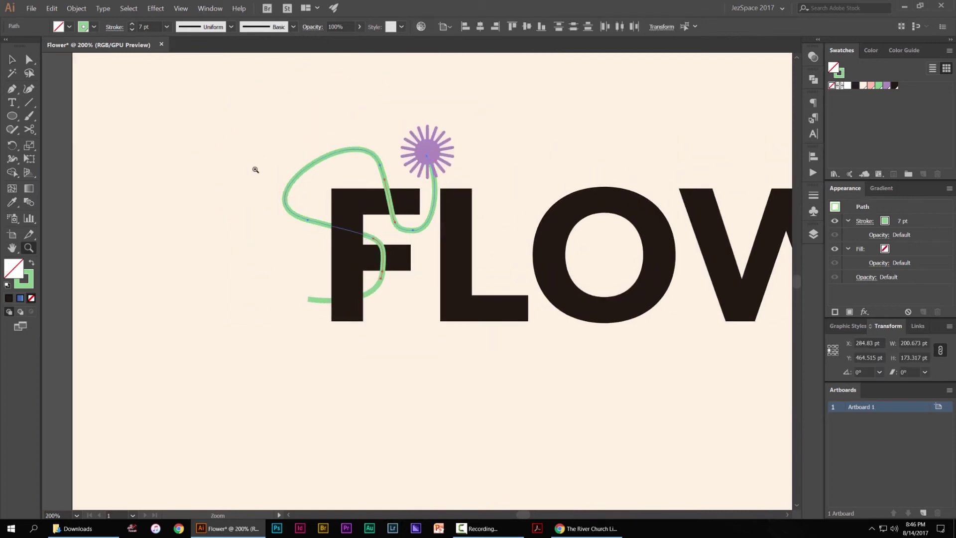
key(ctrl+shift+z)
Match the stem's lower tail segment to the 10 pt stroke by sampling the segment over the middle arm with the Eyedropper
click(249, 162)
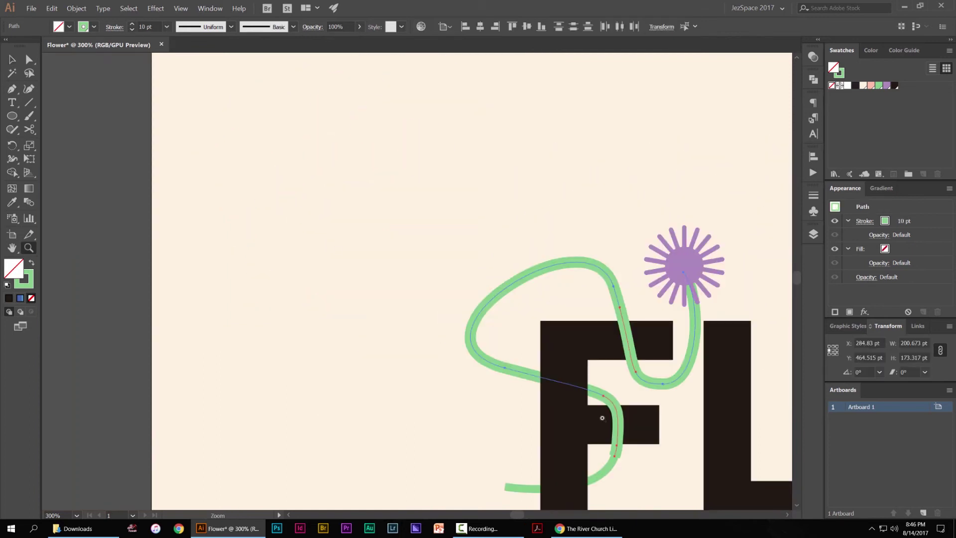
drag(602, 417, 475, 224)
click(505, 290)
click(494, 287)
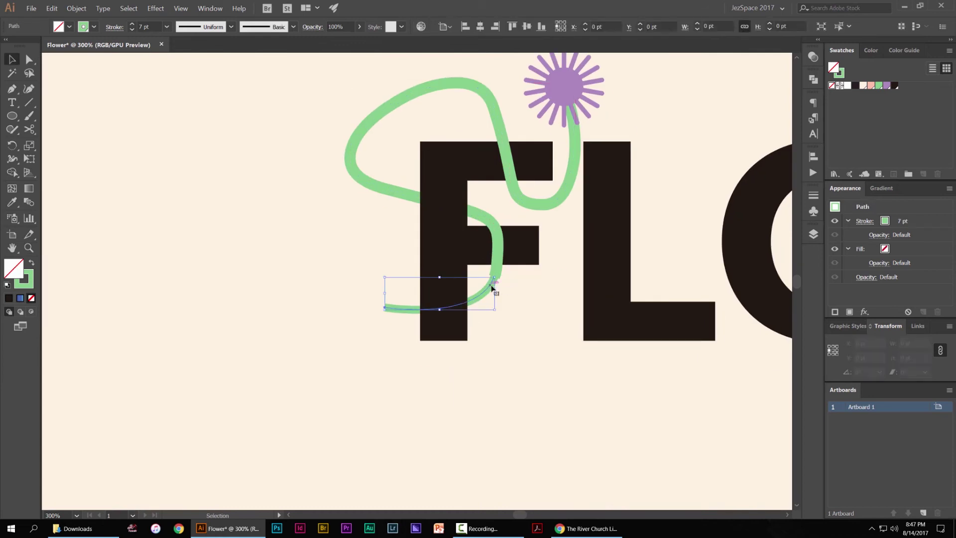
key(i)
click(498, 246)
key(v)
Give the stem's lower tail segment a round stroke cap, and deselect it
click(479, 301)
click(480, 302)
click(813, 196)
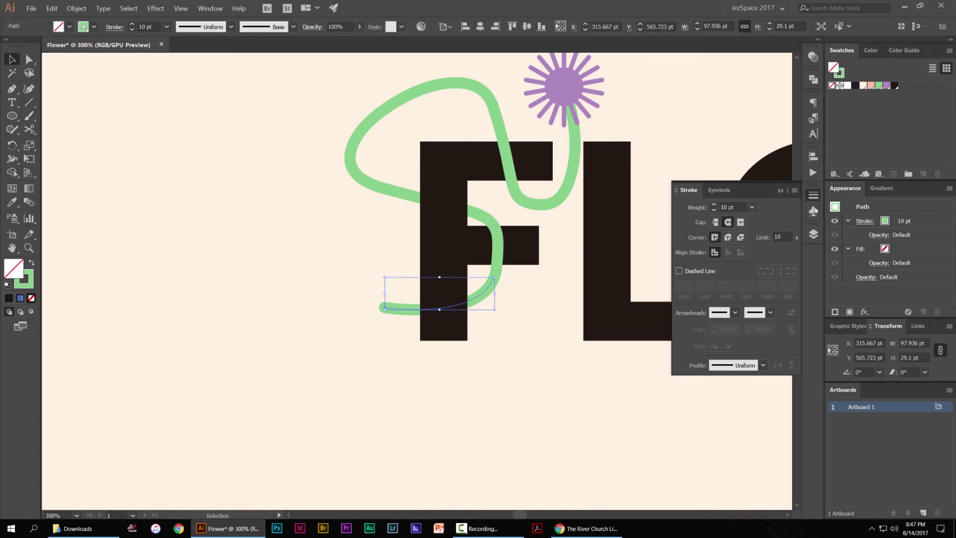
click(813, 195)
scroll(653, 108, down, 3)
click(662, 97)
drag(688, 96, 601, 152)
Taper the free end of the stem's lower tail to a thin point with the Width tool
scroll(503, 163, up, 1)
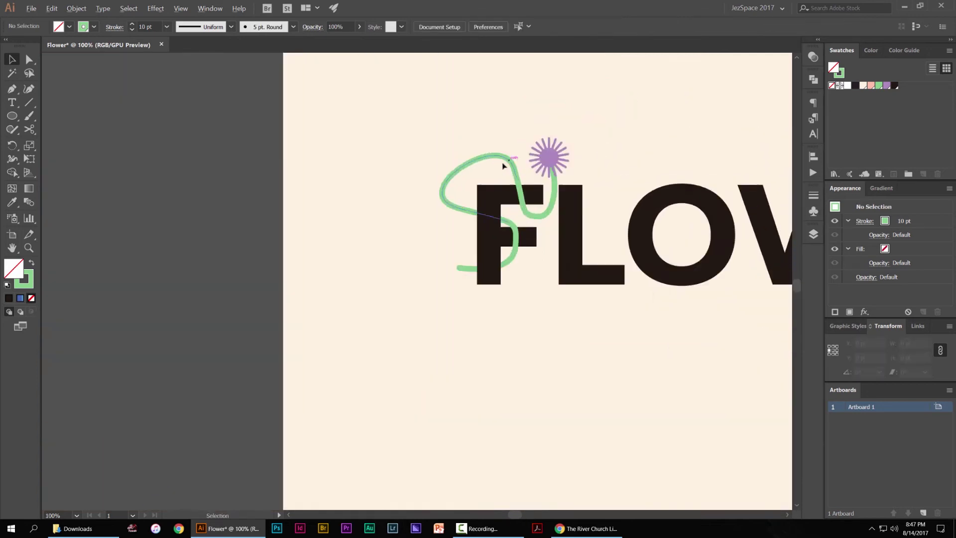
alt+scroll(503, 166, up, 3)
click(427, 374)
alt+scroll(427, 375, up, 2)
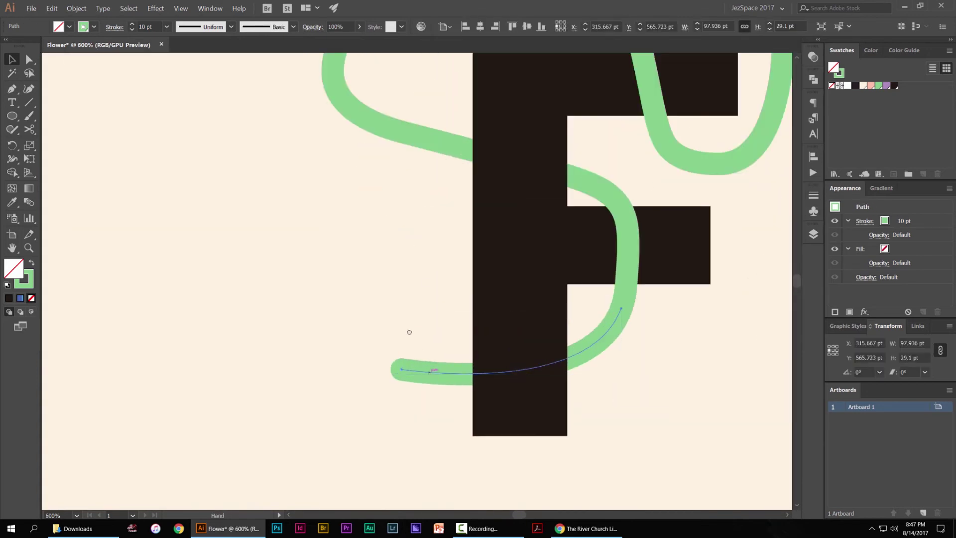
drag(407, 331, 347, 201)
drag(359, 243, 377, 255)
key(shift+w)
key(v)
click(359, 216)
scroll(359, 216, down, 4)
drag(355, 211, 380, 237)
scroll(382, 237, down, 1)
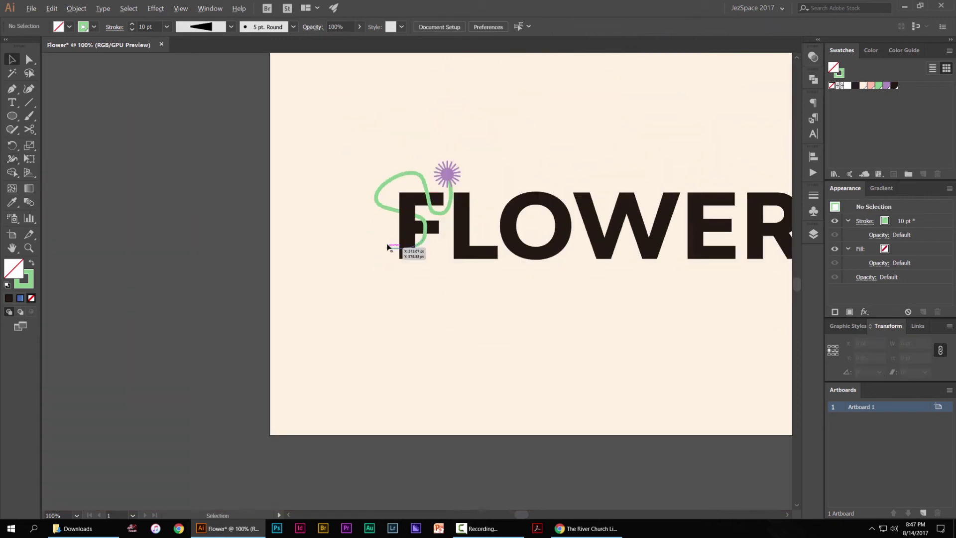
scroll(388, 247, up, 4)
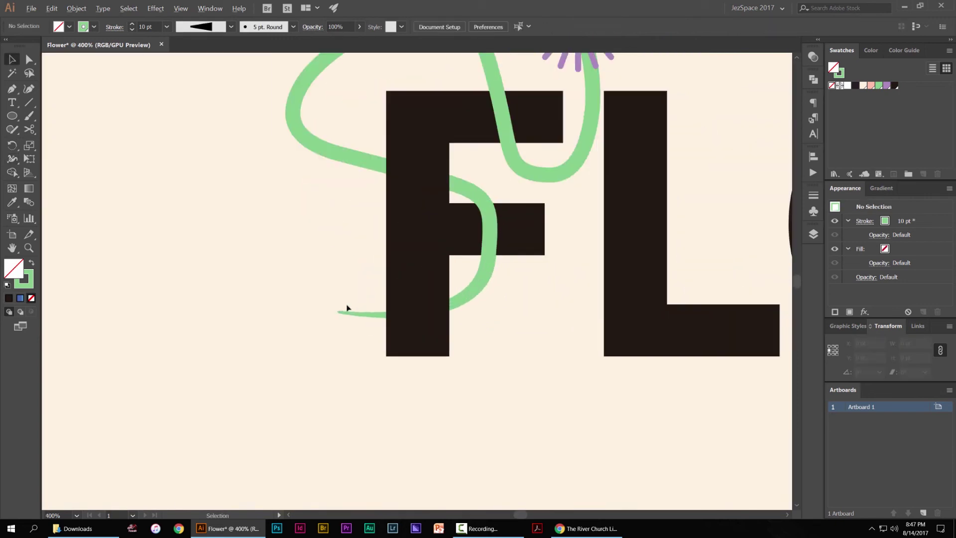
Move the tapered tail's end point to the F's lower-left corner so it sits behind the letter, and deselect it
key(a)
drag(339, 312, 377, 354)
key(ctrl+shift+a)
scroll(309, 345, down, 2)
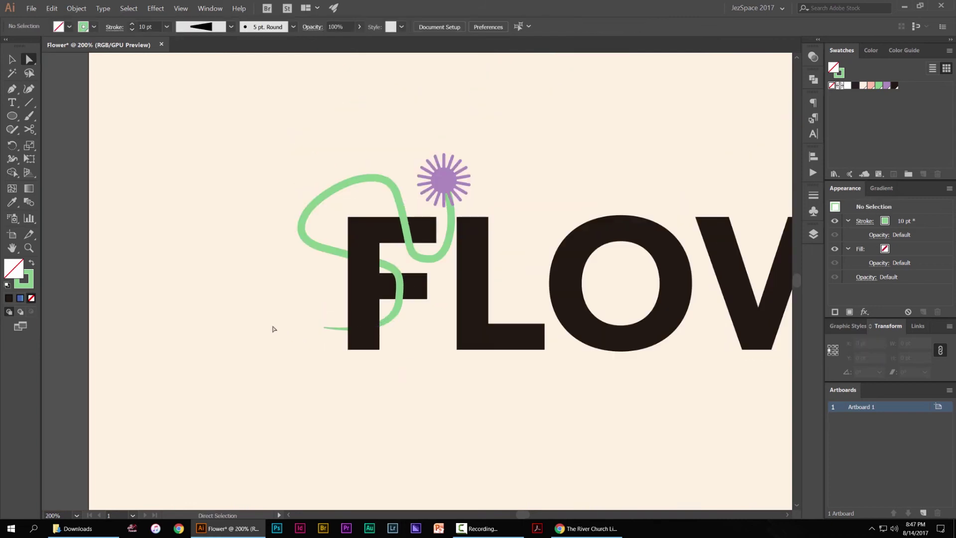
scroll(408, 378, down, 2)
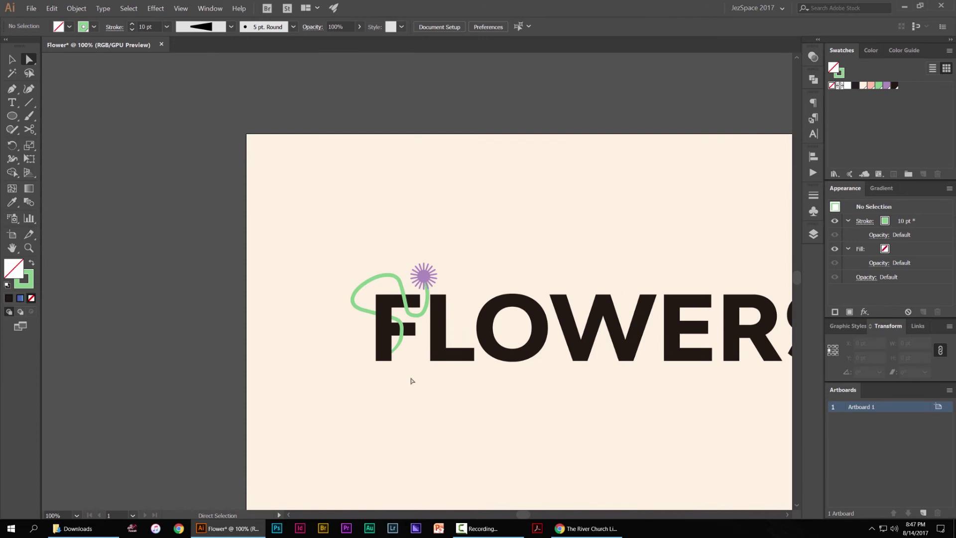
scroll(397, 359, down, 2)
Draw a wavy stem path over the L's vertical bar with the Pen tool, from its lower-left corner up to its upper-left corner
scroll(459, 229, up, 4)
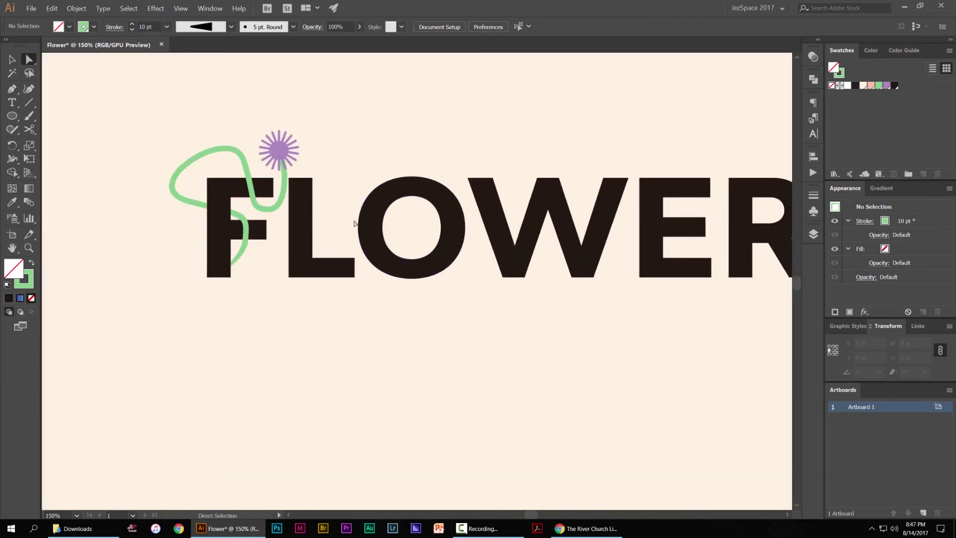
drag(441, 184, 361, 193)
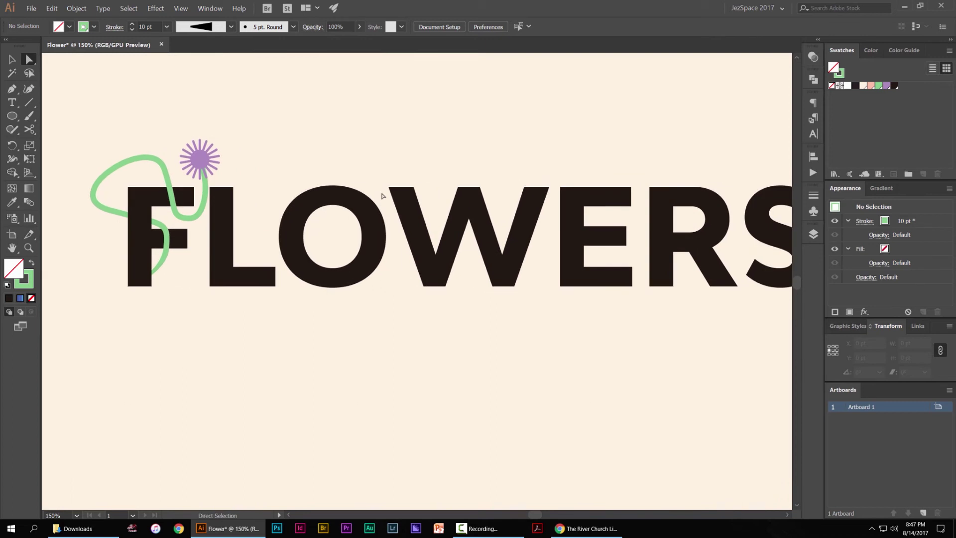
scroll(427, 162, left, 5)
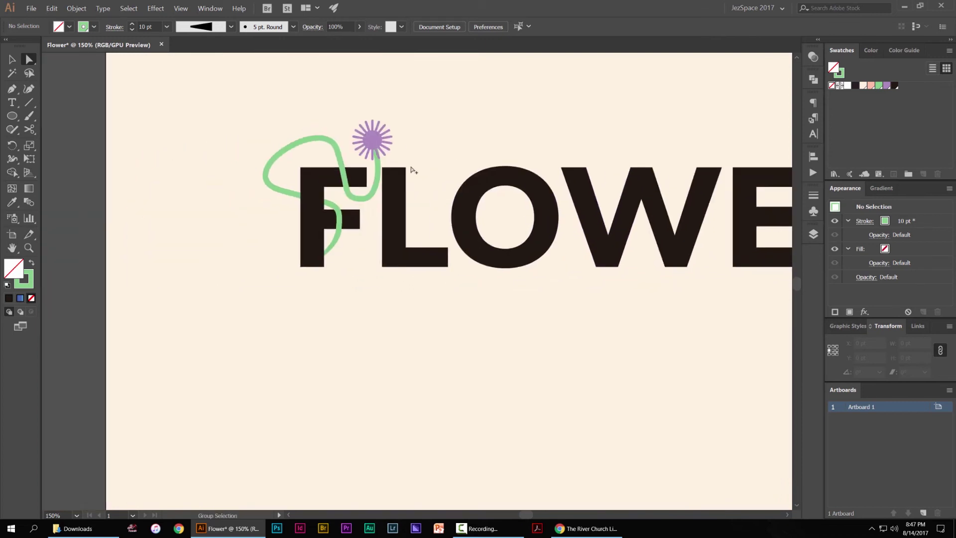
scroll(413, 170, up, 3)
key(p)
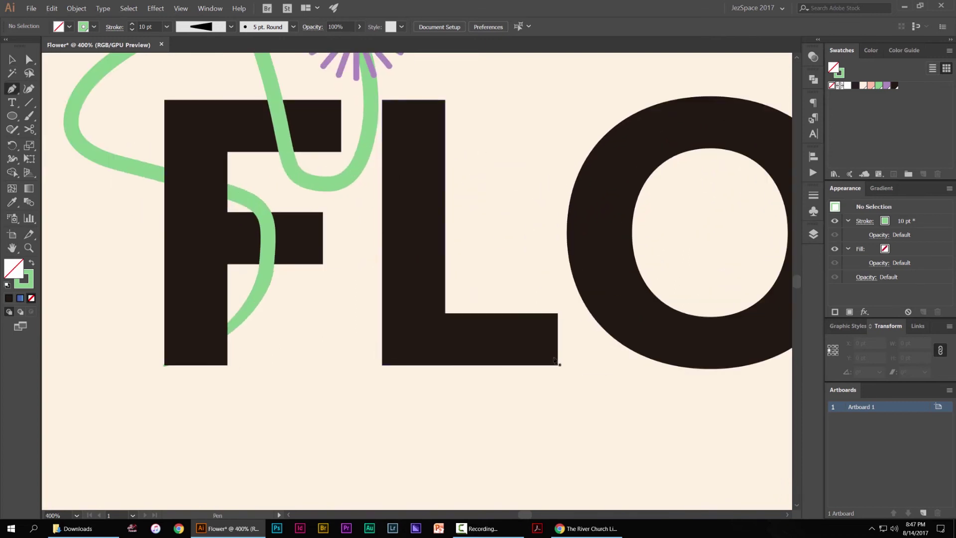
click(557, 364)
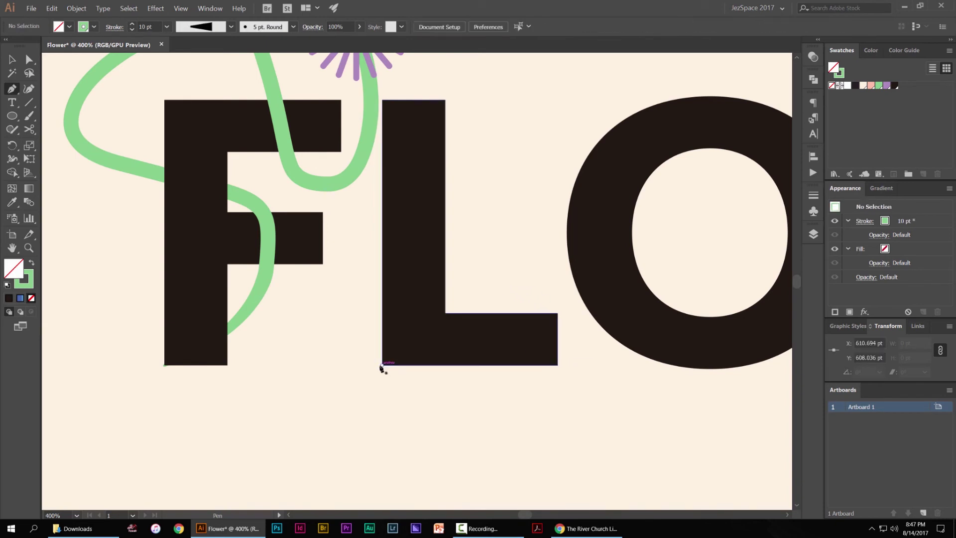
drag(463, 280, 463, 247)
drag(370, 240, 371, 204)
drag(449, 161, 449, 118)
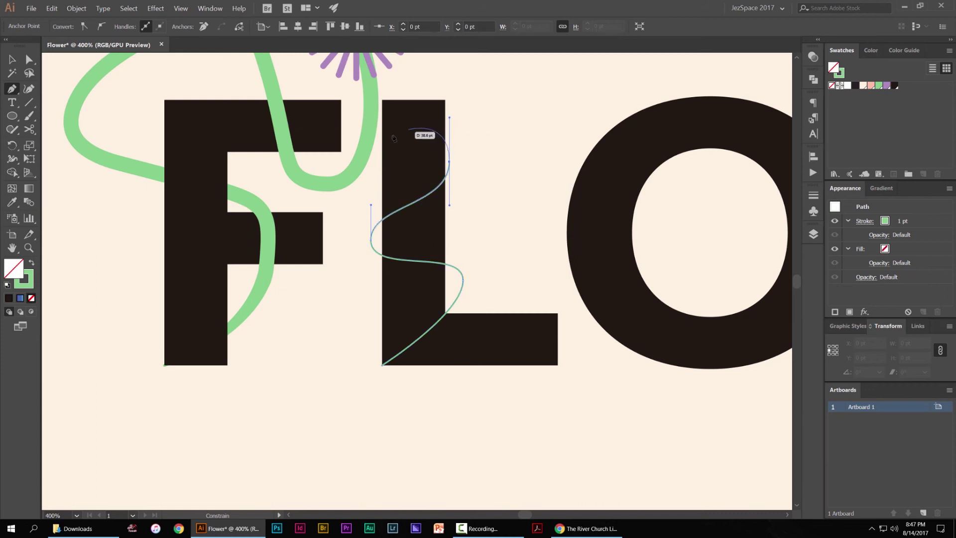
click(382, 100)
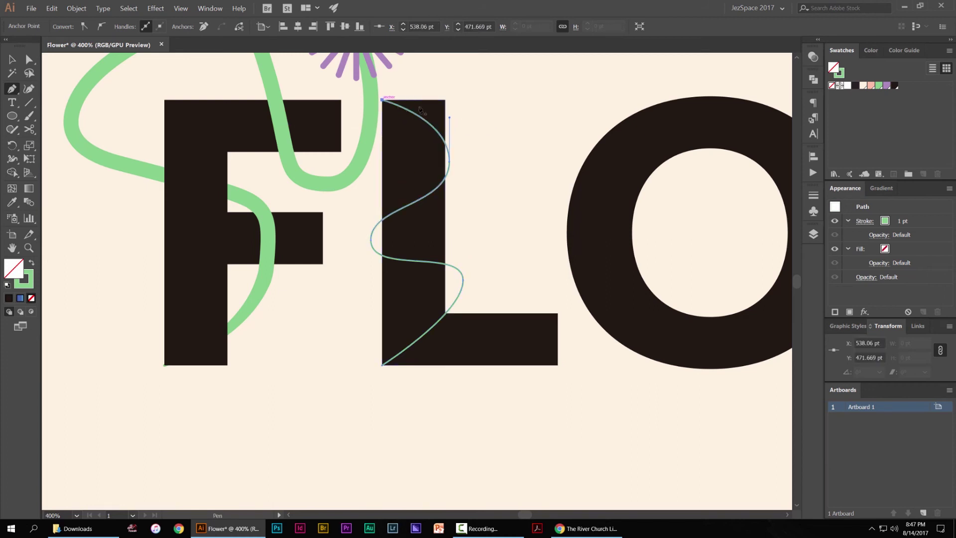
Match the L's new path to the F's 10 pt green stem with the Eyedropper, and deselect it
key(v)
key(i)
click(378, 150)
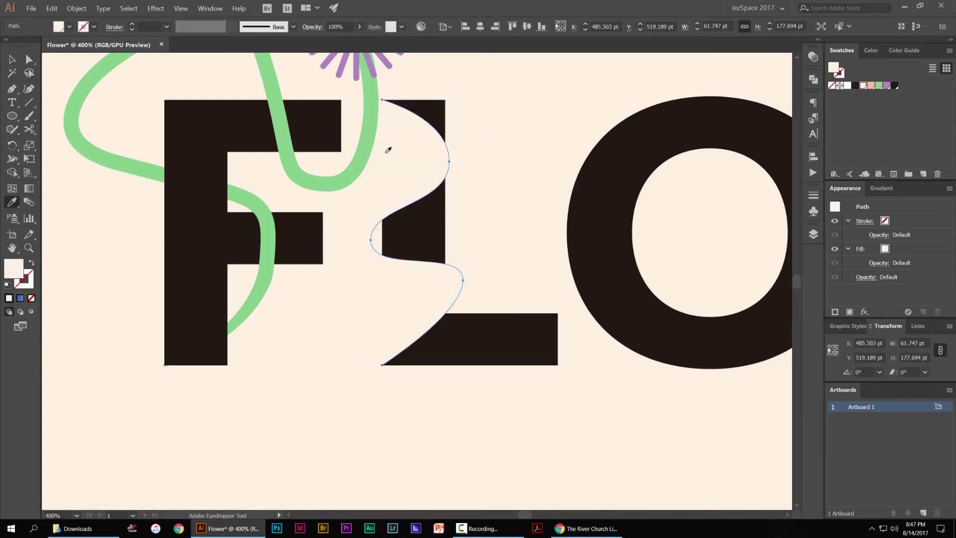
click(363, 158)
key(v)
click(467, 139)
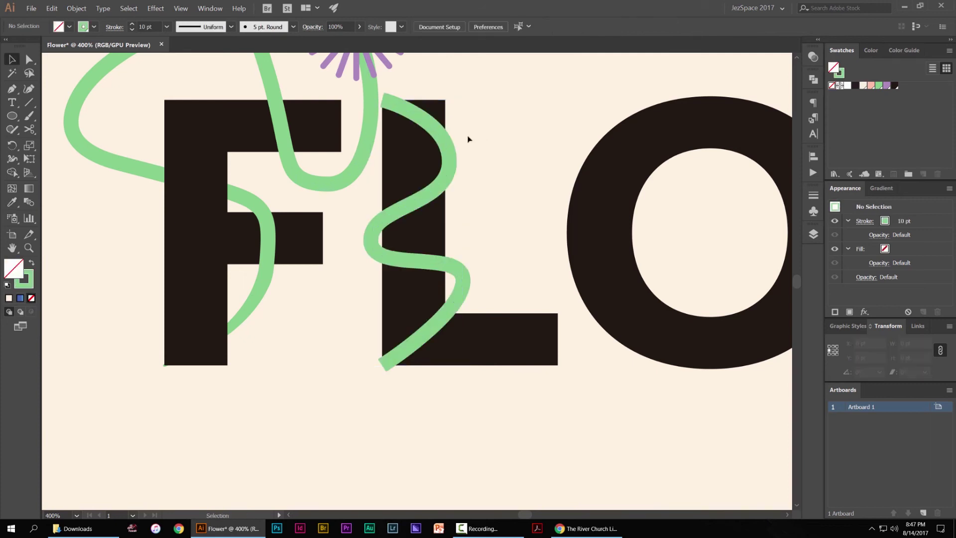
Cut the L's stem near its upper end with the Scissors tool and delete the short end piece
drag(498, 151, 545, 184)
click(491, 165)
click(492, 168)
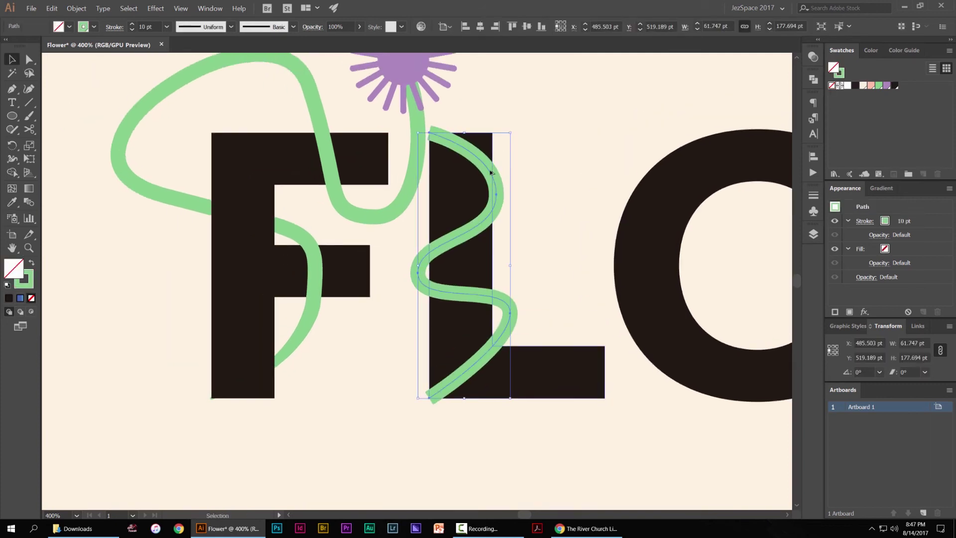
scroll(492, 168, up, 1)
key(c)
click(445, 129)
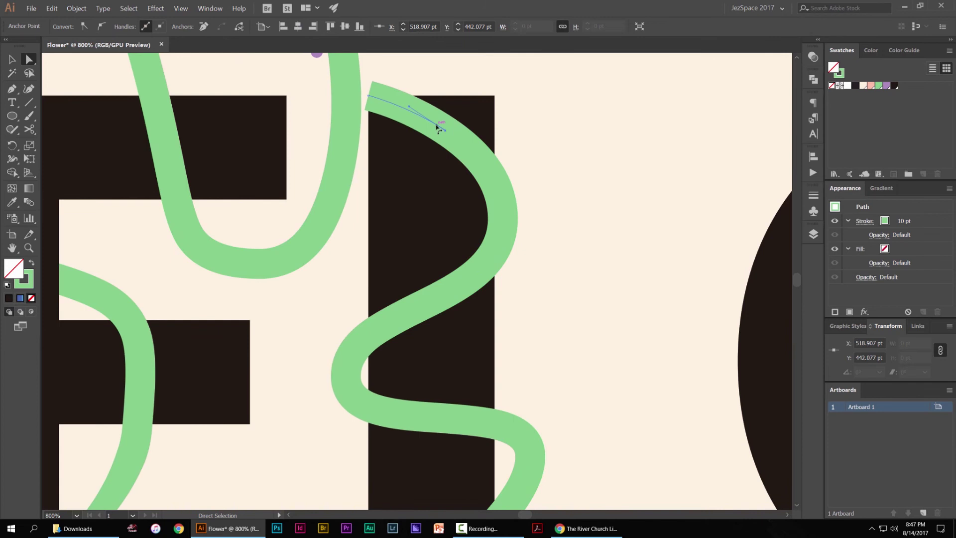
key(Delete)
key(Delete)
Cut the L's stem with the Scissors tool to separate its nearly level crossing over the vertical bar
drag(526, 242, 499, 156)
click(472, 342)
key(c)
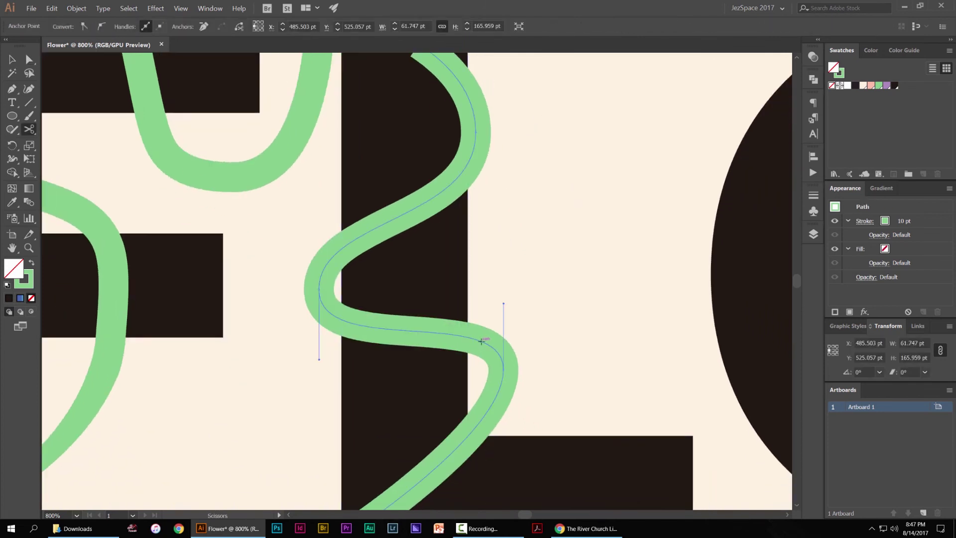
click(481, 341)
key(a)
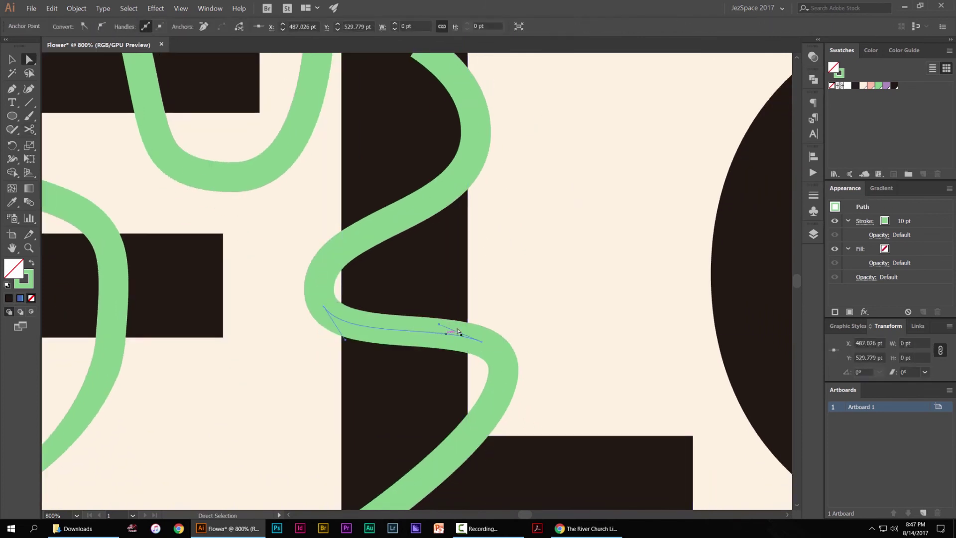
Select the letter L and transfer it from the Type layer to the Flowers layer
click(459, 298)
click(812, 234)
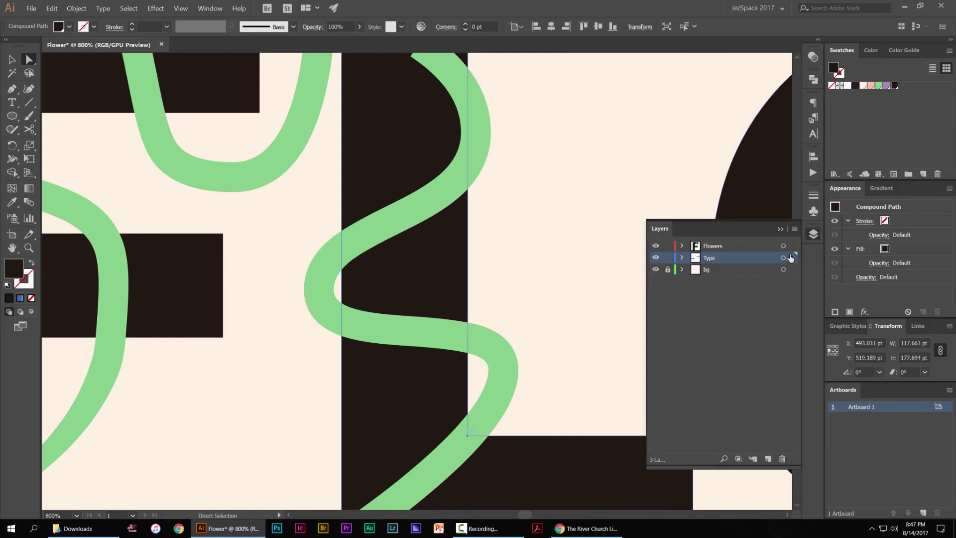
drag(790, 258, 790, 247)
click(813, 234)
Bring the separated stem crossing to the front of the Flowers layer so it passes over the L, and deselect it
click(478, 350)
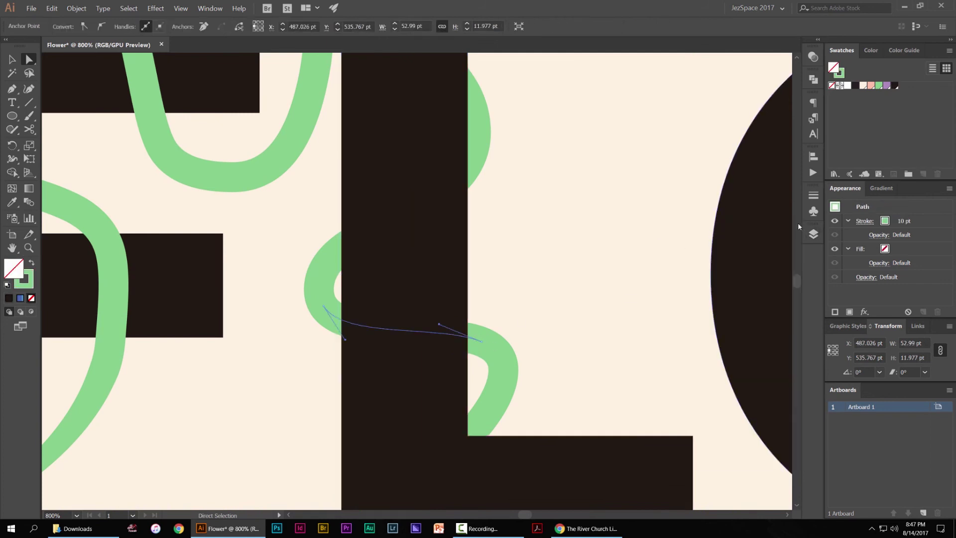
click(813, 234)
key(ctrl+shift+bracketright)
click(813, 234)
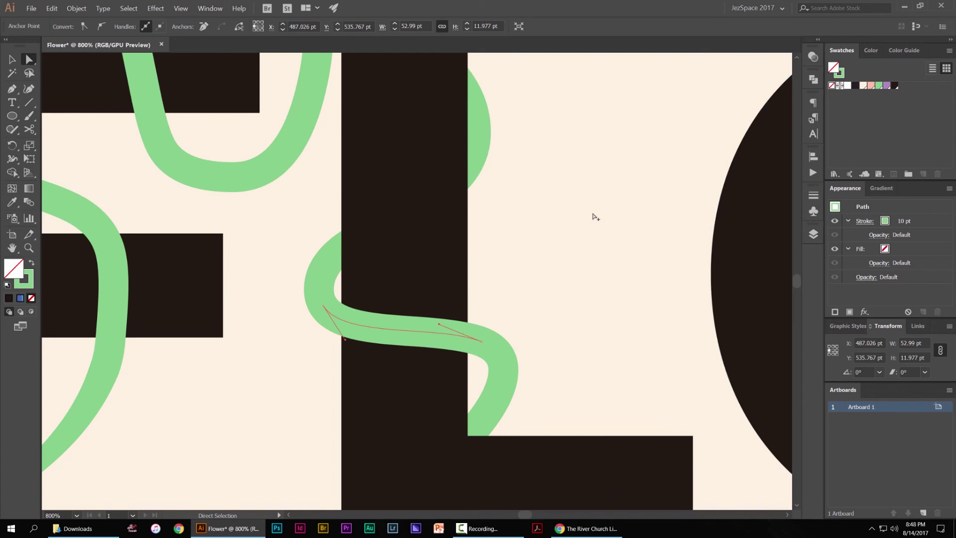
key(ctrl+minus)
click(814, 234)
click(495, 209)
Examine how the L's stem weaves around the letter and where its upper end sits behind it
key(ctrl+minus)
key(ctrl+minus)
key(ctrl+minus)
key(ctrl+minus)
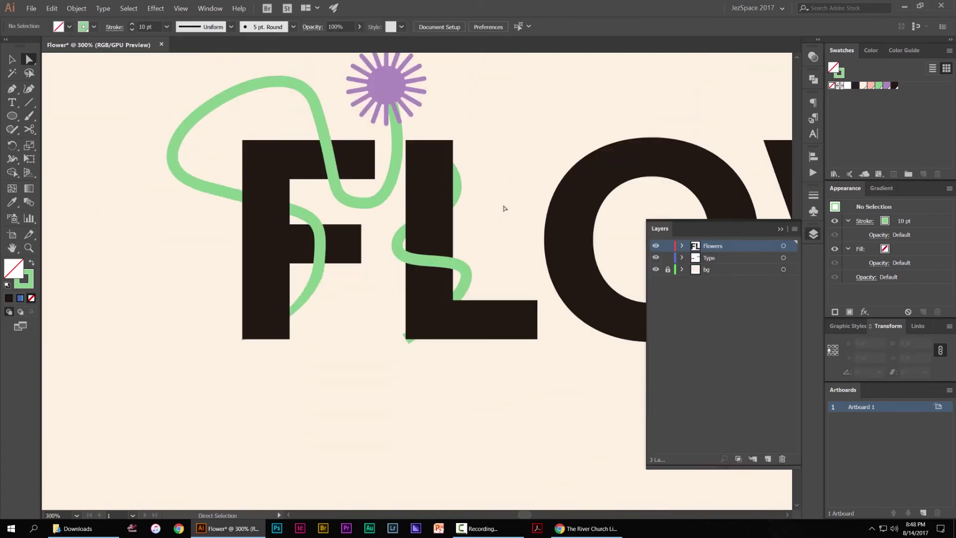
key(ctrl+plus)
key(ctrl+plus)
key(ctrl+plus)
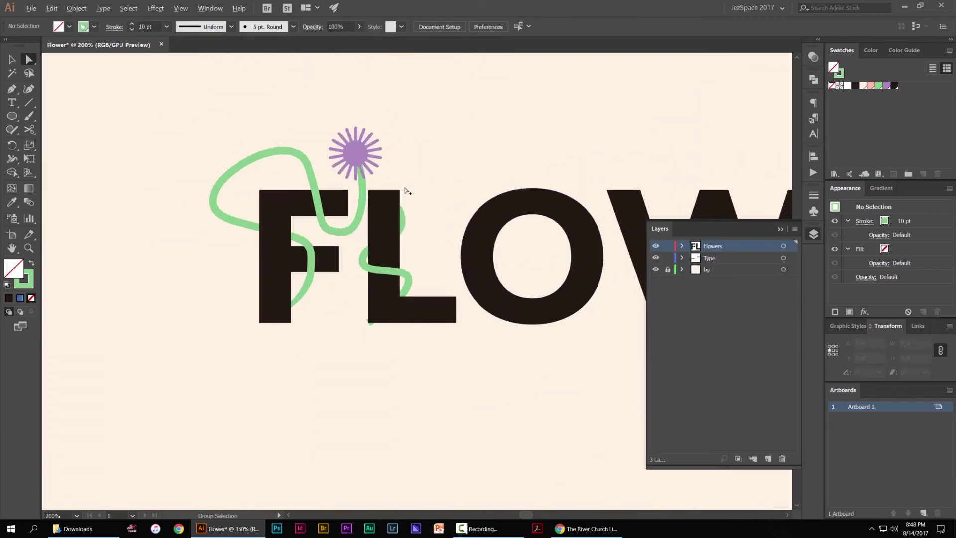
click(401, 242)
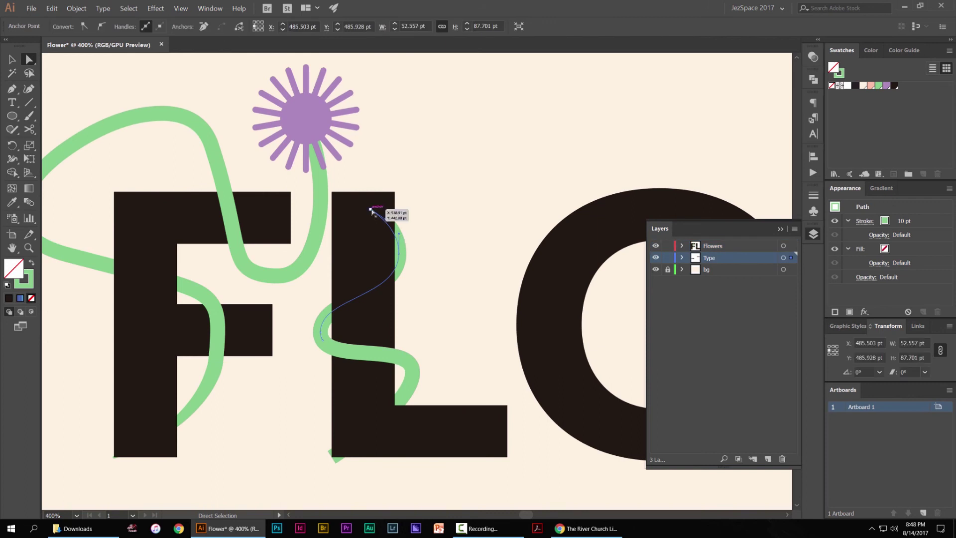
click(371, 210)
click(440, 194)
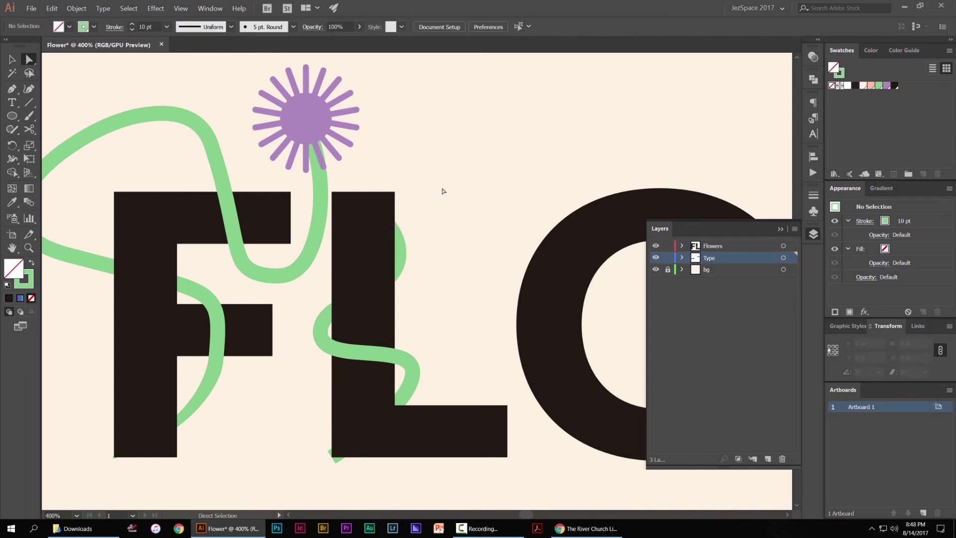
key(l)
drag(389, 196, 426, 211)
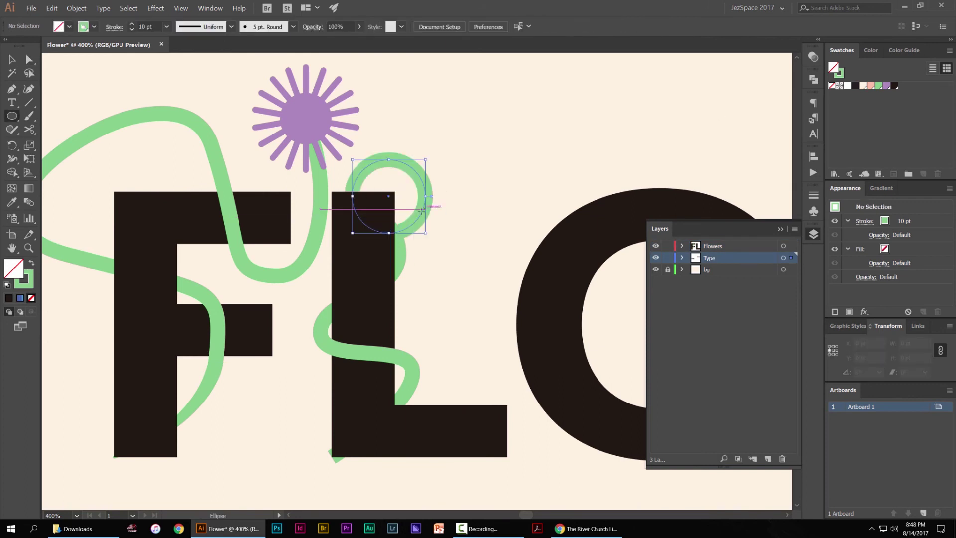
scroll(410, 183, up, 1)
key(v)
mouse_move(434, 148)
mouse_down()
mouse_move(407, 155)
mouse_move(416, 193)
mouse_up()
key(shift+x)
click(871, 85)
click(417, 172)
click(440, 229)
key(backslash)
key(Delete)
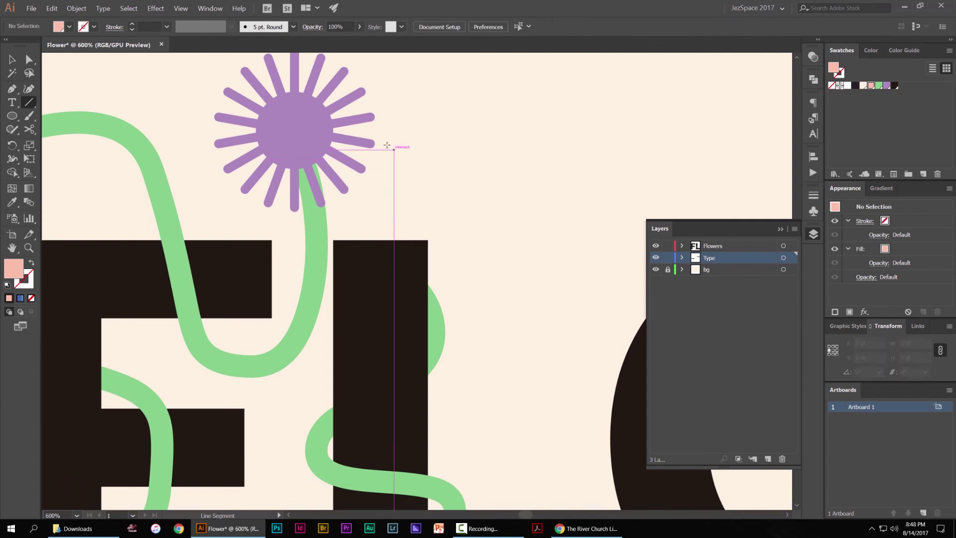
Duplicate the purple flower beside the L's upper-right corner and scale the copy down to about 34.5 pt wide
key(v)
alt+drag(292, 137, 473, 242)
drag(550, 155, 518, 172)
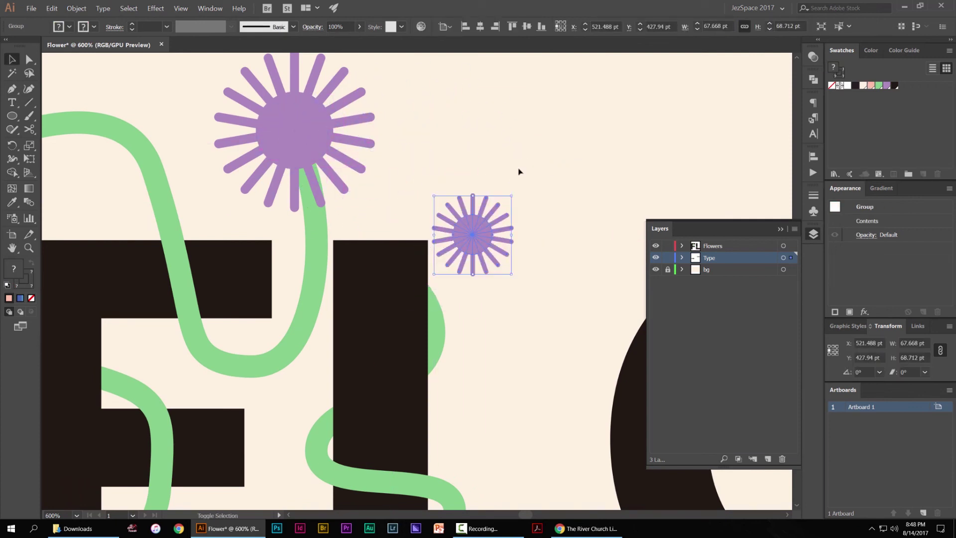
drag(492, 213, 492, 206)
Expand the small flower's fill and stroke into shapes
key(ctrl+plus)
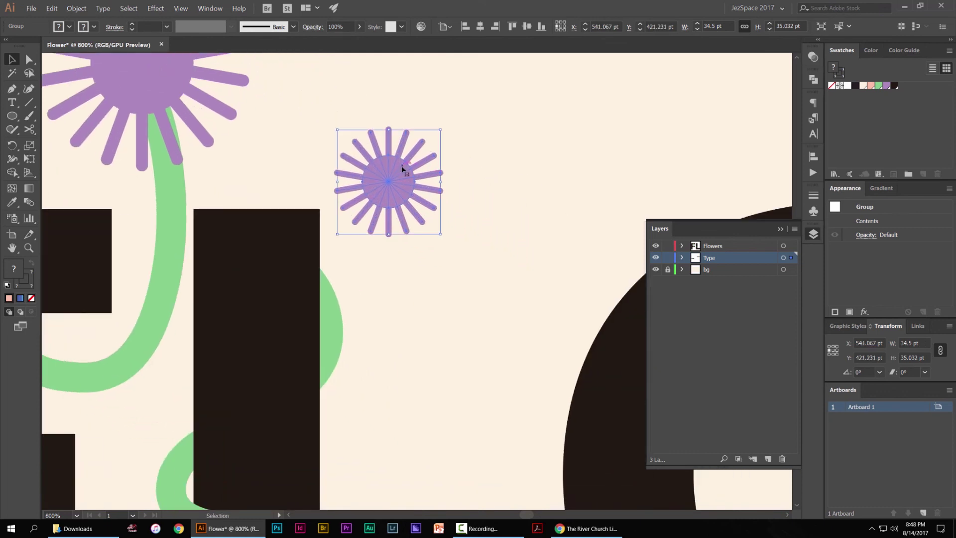
scroll(347, 156, up, 2)
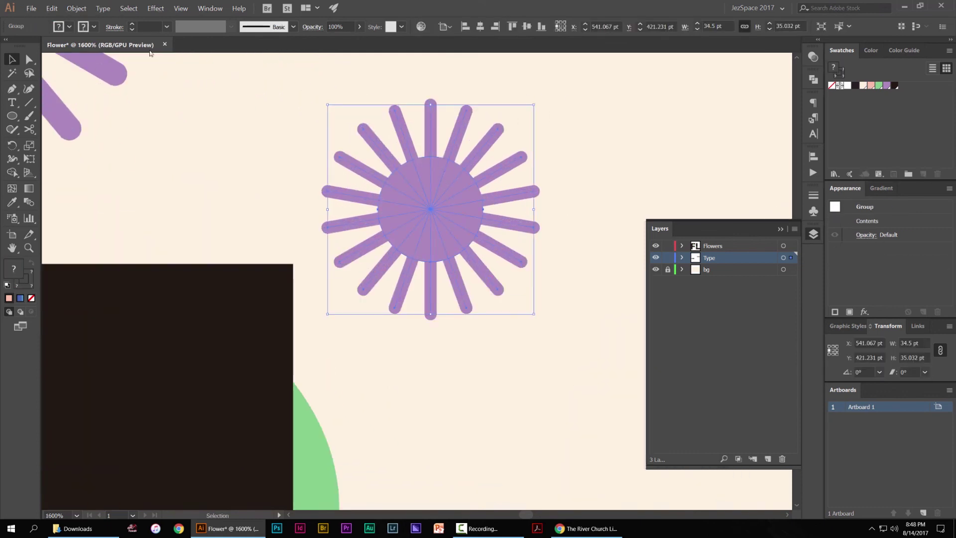
click(76, 8)
click(85, 105)
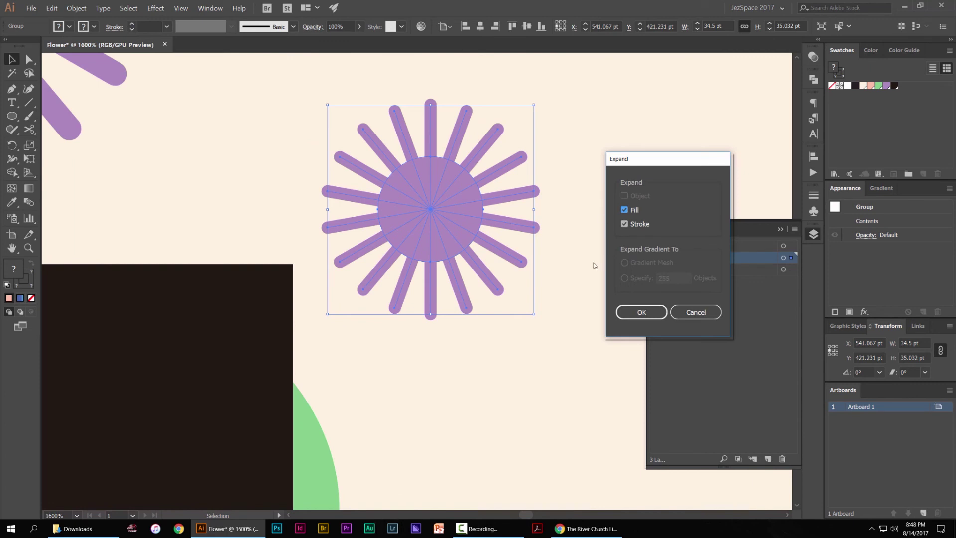
click(642, 312)
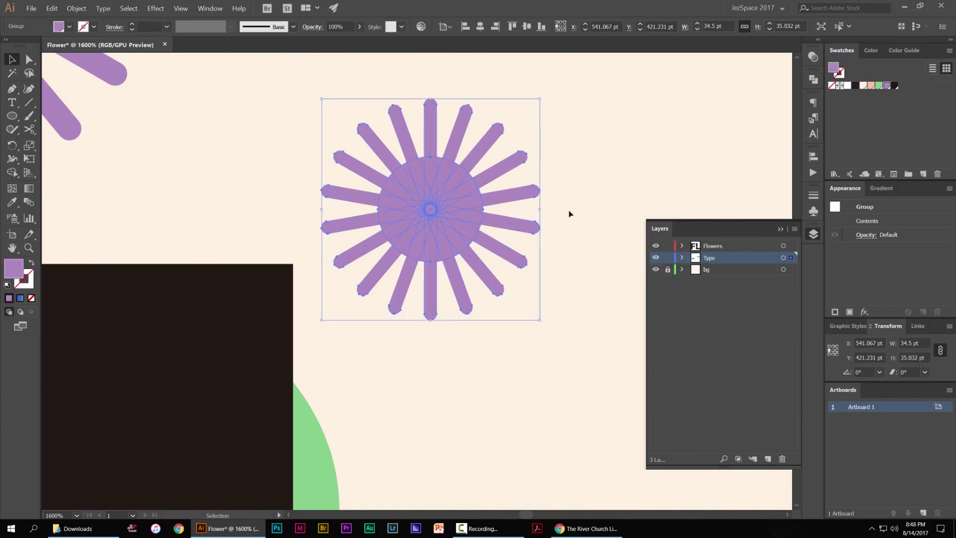
Unite the small flower's expanded shapes into a single path with Pathfinder, and deselect it
click(814, 80)
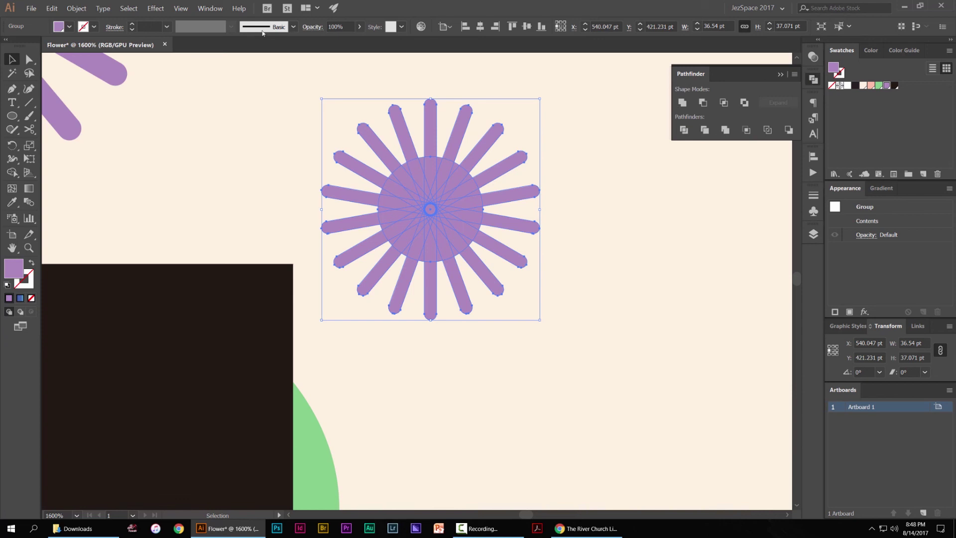
click(209, 8)
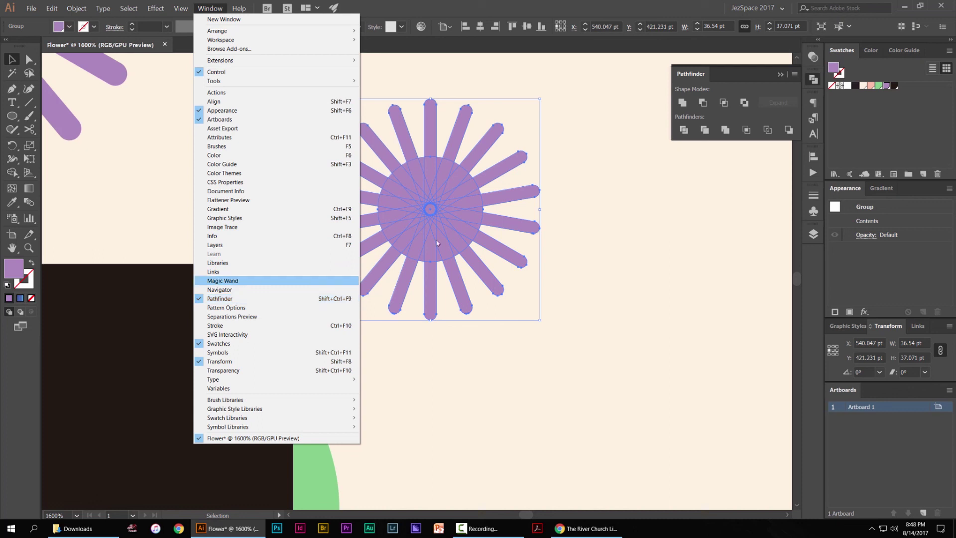
click(681, 103)
click(682, 103)
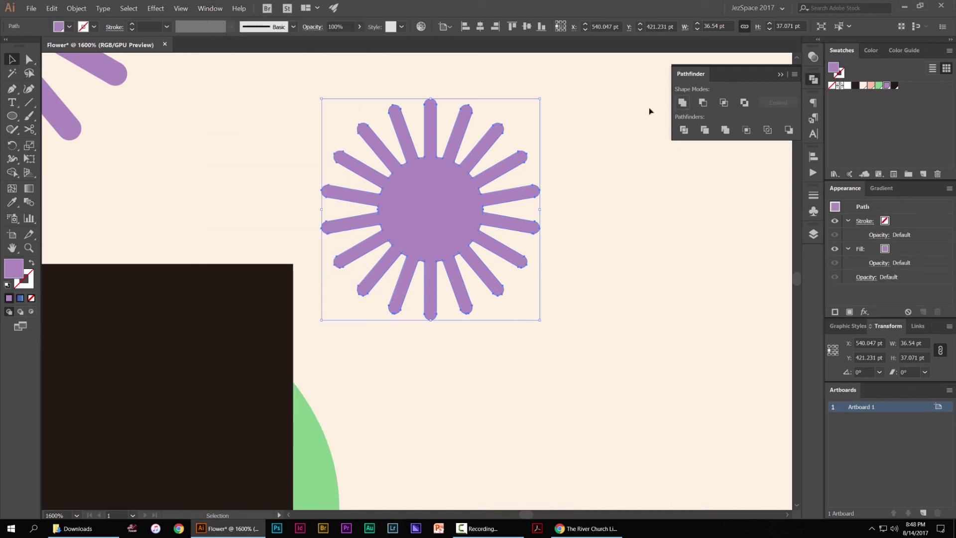
click(563, 147)
drag(480, 179, 505, 147)
key(ctrl+z)
click(525, 182)
Fill the small flower with the pink swatch, and deselect it
scroll(516, 182, down, 3)
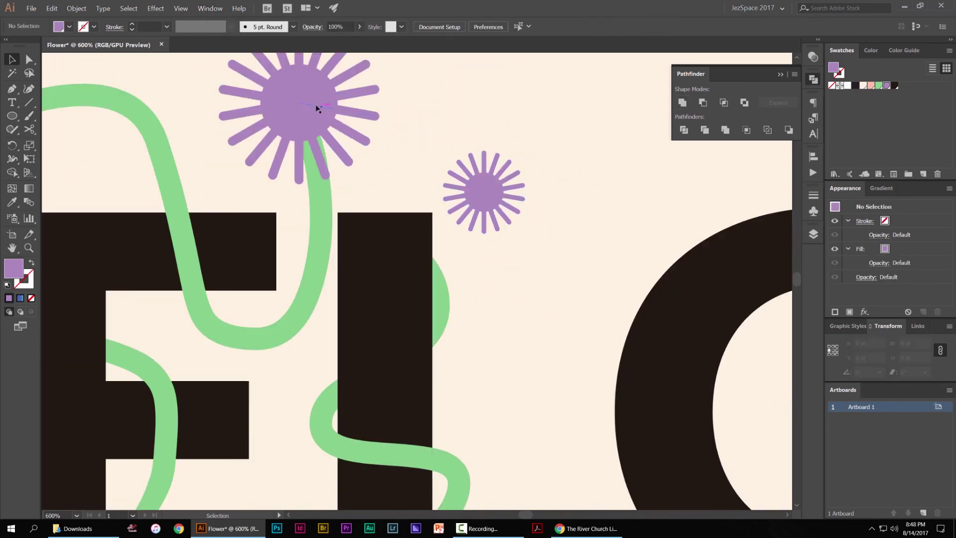
click(480, 186)
click(870, 85)
click(535, 127)
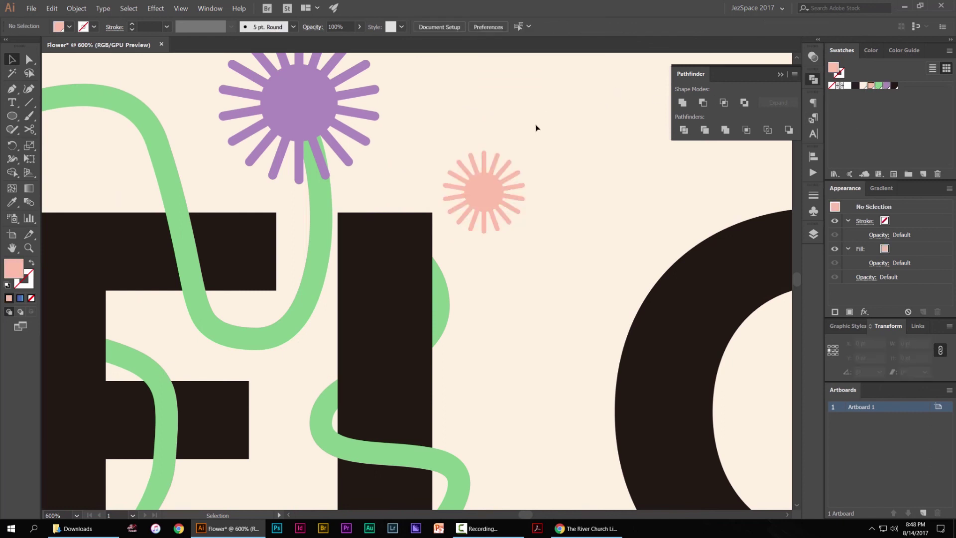
Move the small pink flower to the L's top edge so it peeks out from behind the letter, and deselect it
drag(509, 175, 451, 163)
scroll(444, 188, up, 1)
click(531, 138)
scroll(535, 137, down, 7)
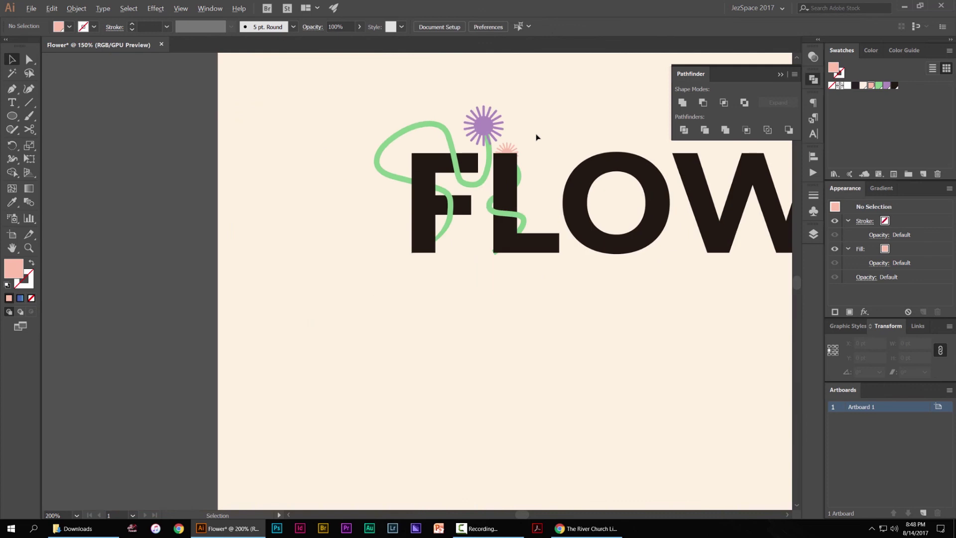
Enlarge the small pink flower slightly at the L's top edge, deselect it, and collapse Pathfinder
scroll(480, 152, up, 5)
click(404, 154)
scroll(403, 154, up, 2)
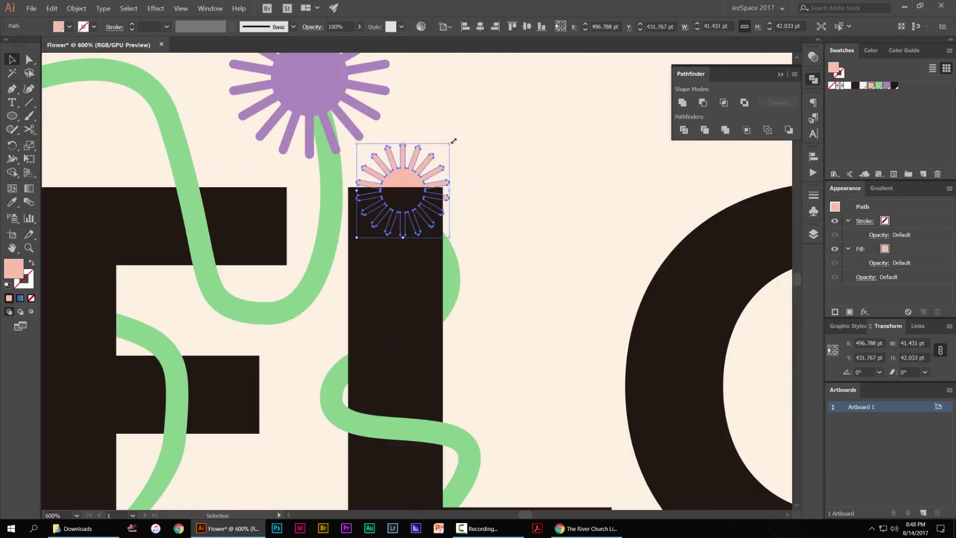
click(481, 133)
scroll(481, 133, down, 2)
drag(480, 133, 355, 151)
click(812, 79)
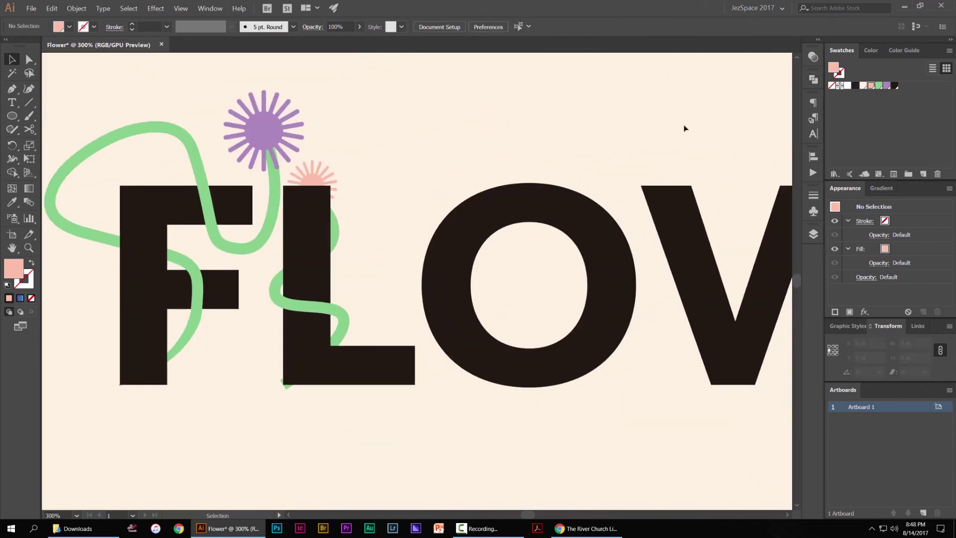
drag(784, 248, 724, 240)
scroll(255, 148, down, 2)
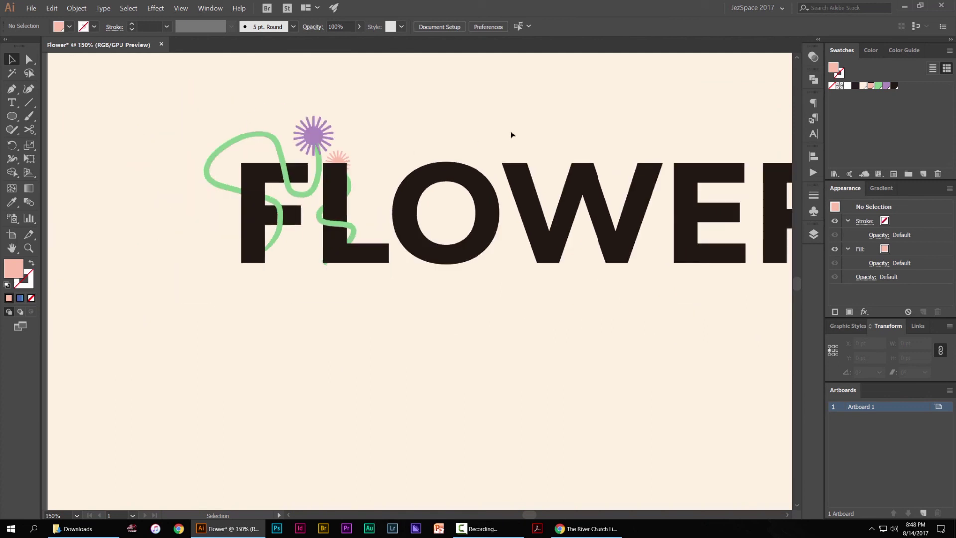
scroll(343, 207, up, 2)
scroll(305, 256, up, 2)
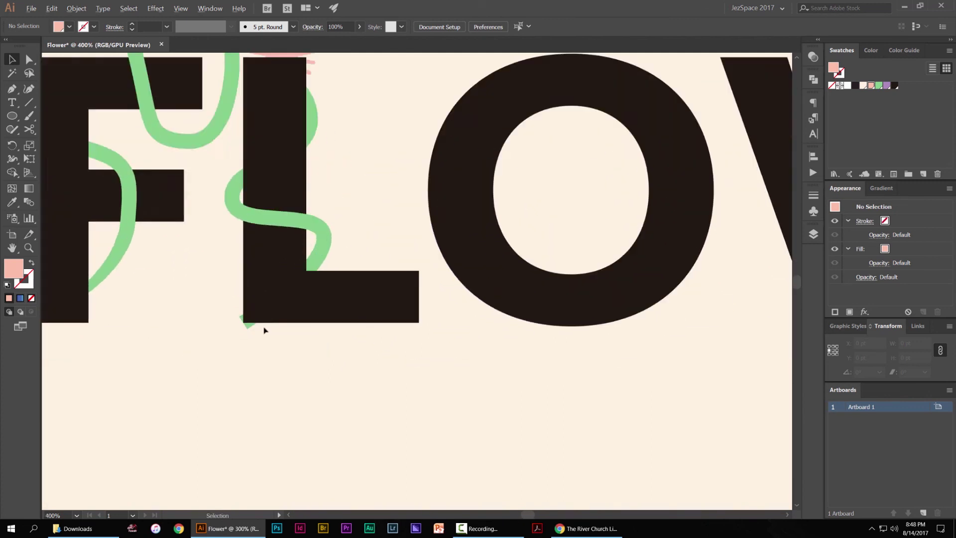
scroll(262, 326, down, 1)
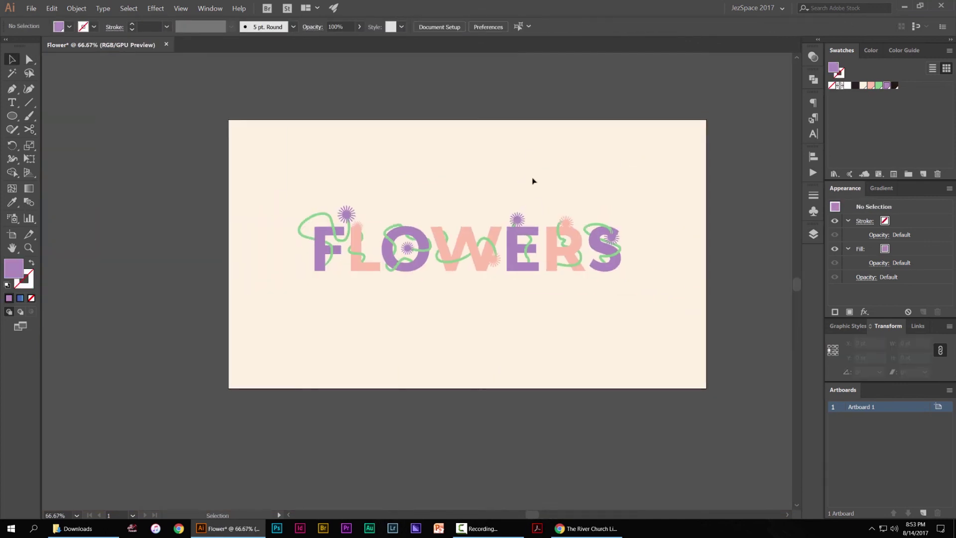
scroll(406, 256, up, 1)
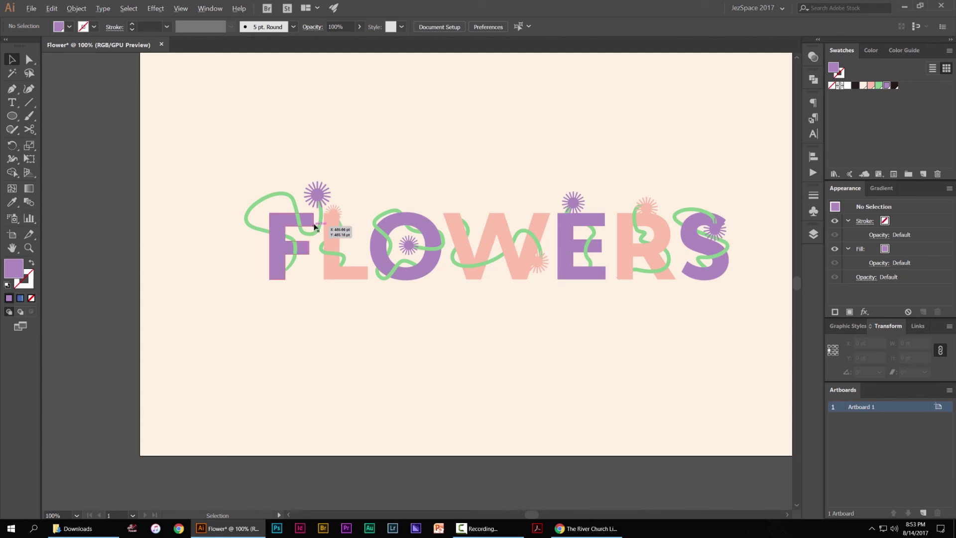
scroll(322, 228, up, 1)
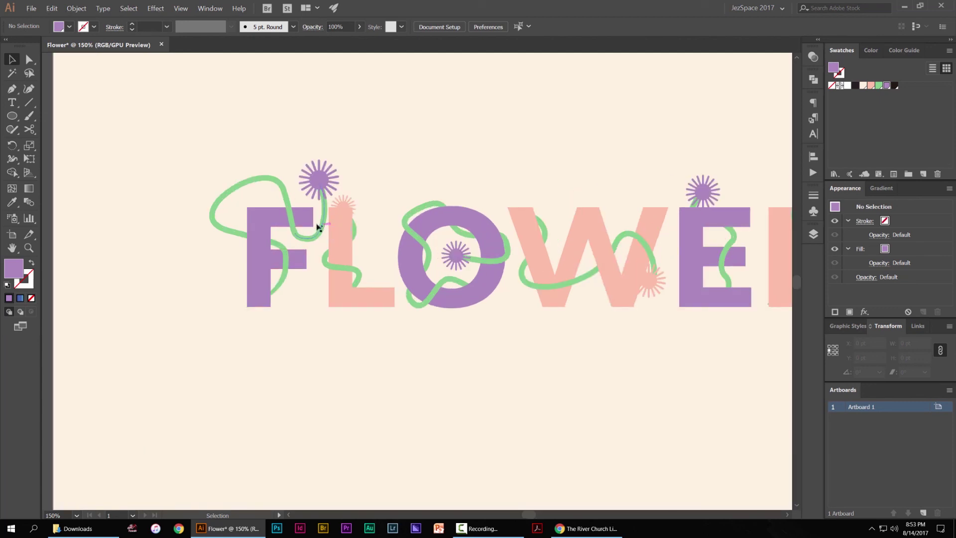